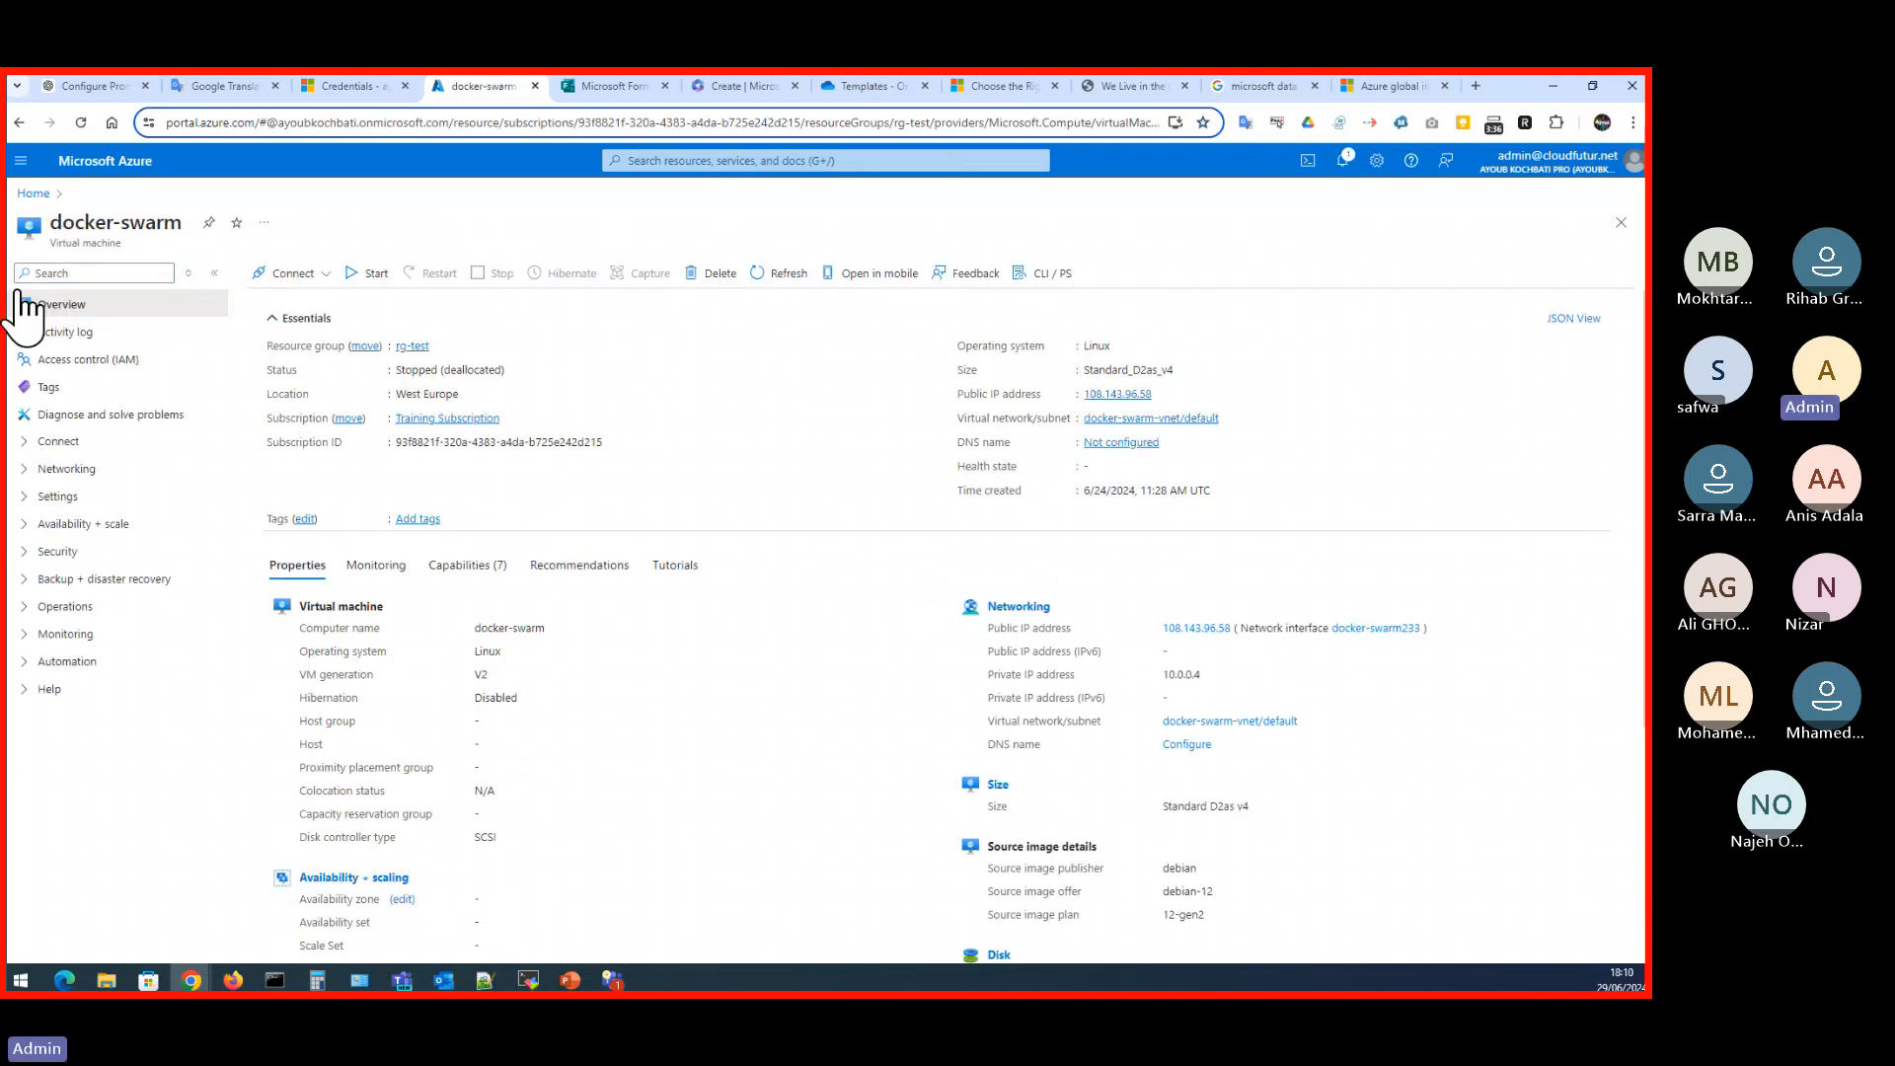
- Try to open the docker-swarm-vnet virtual network from the rg-test resource group
click(31, 196)
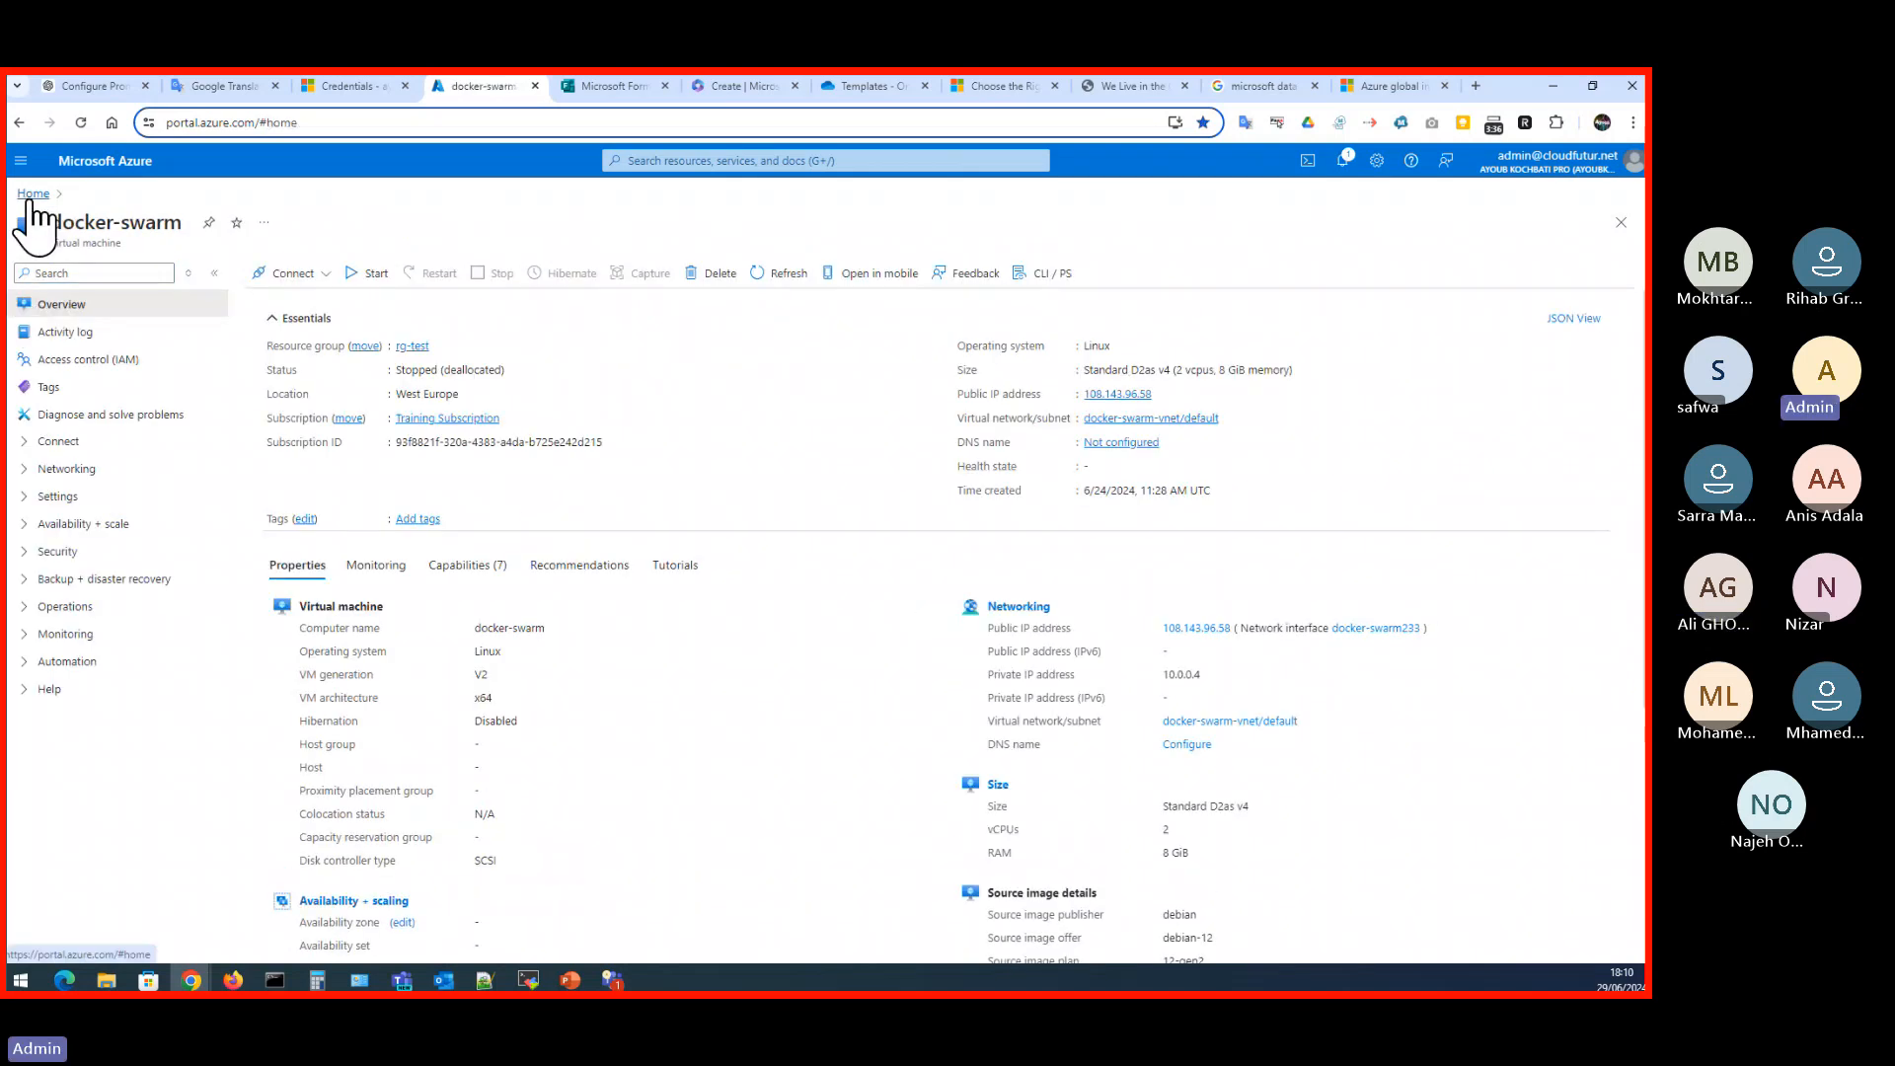
click(412, 346)
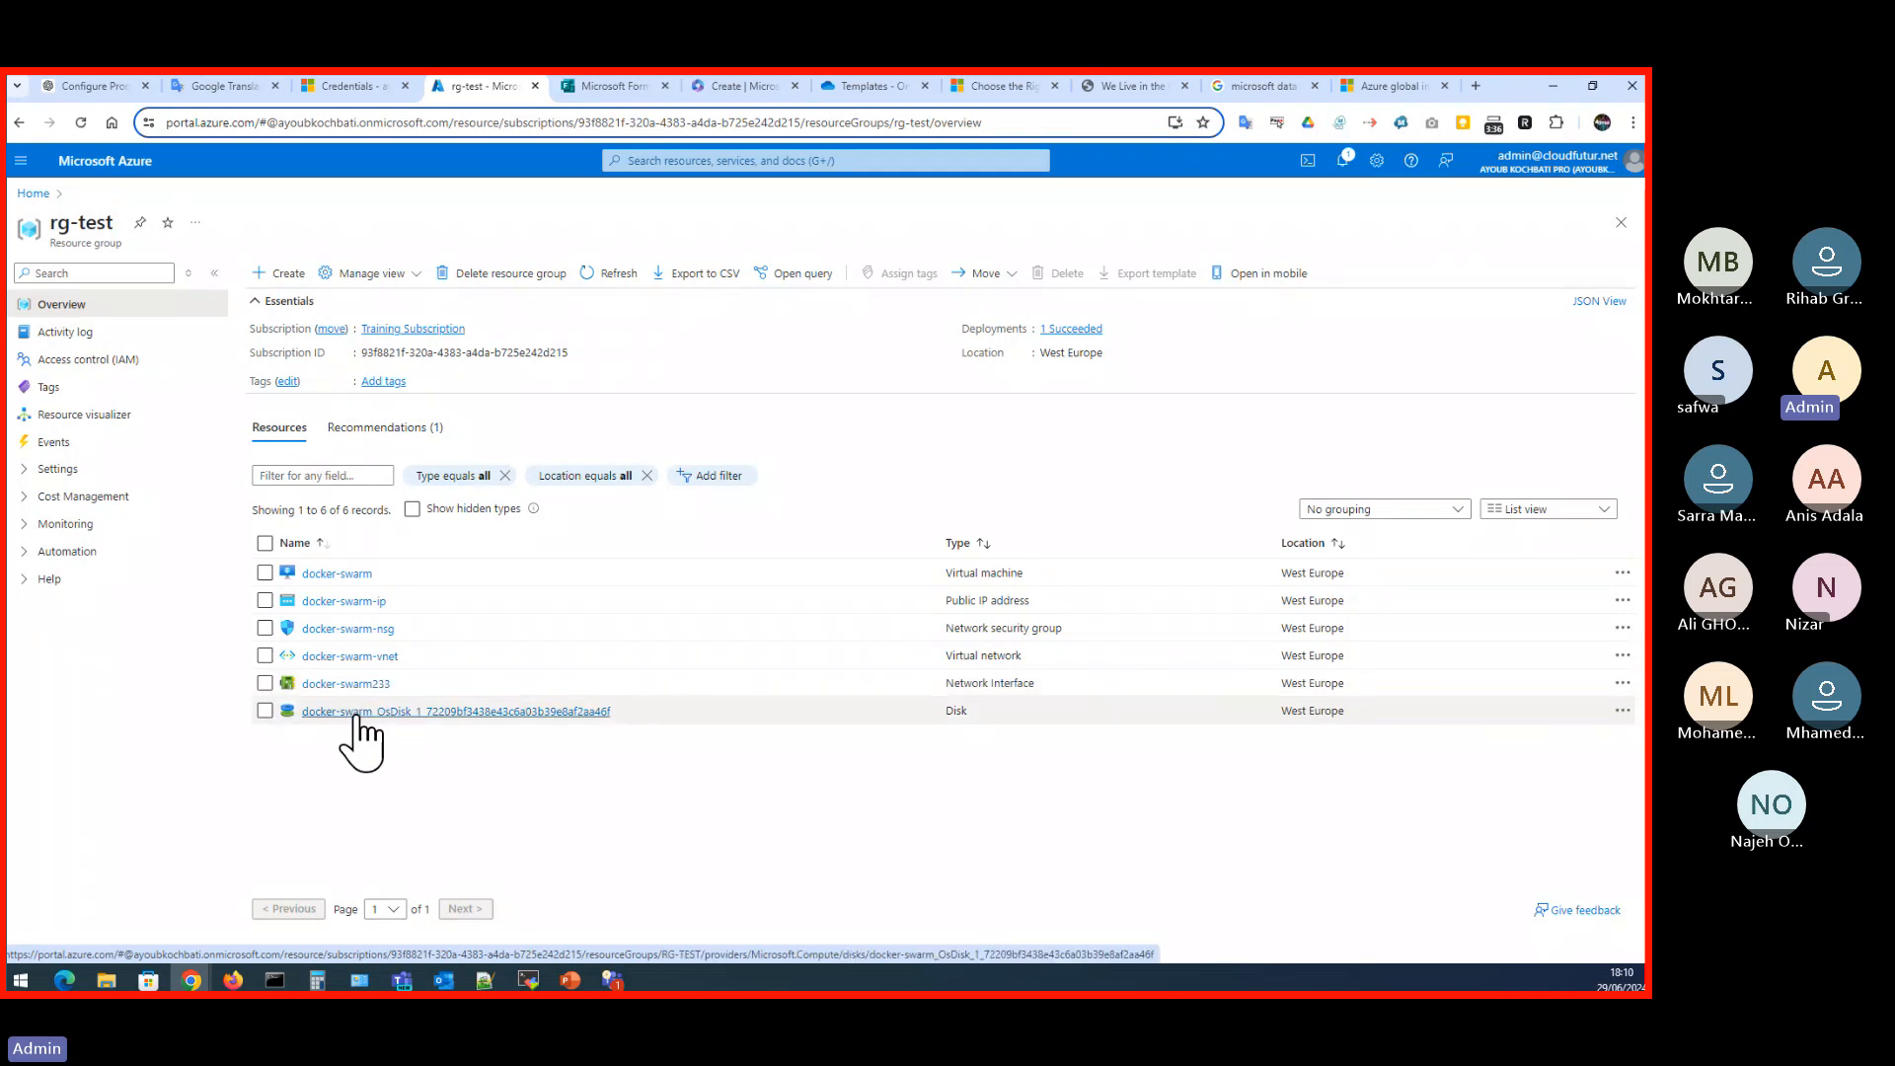
click(367, 657)
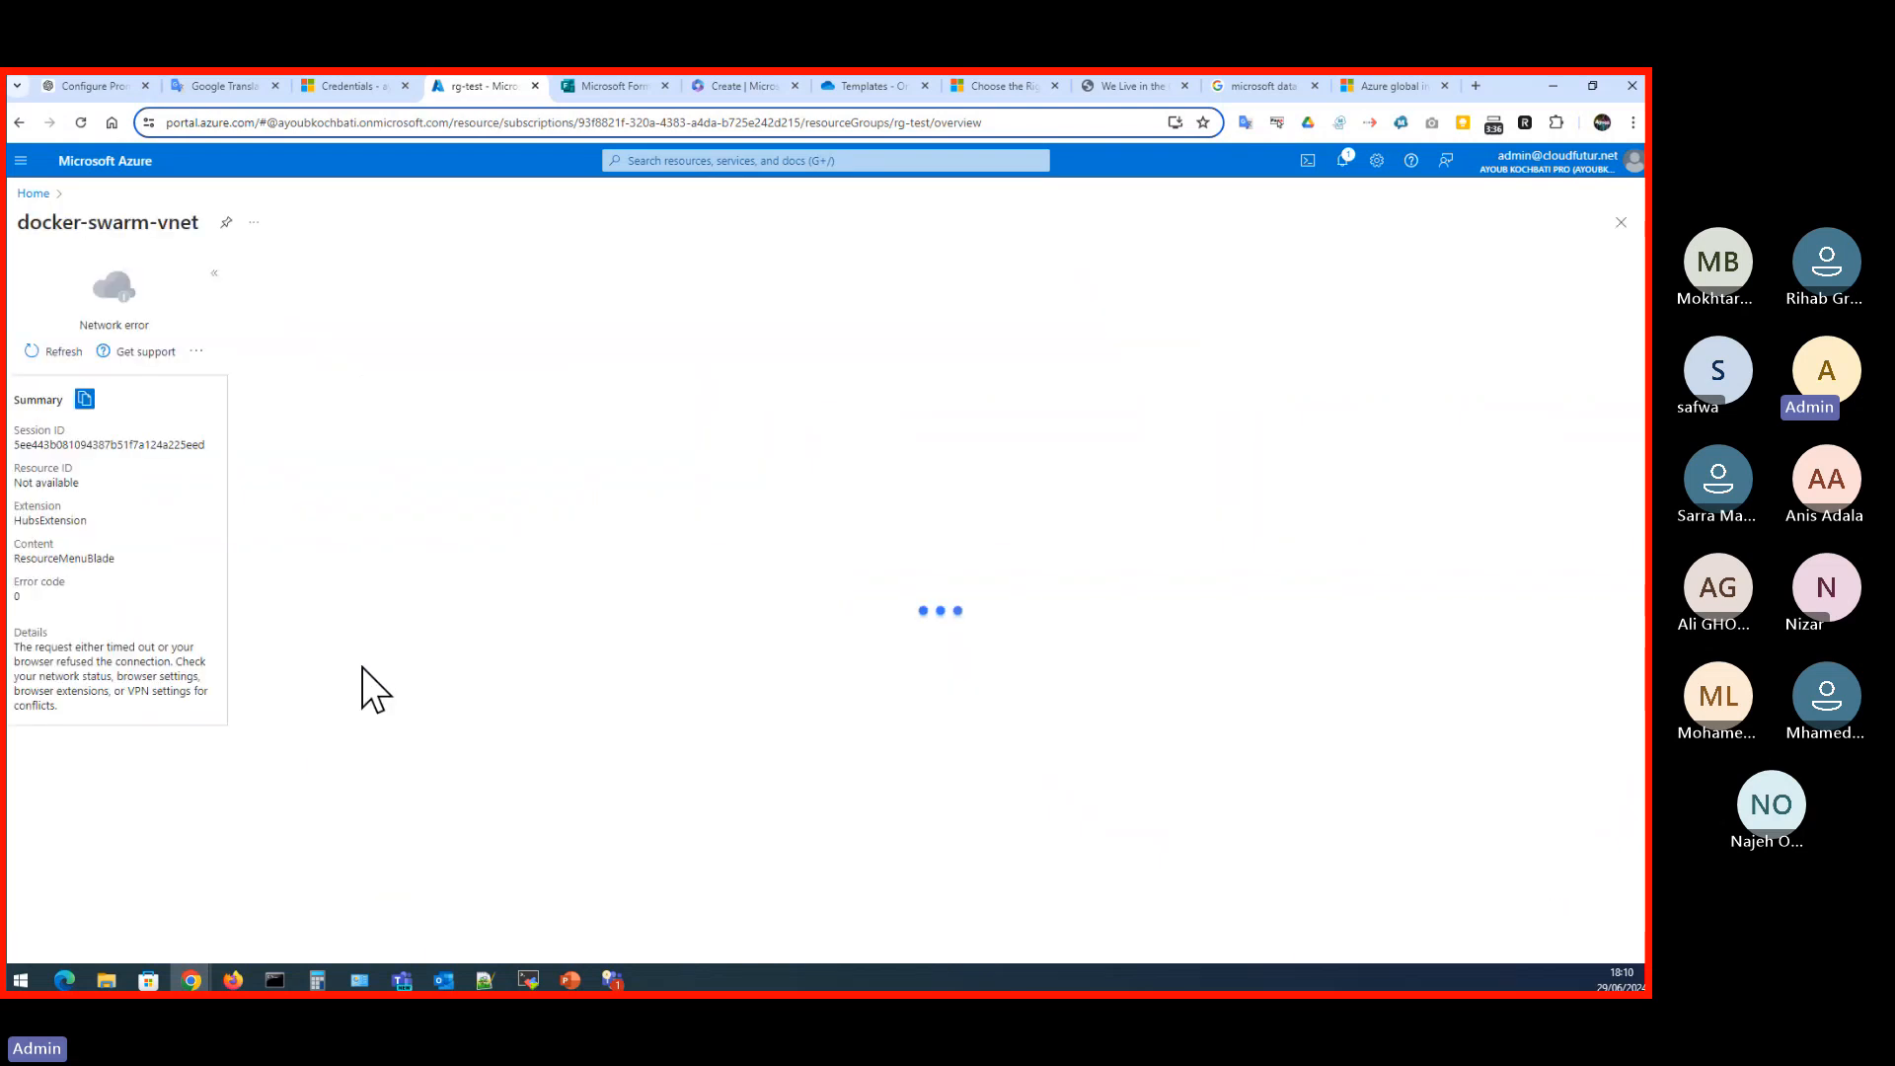
- Switch to the other signed-in account and open docker-swarm-vnet from the rg-test resource group
click(1547, 166)
click(1539, 357)
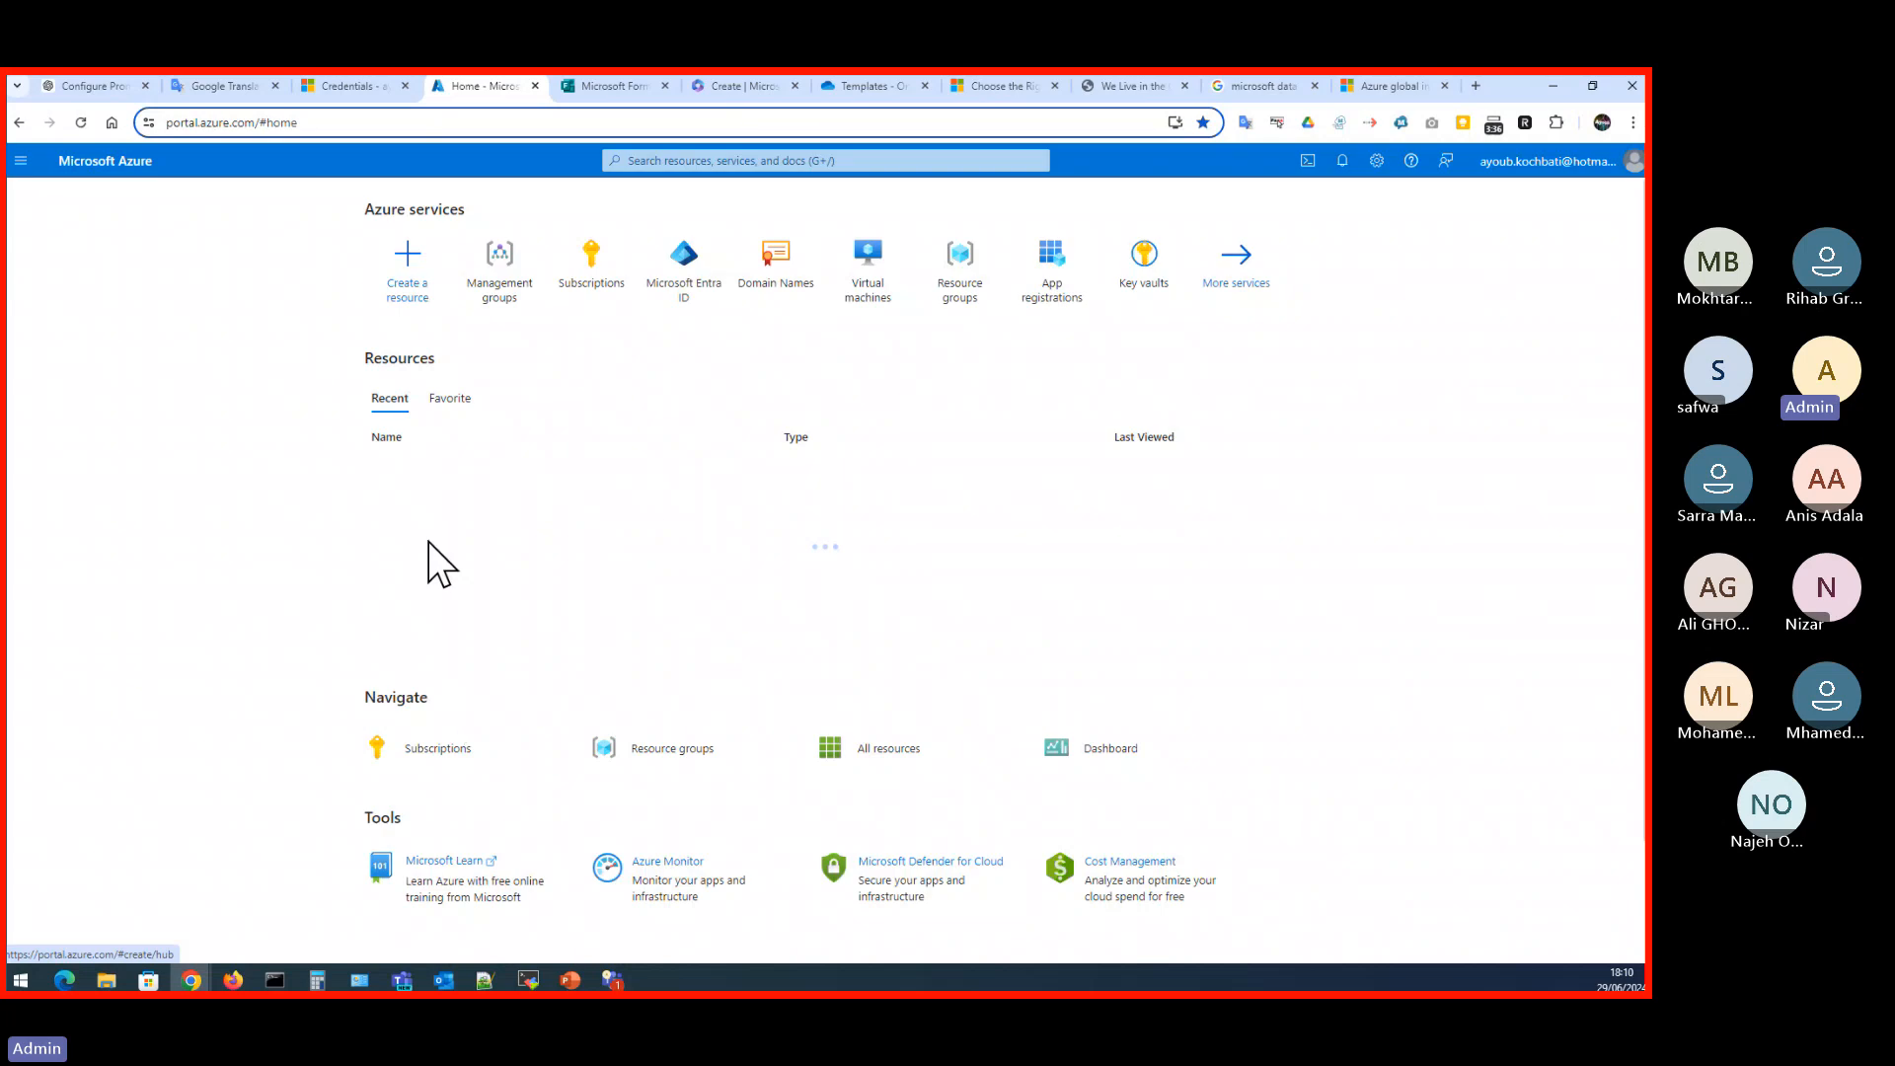
mouse_move(425, 531)
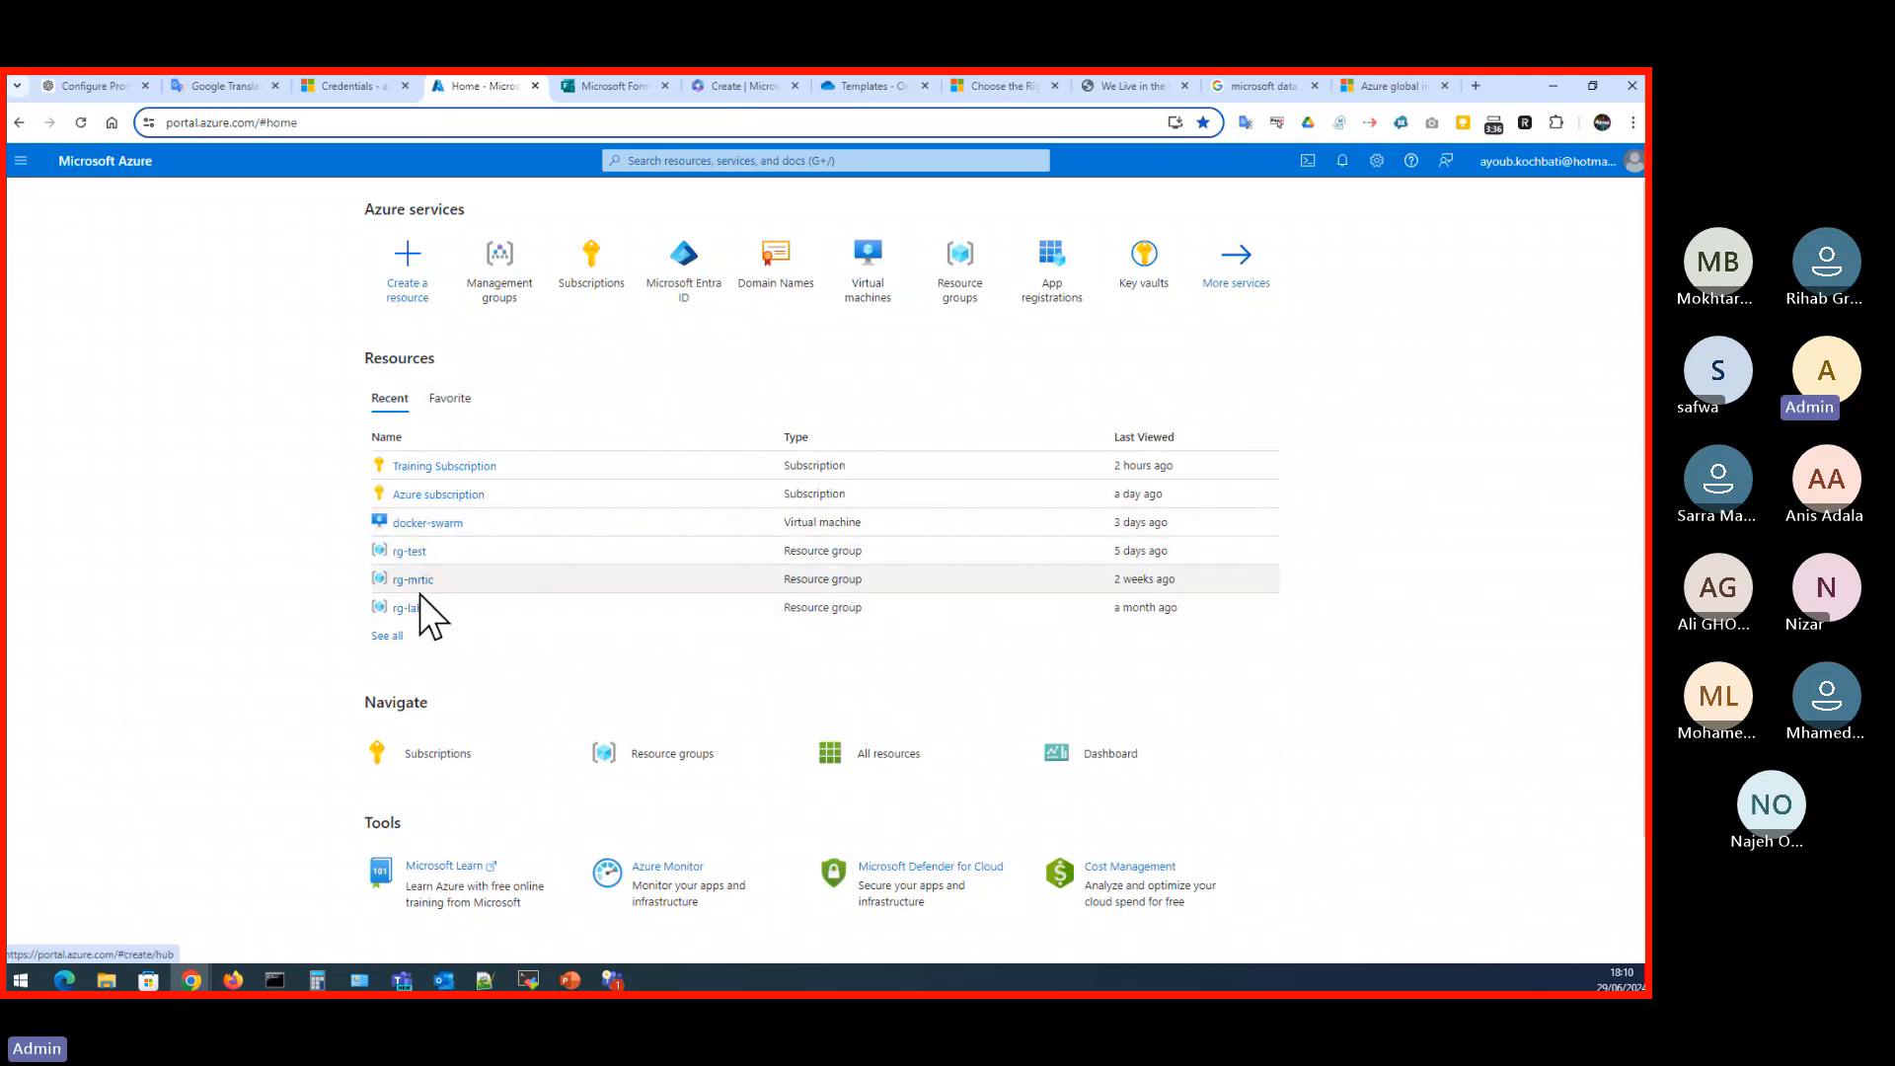
click(416, 552)
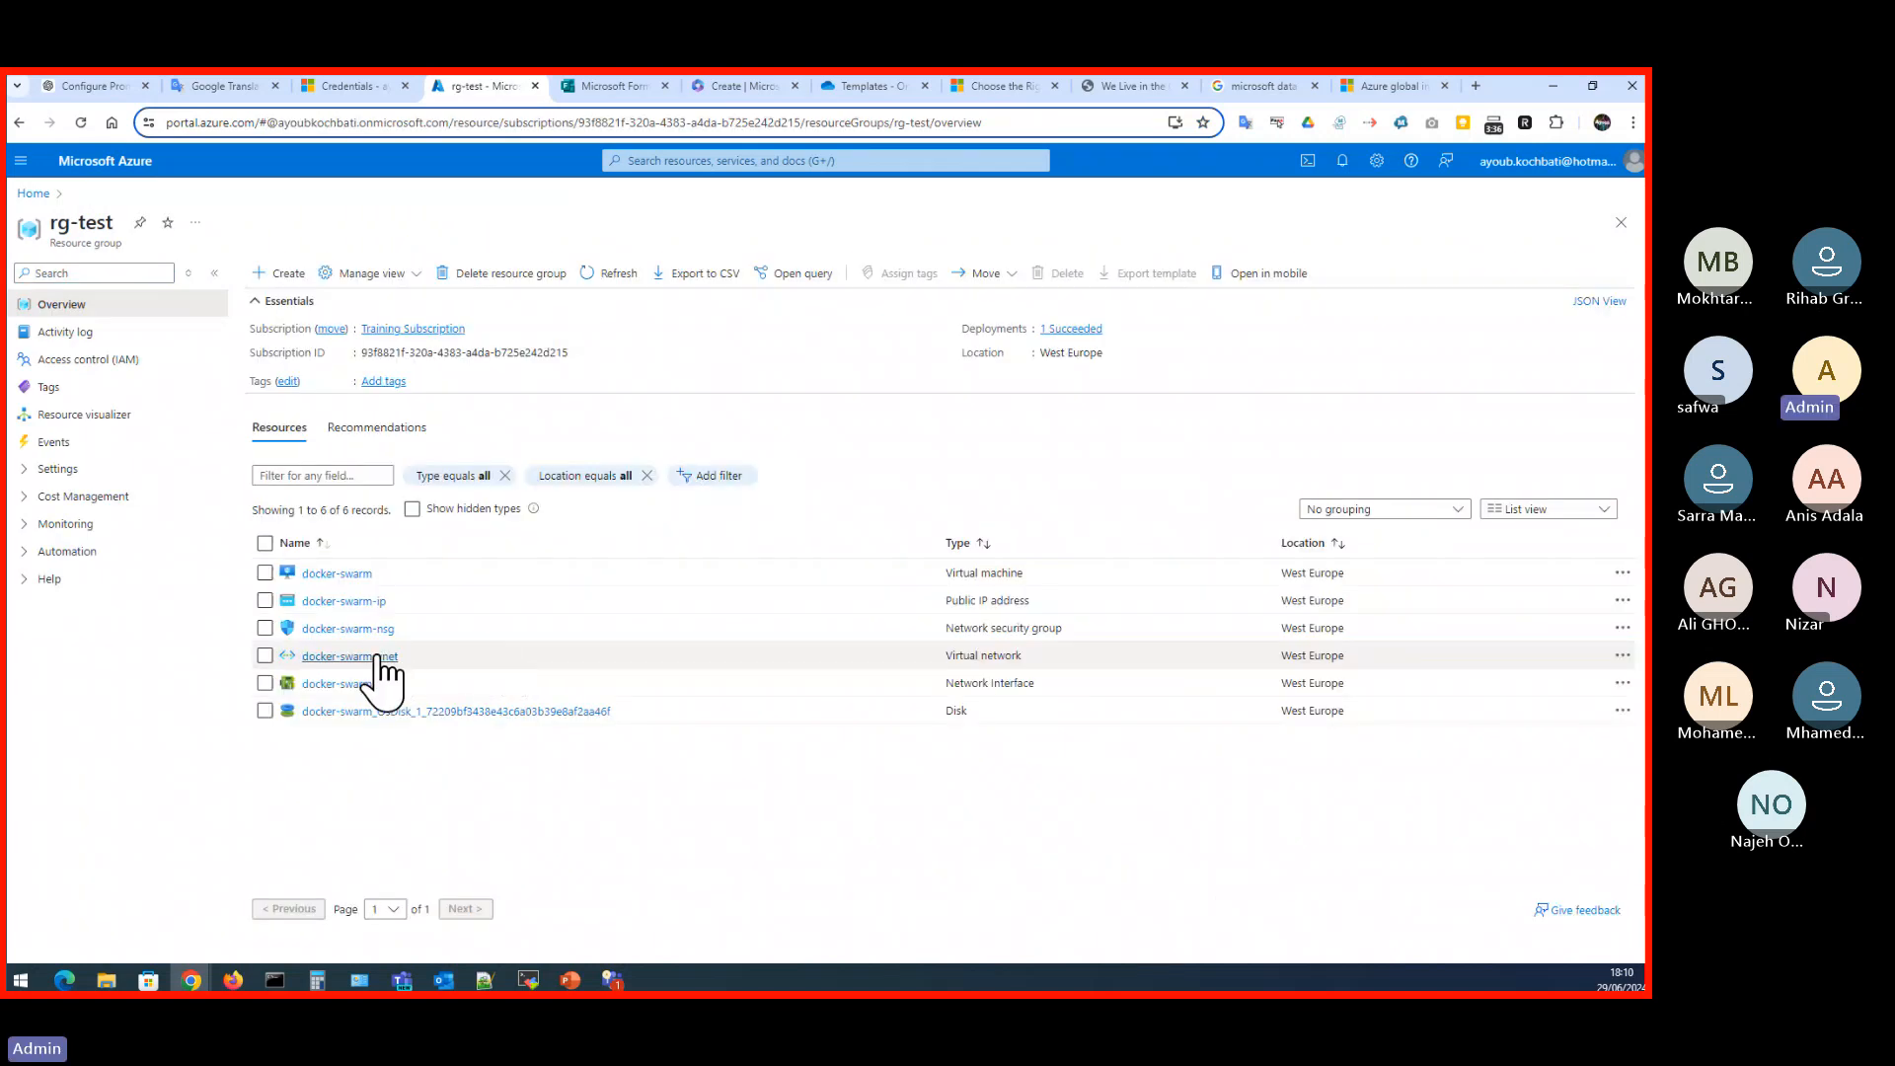
click(380, 656)
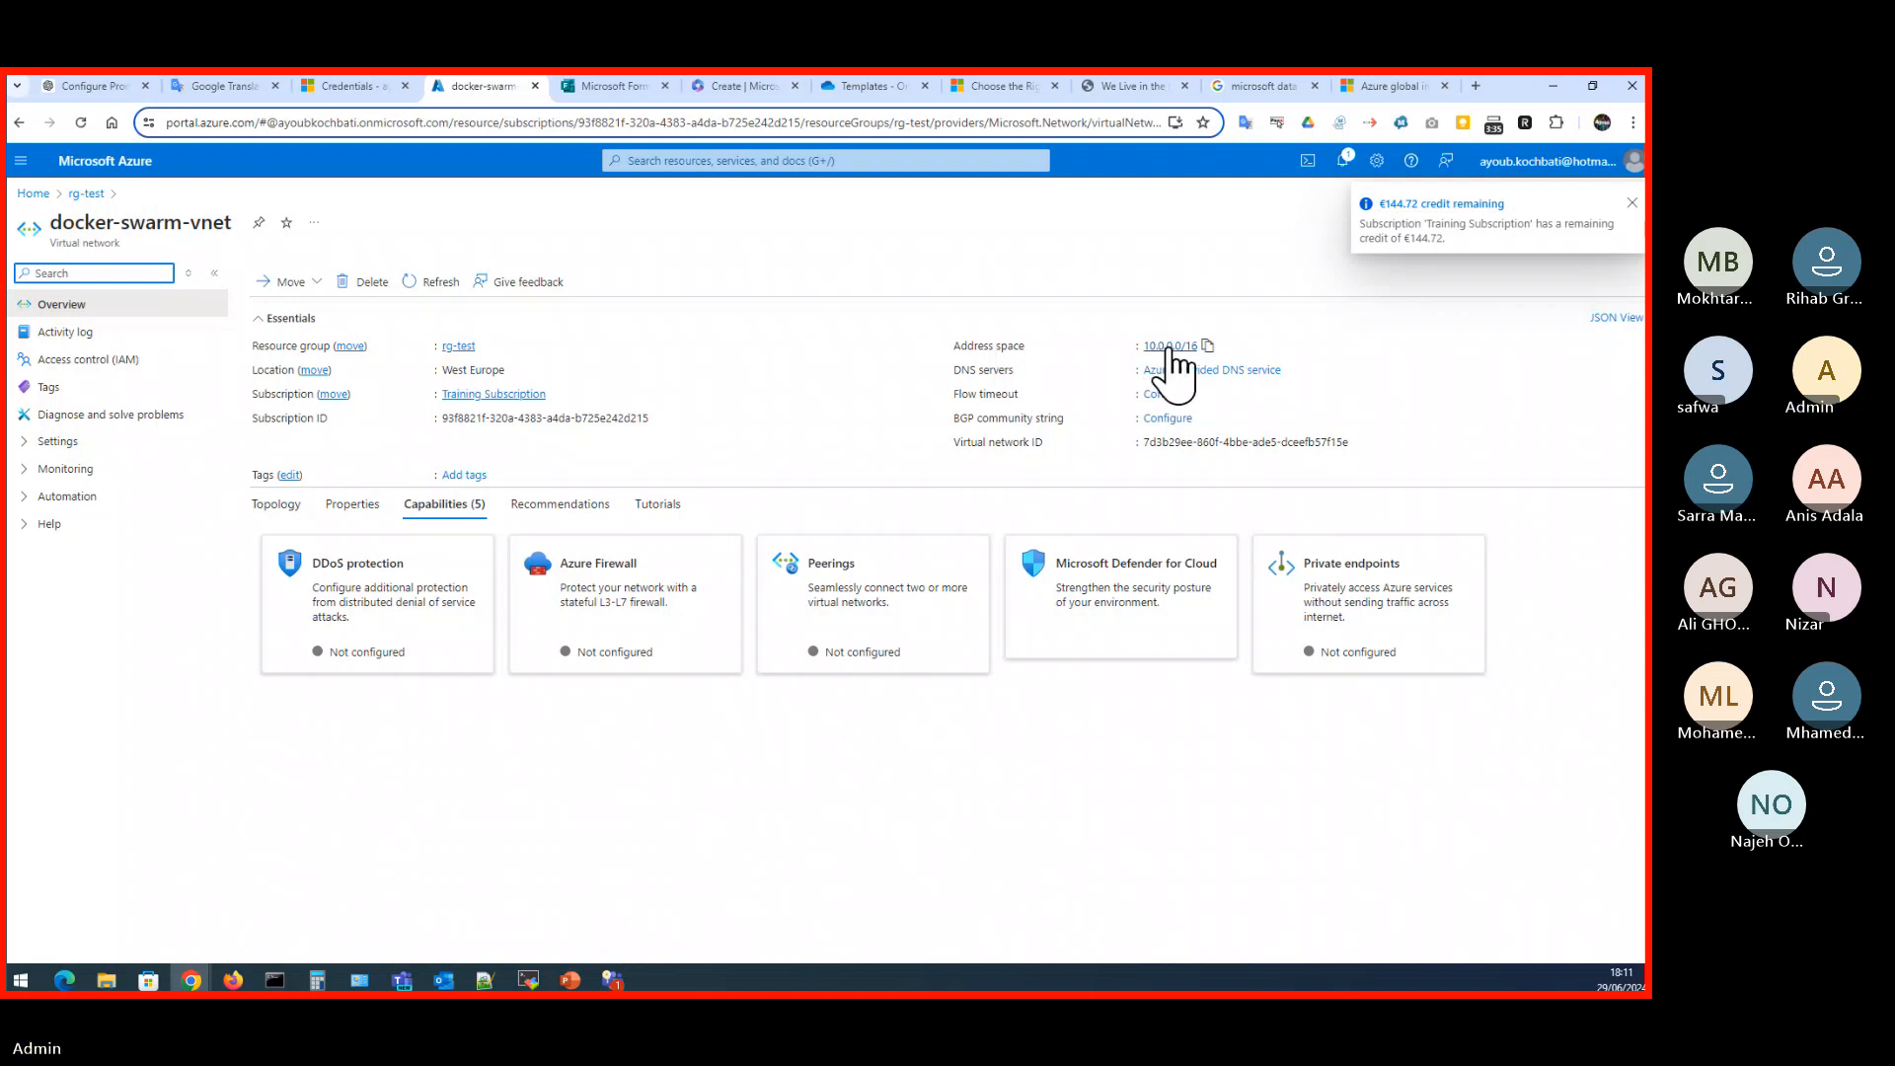
- View the address space and the subnets in the settings of docker-swarm-vnet
click(42, 442)
click(87, 472)
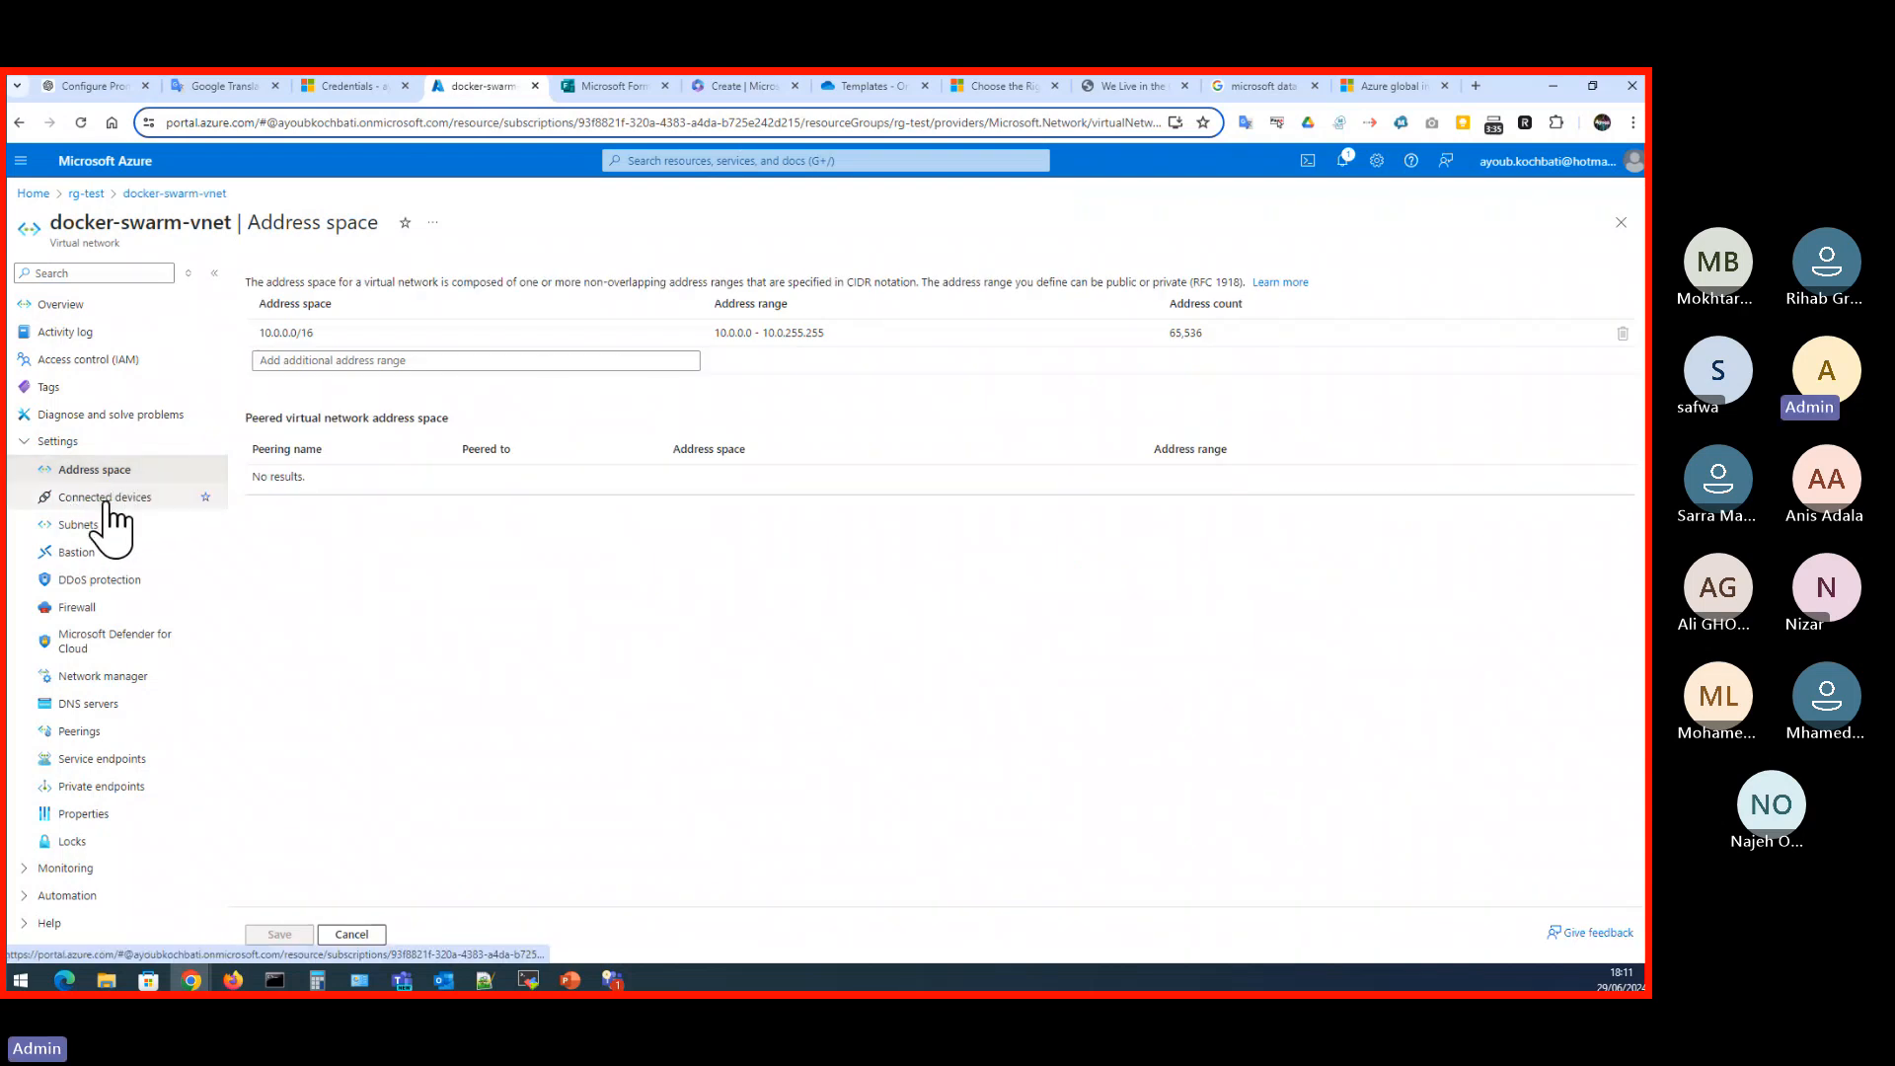
click(82, 525)
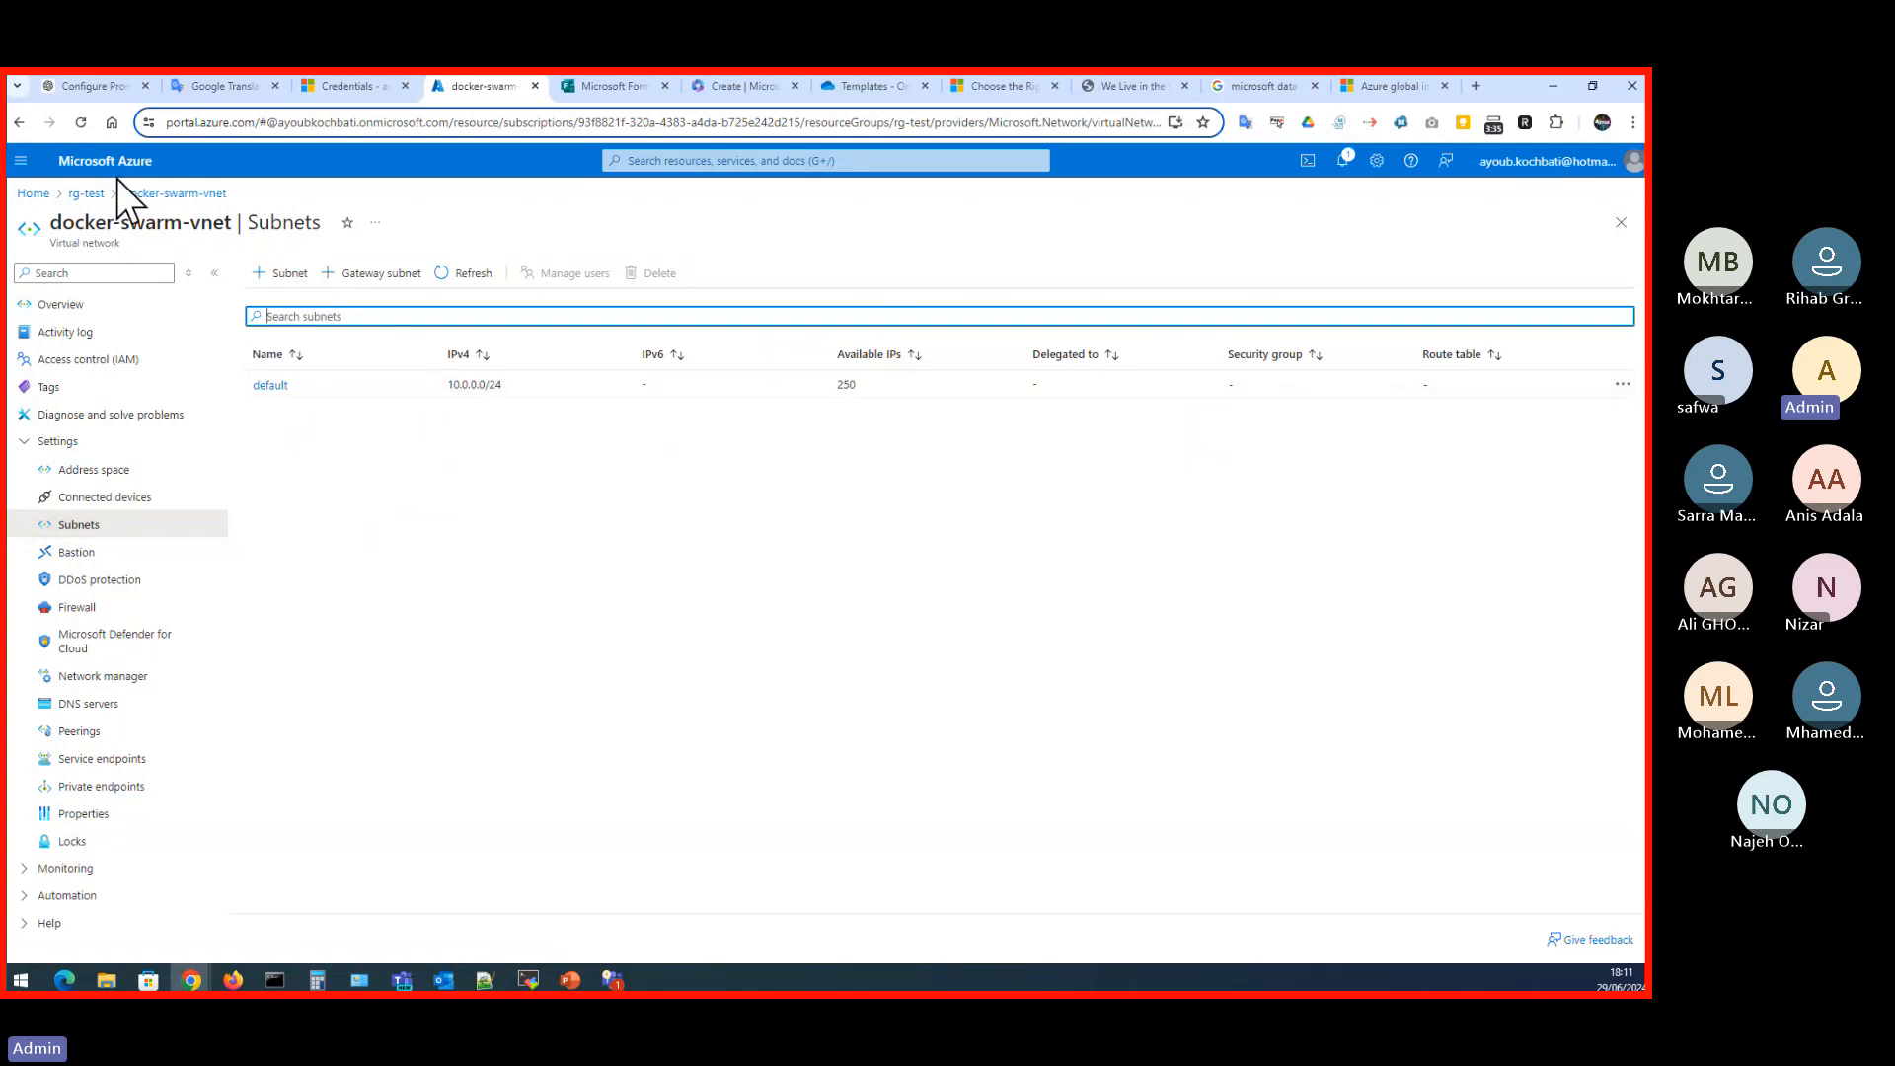
- Open the docker-swarm virtual machine from rg-test and examine its private and public IP addresses
click(86, 193)
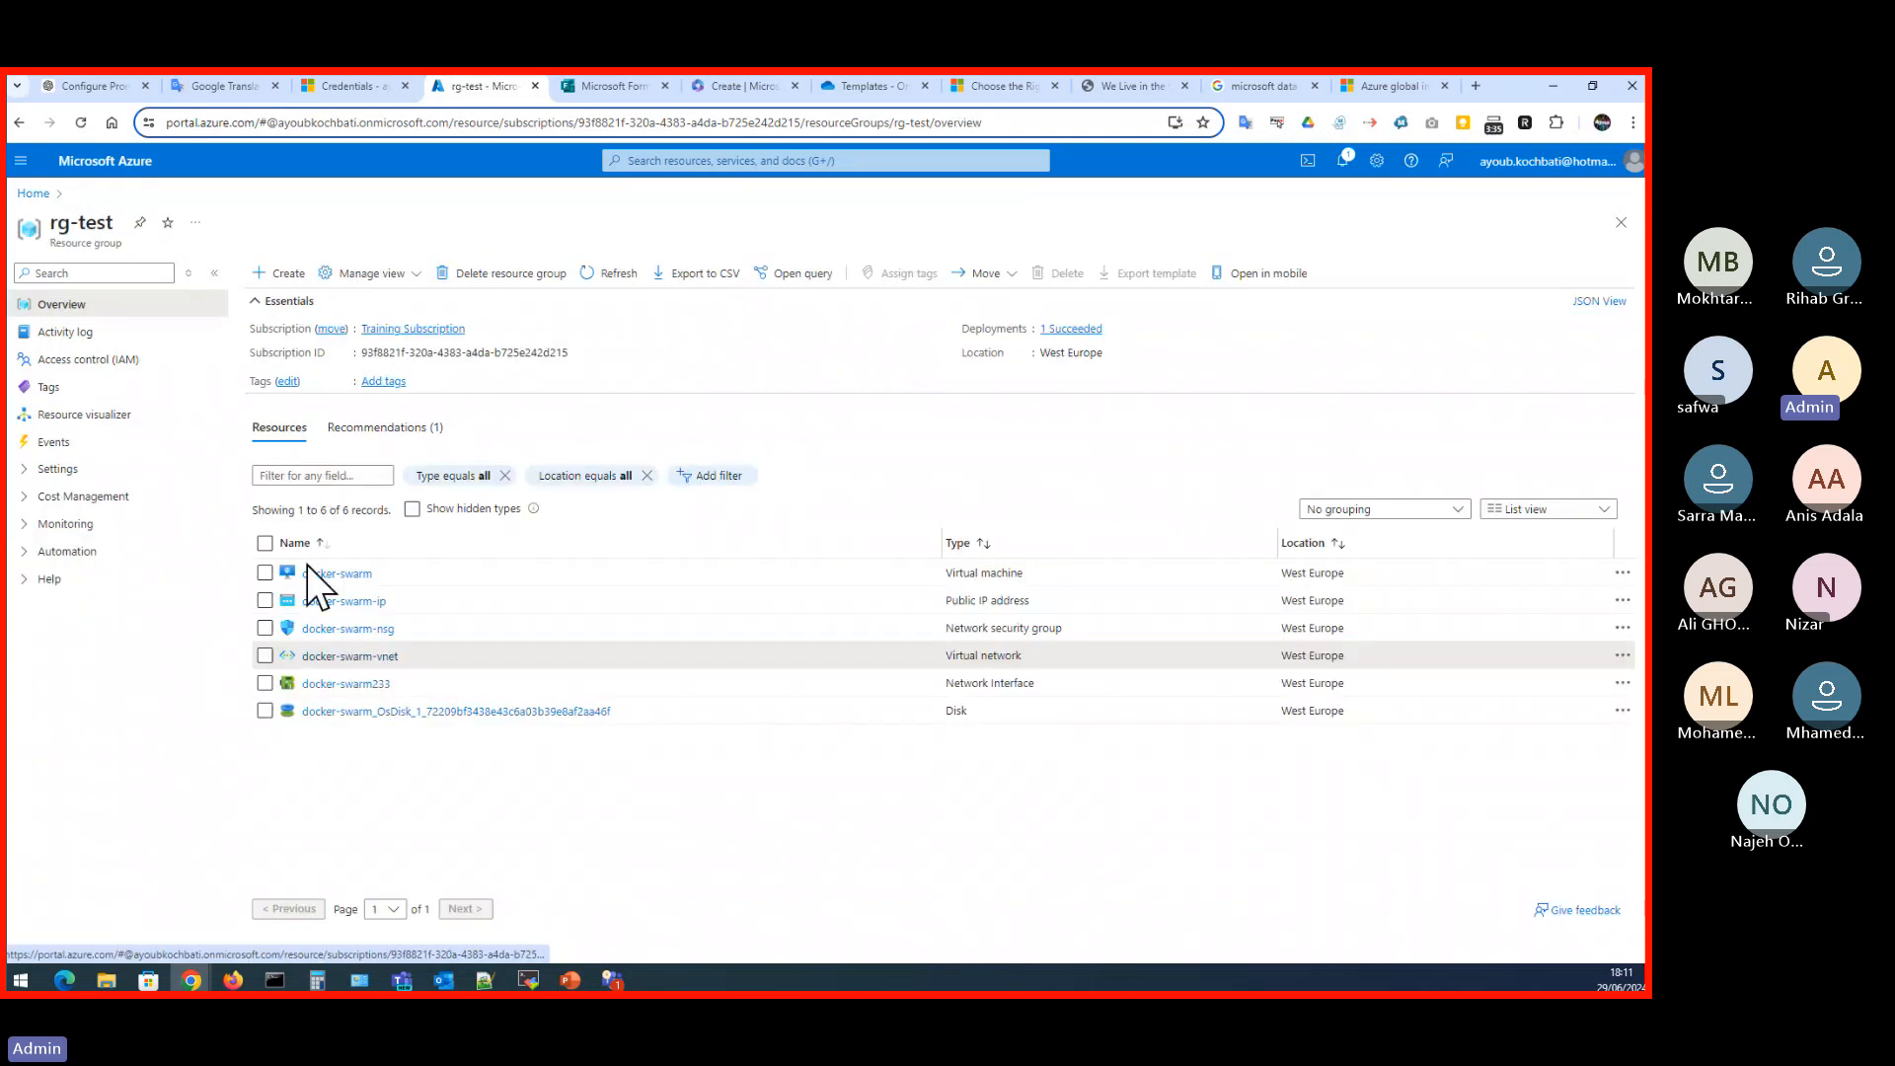
click(309, 584)
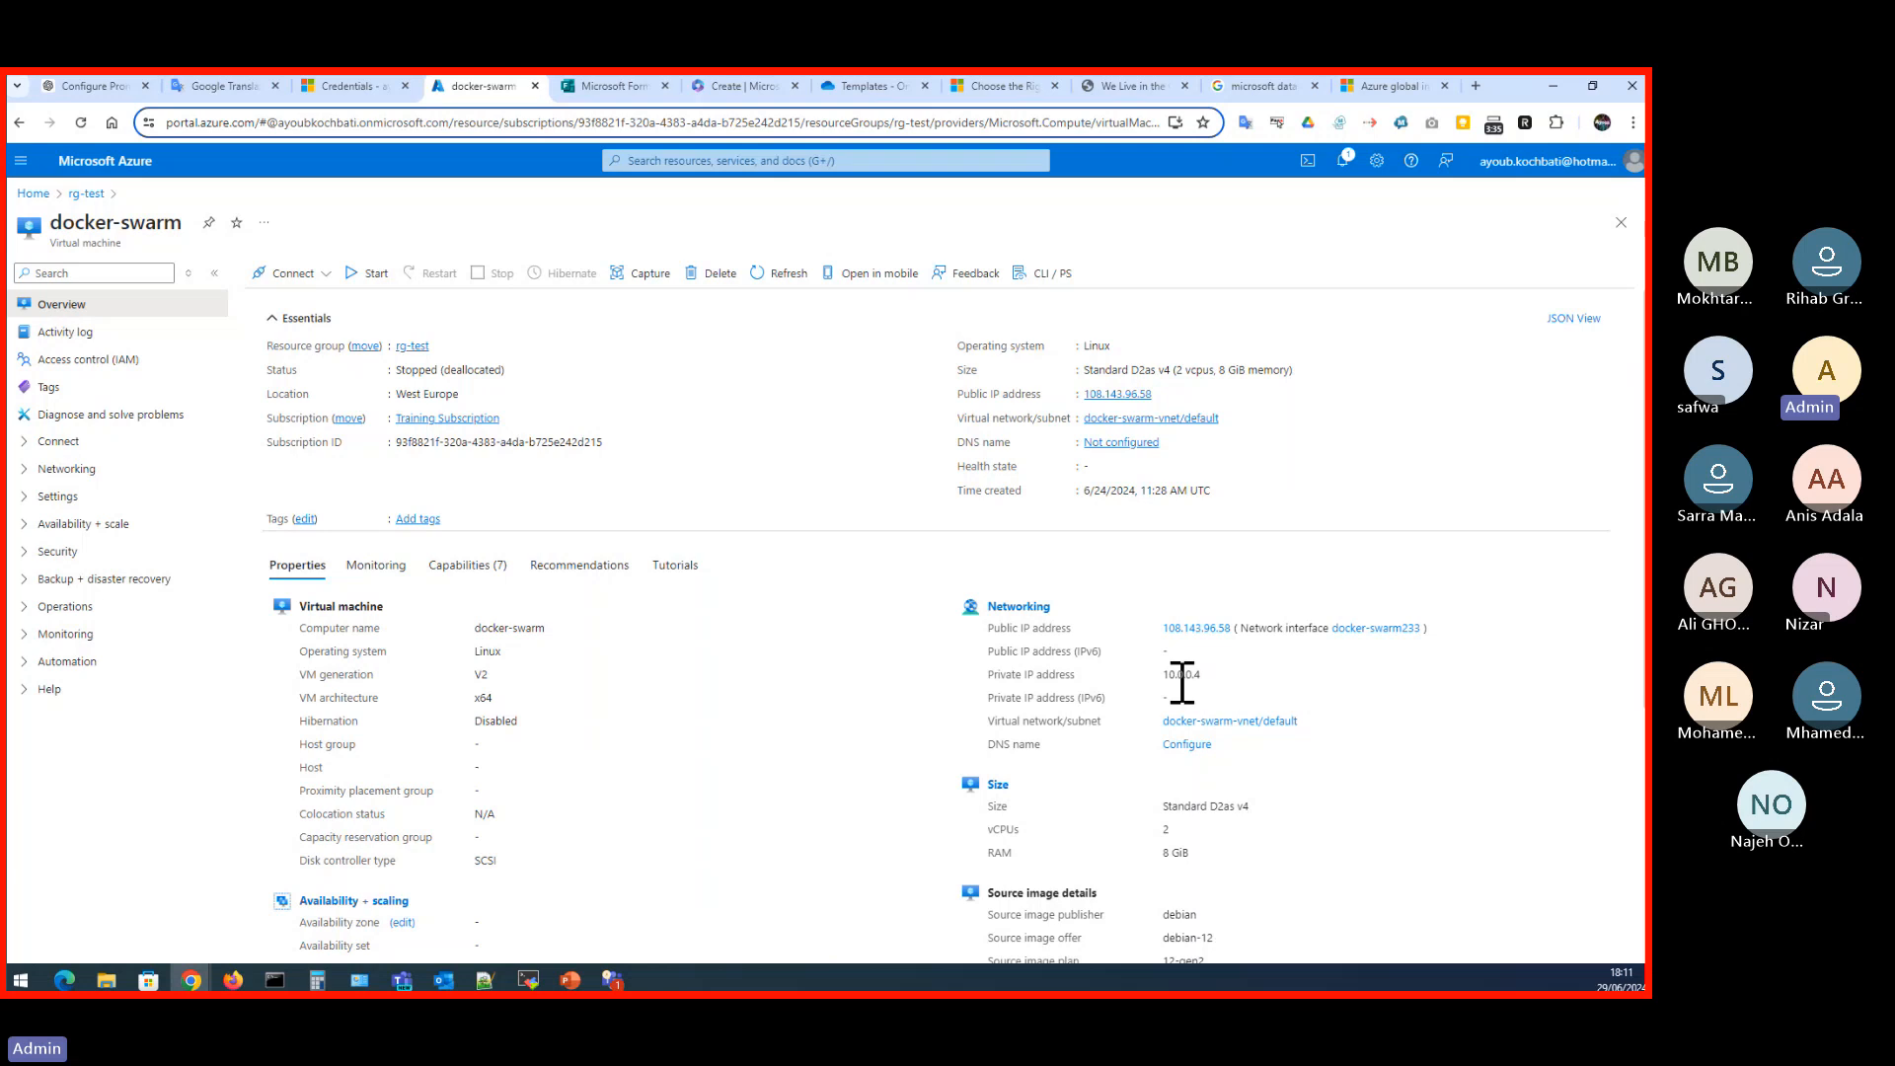
drag(1164, 676, 1211, 679)
drag(987, 675, 1232, 674)
click(1045, 642)
drag(989, 630, 1222, 619)
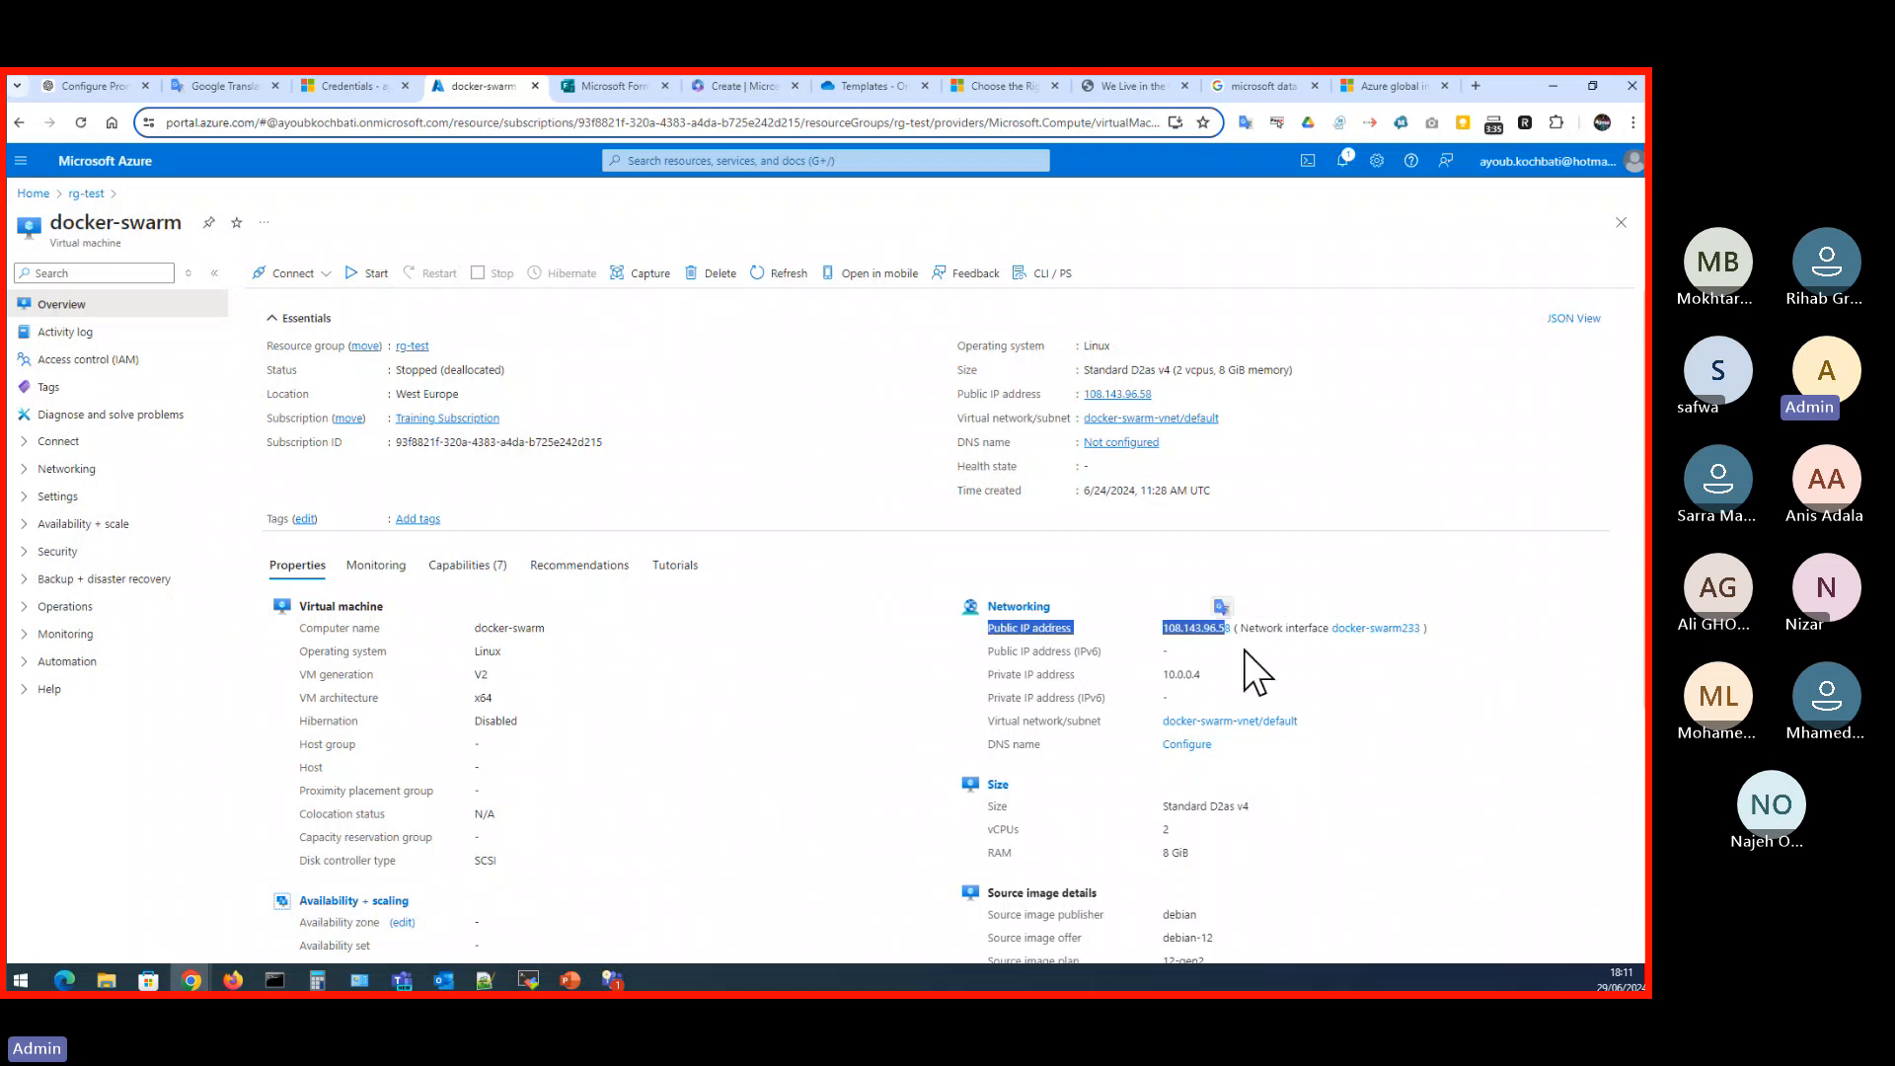
click(1244, 649)
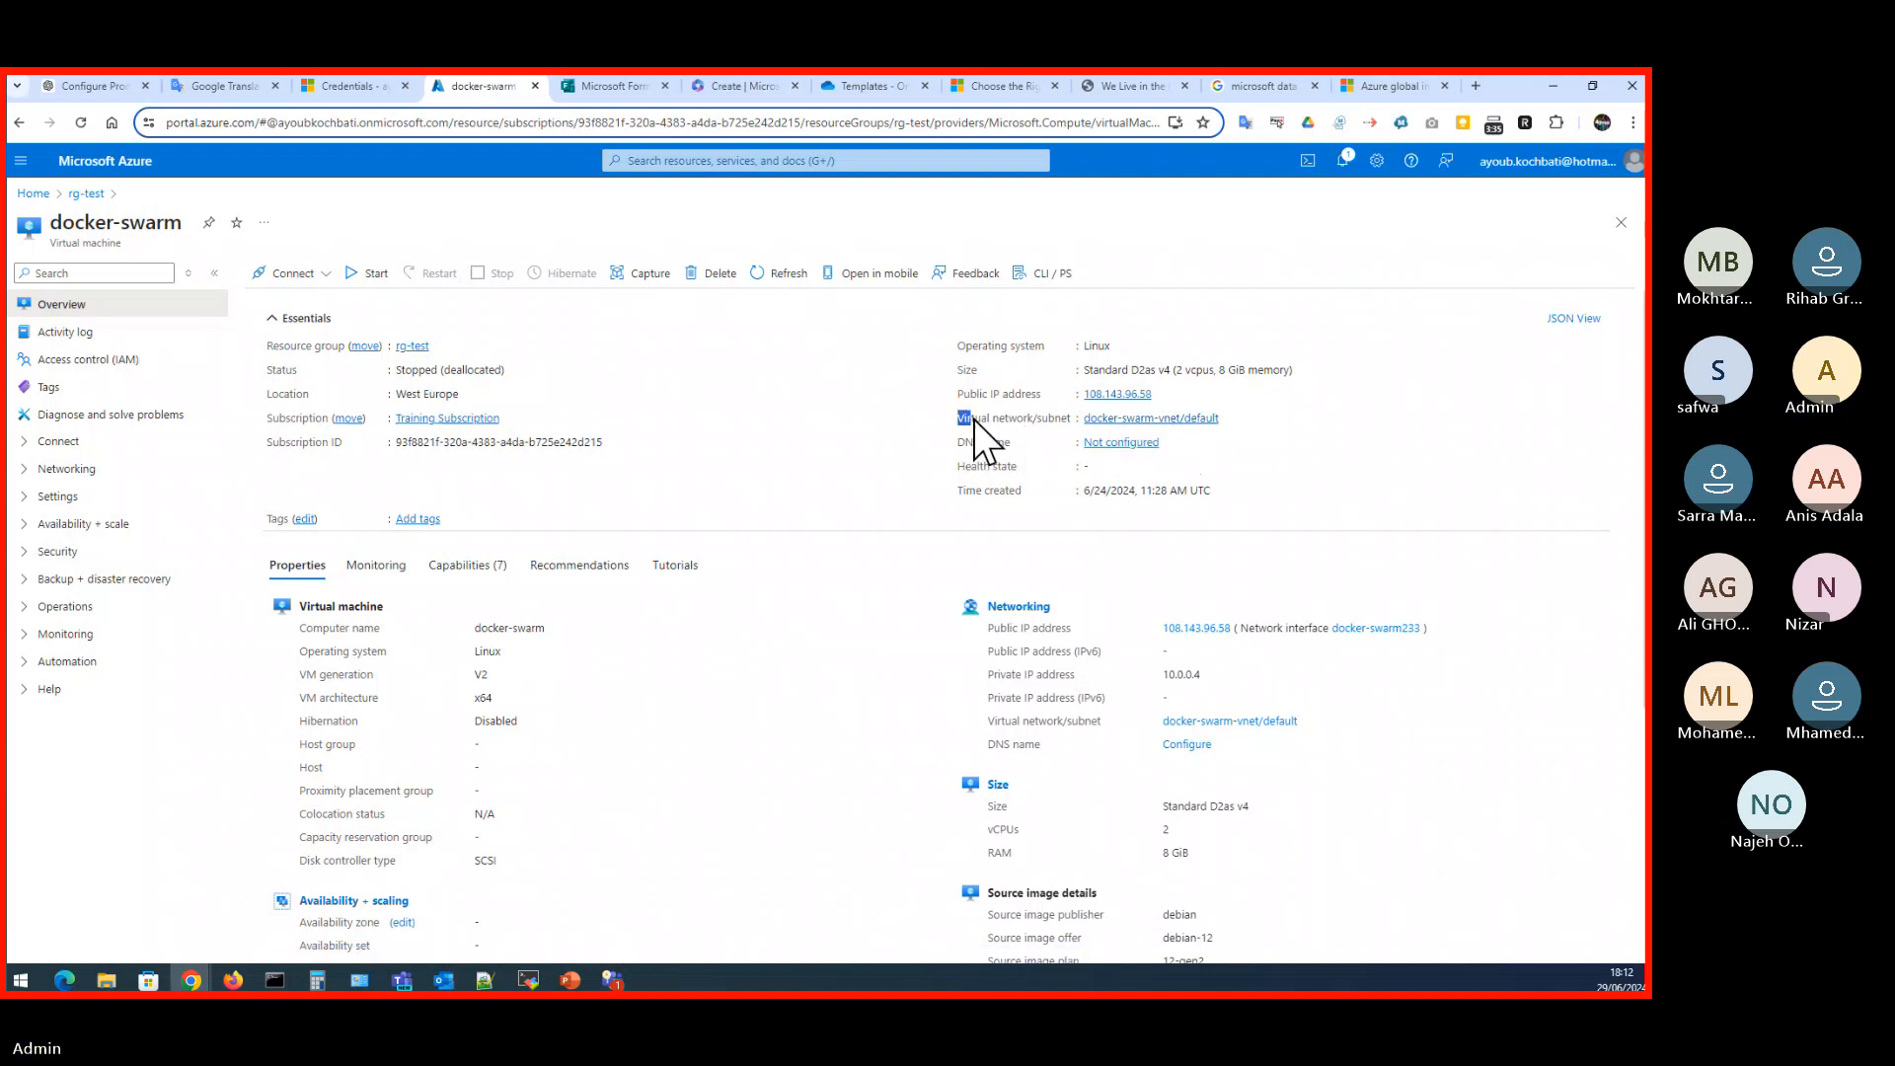
- Check the virtual network/subnet linked to the docker-swarm virtual machine and return to the rg-test resource group
drag(957, 419, 1071, 420)
click(1005, 435)
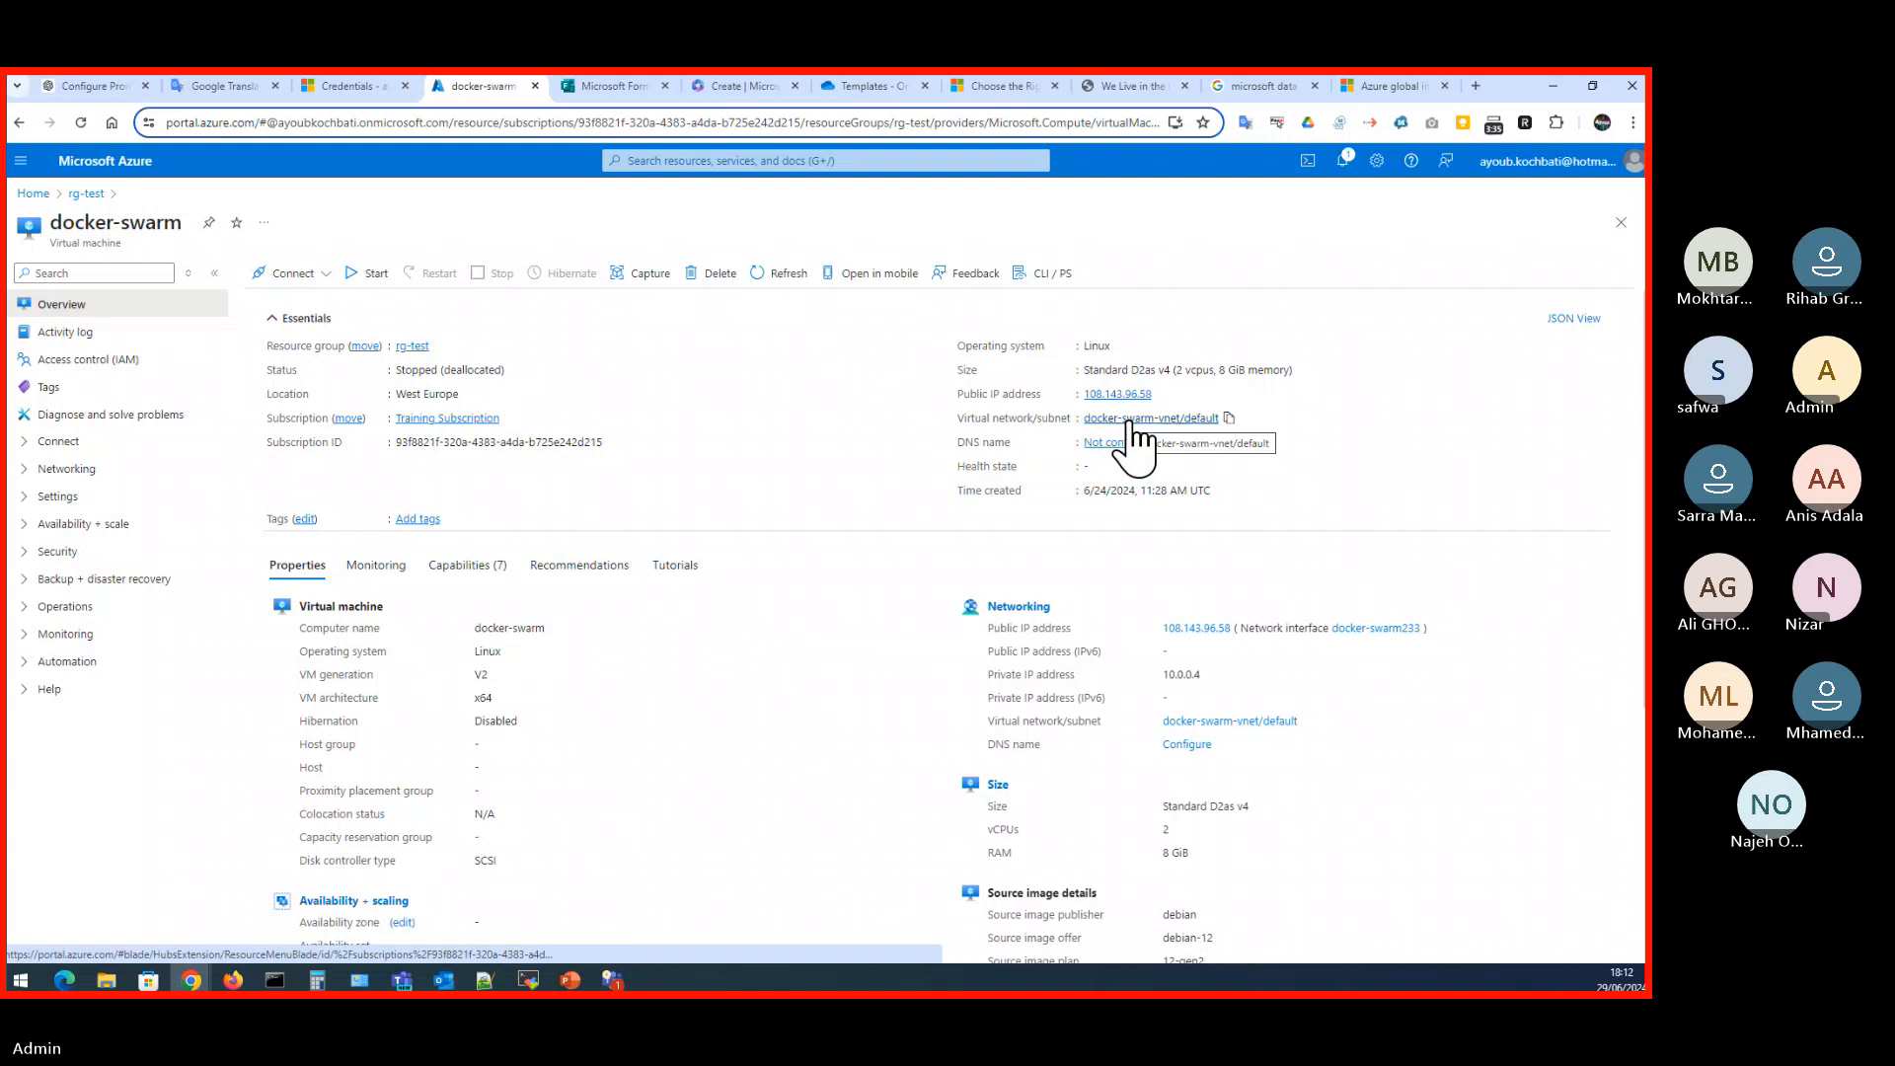
click(1128, 422)
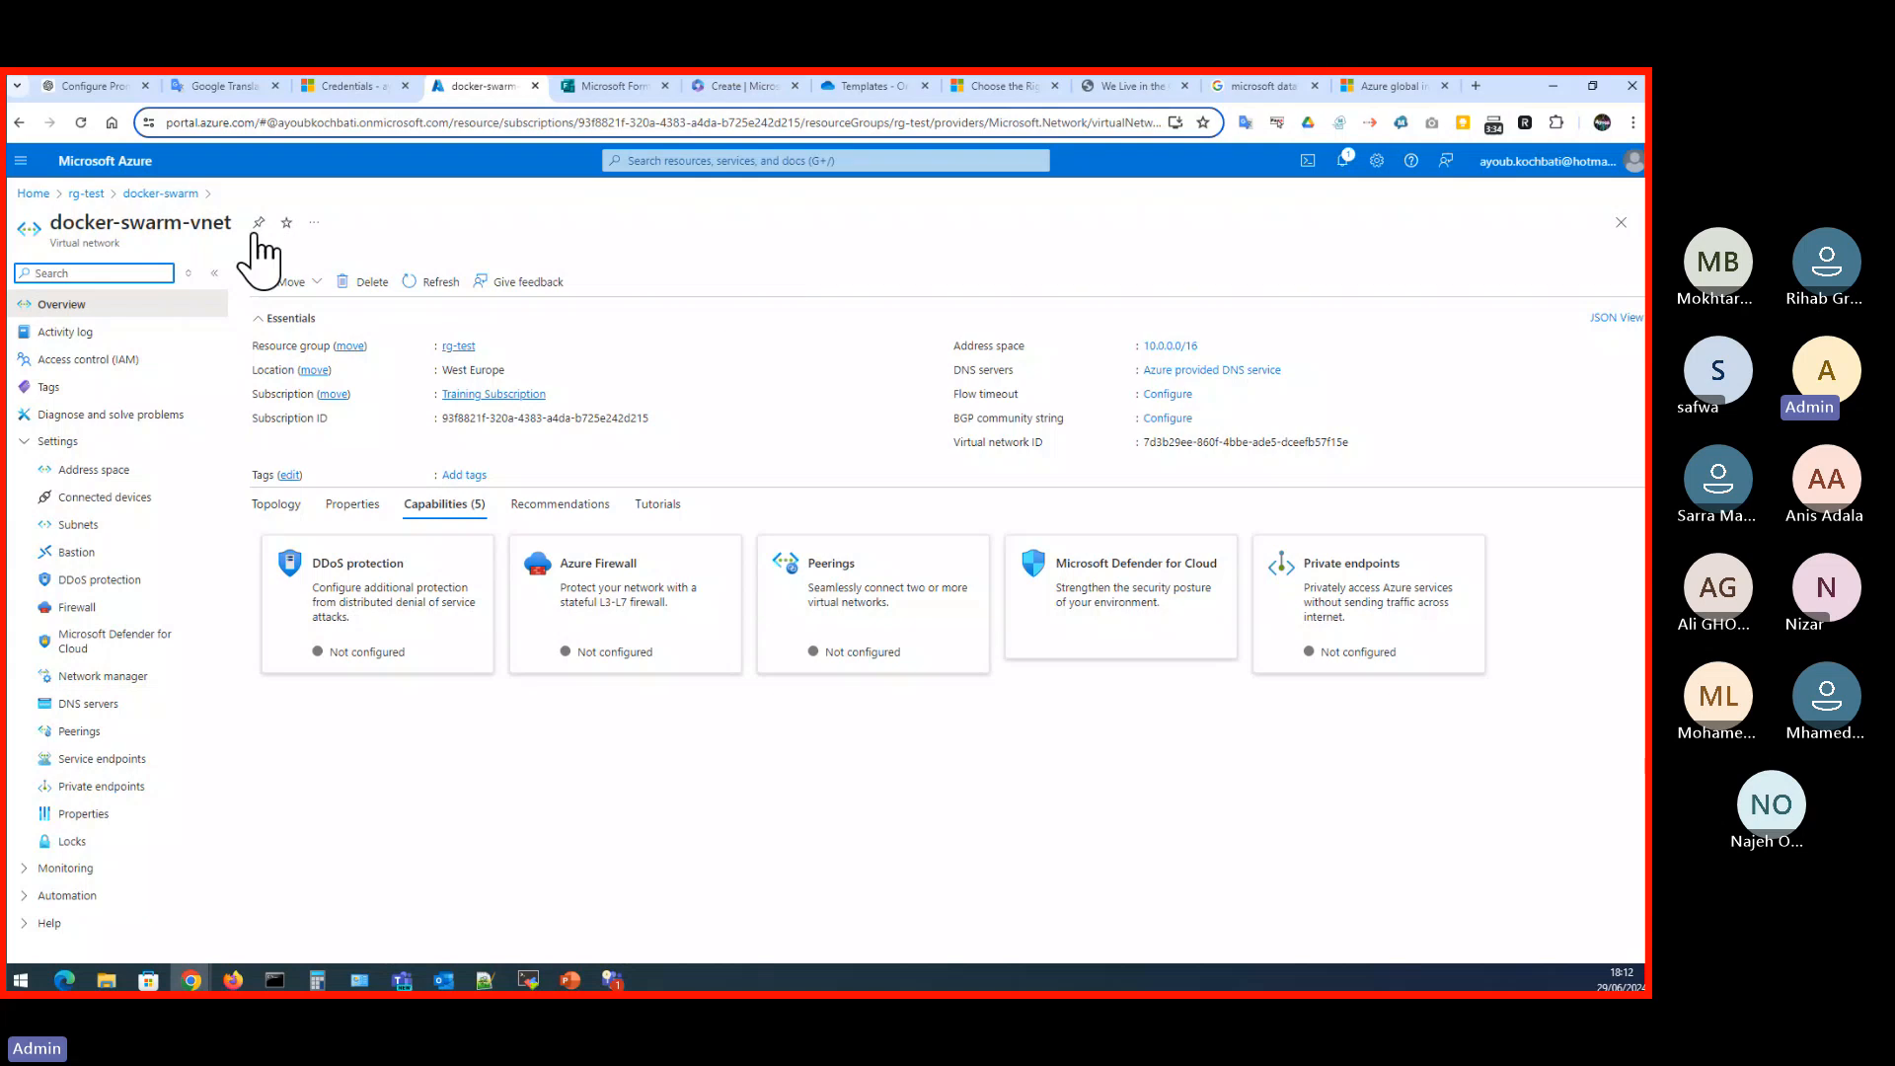
click(87, 195)
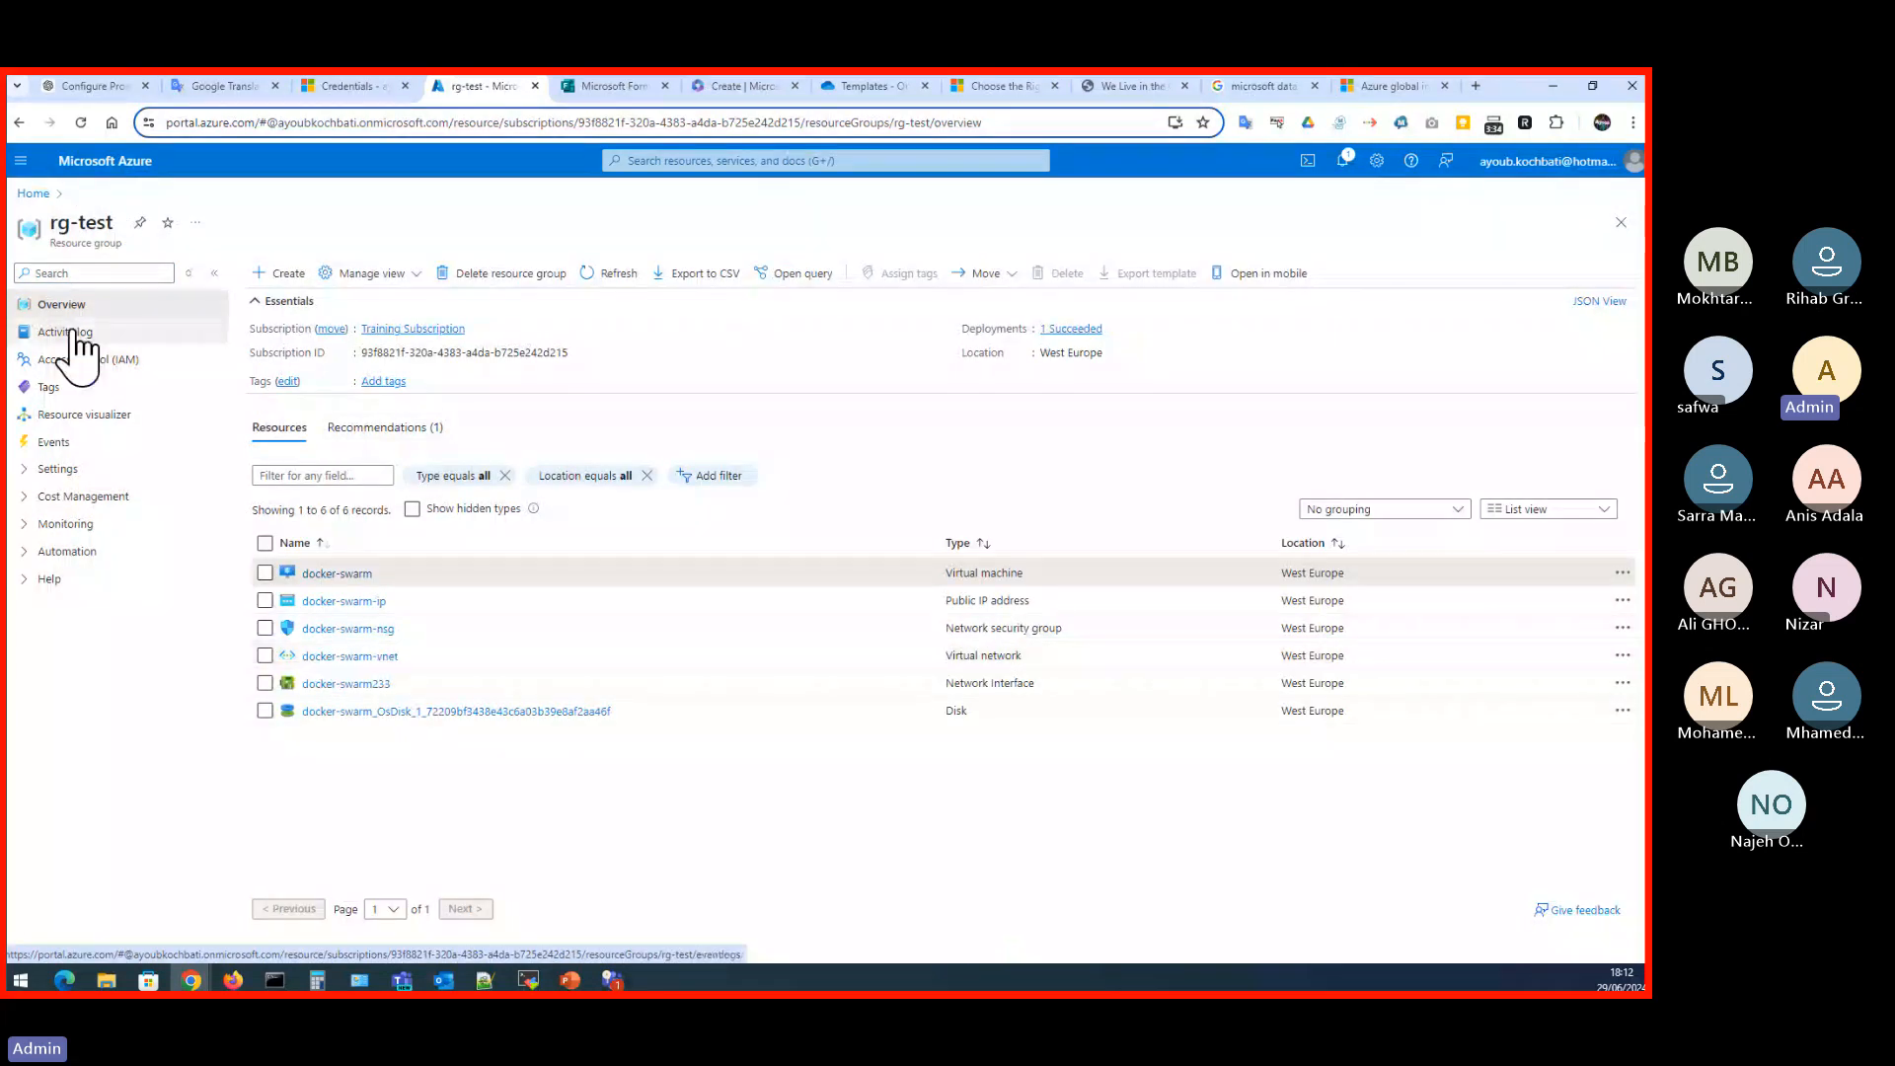
- Search the portal for "vnet" and open the list of virtual networks
click(658, 160)
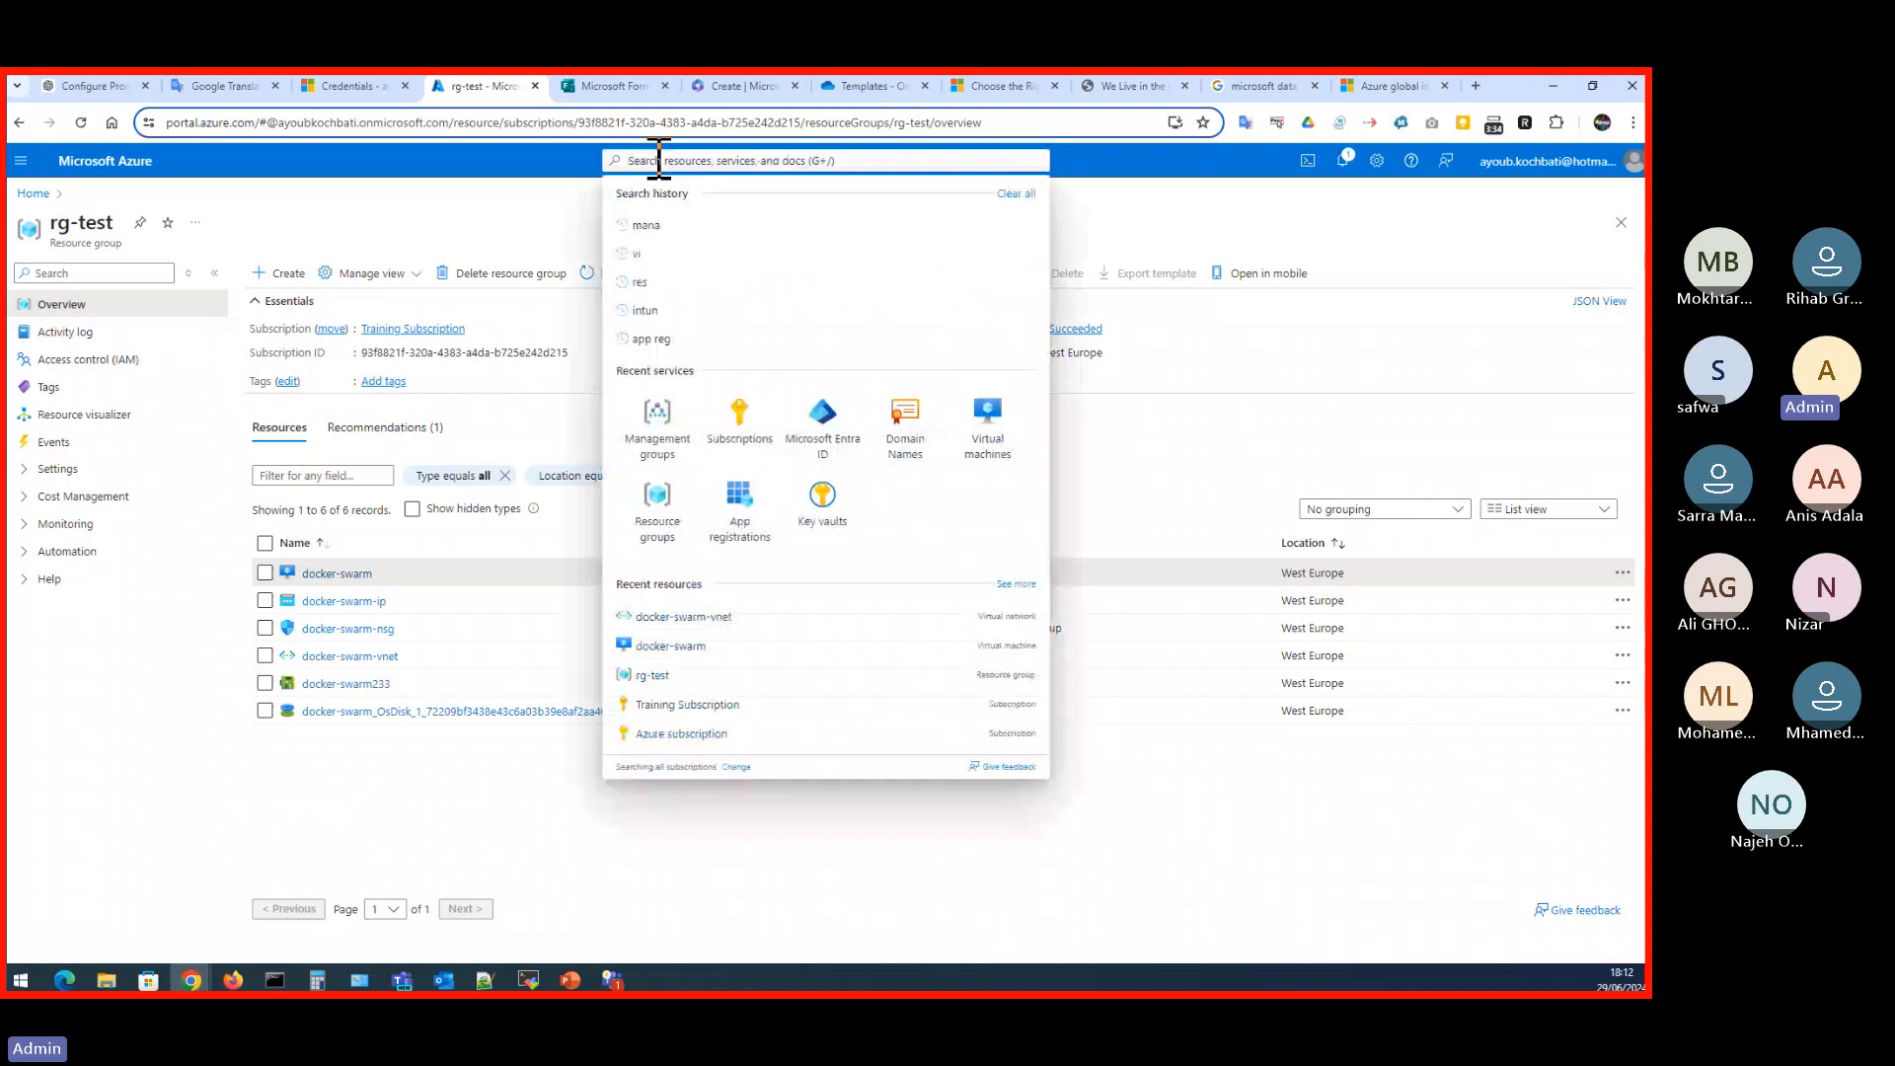
text(vnet)
click(653, 277)
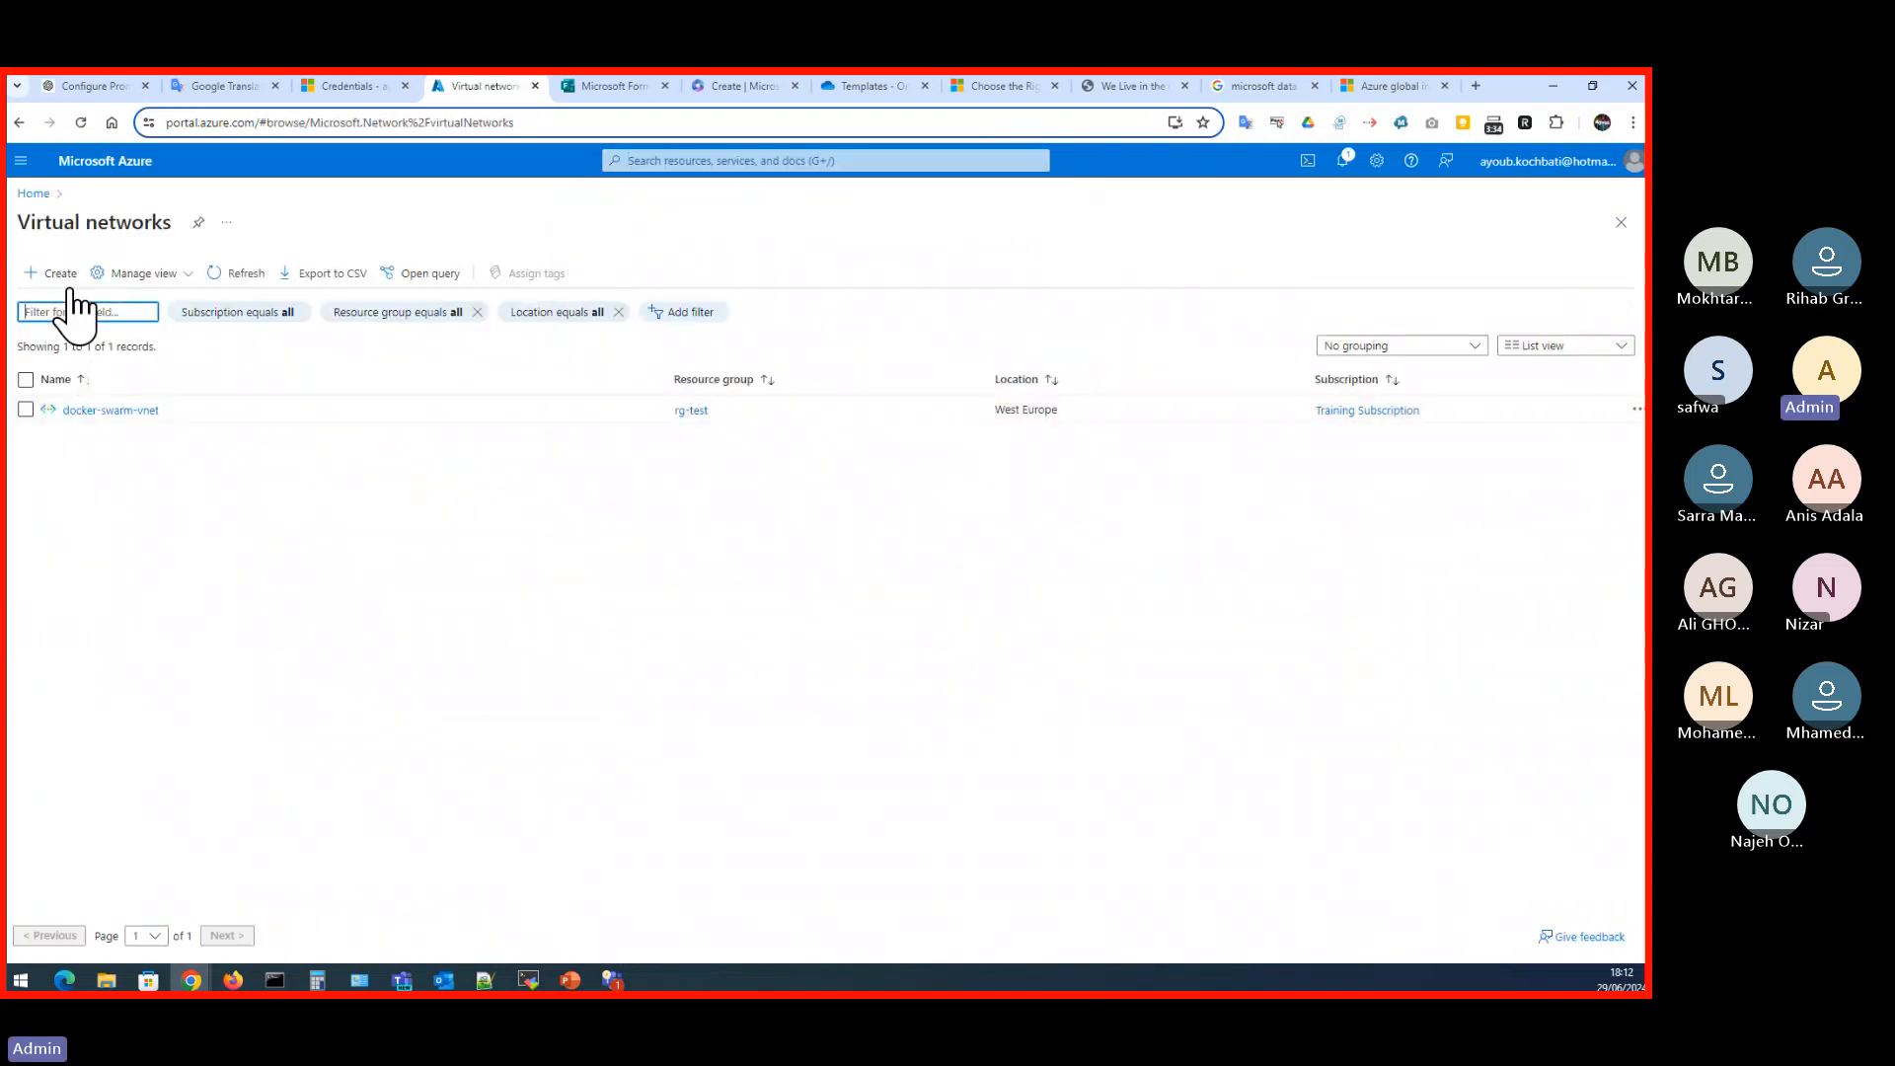
- Start a new virtual network in the rg-test resource group and name it test-vne
click(56, 276)
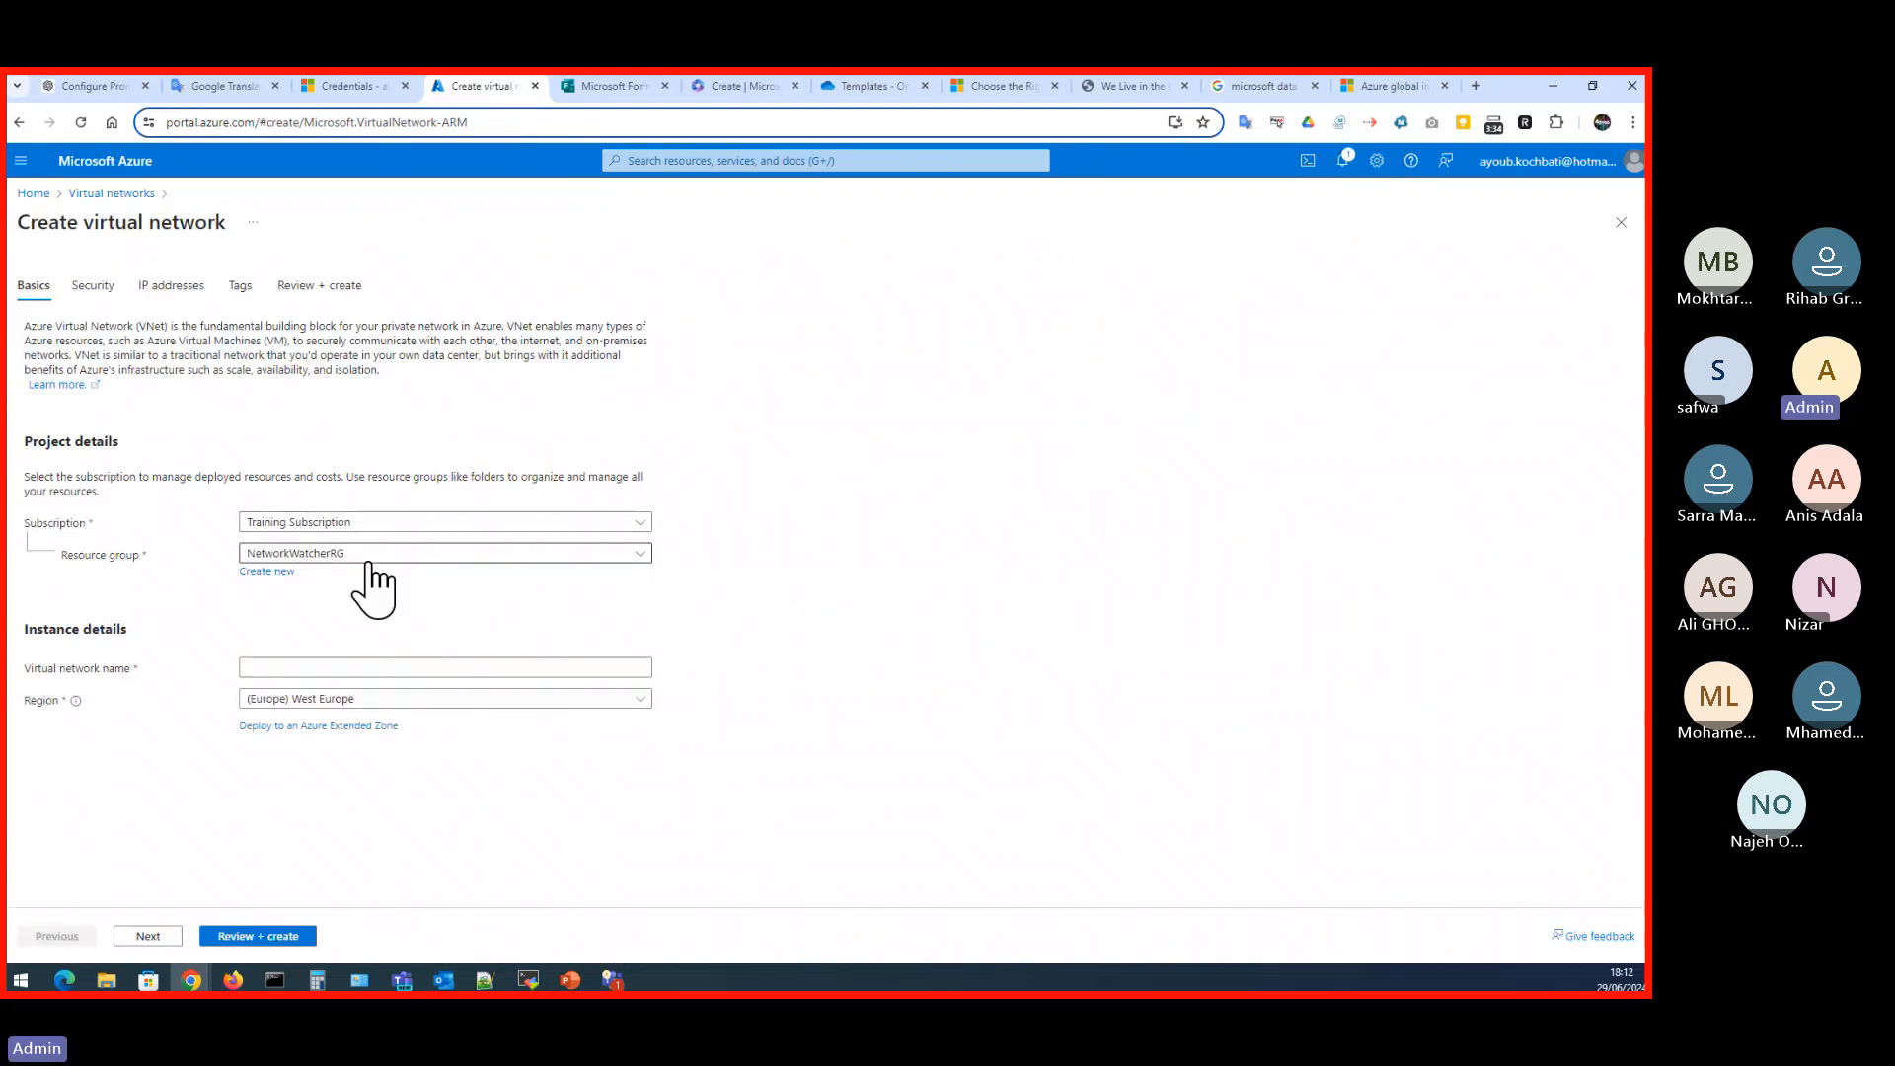
click(370, 557)
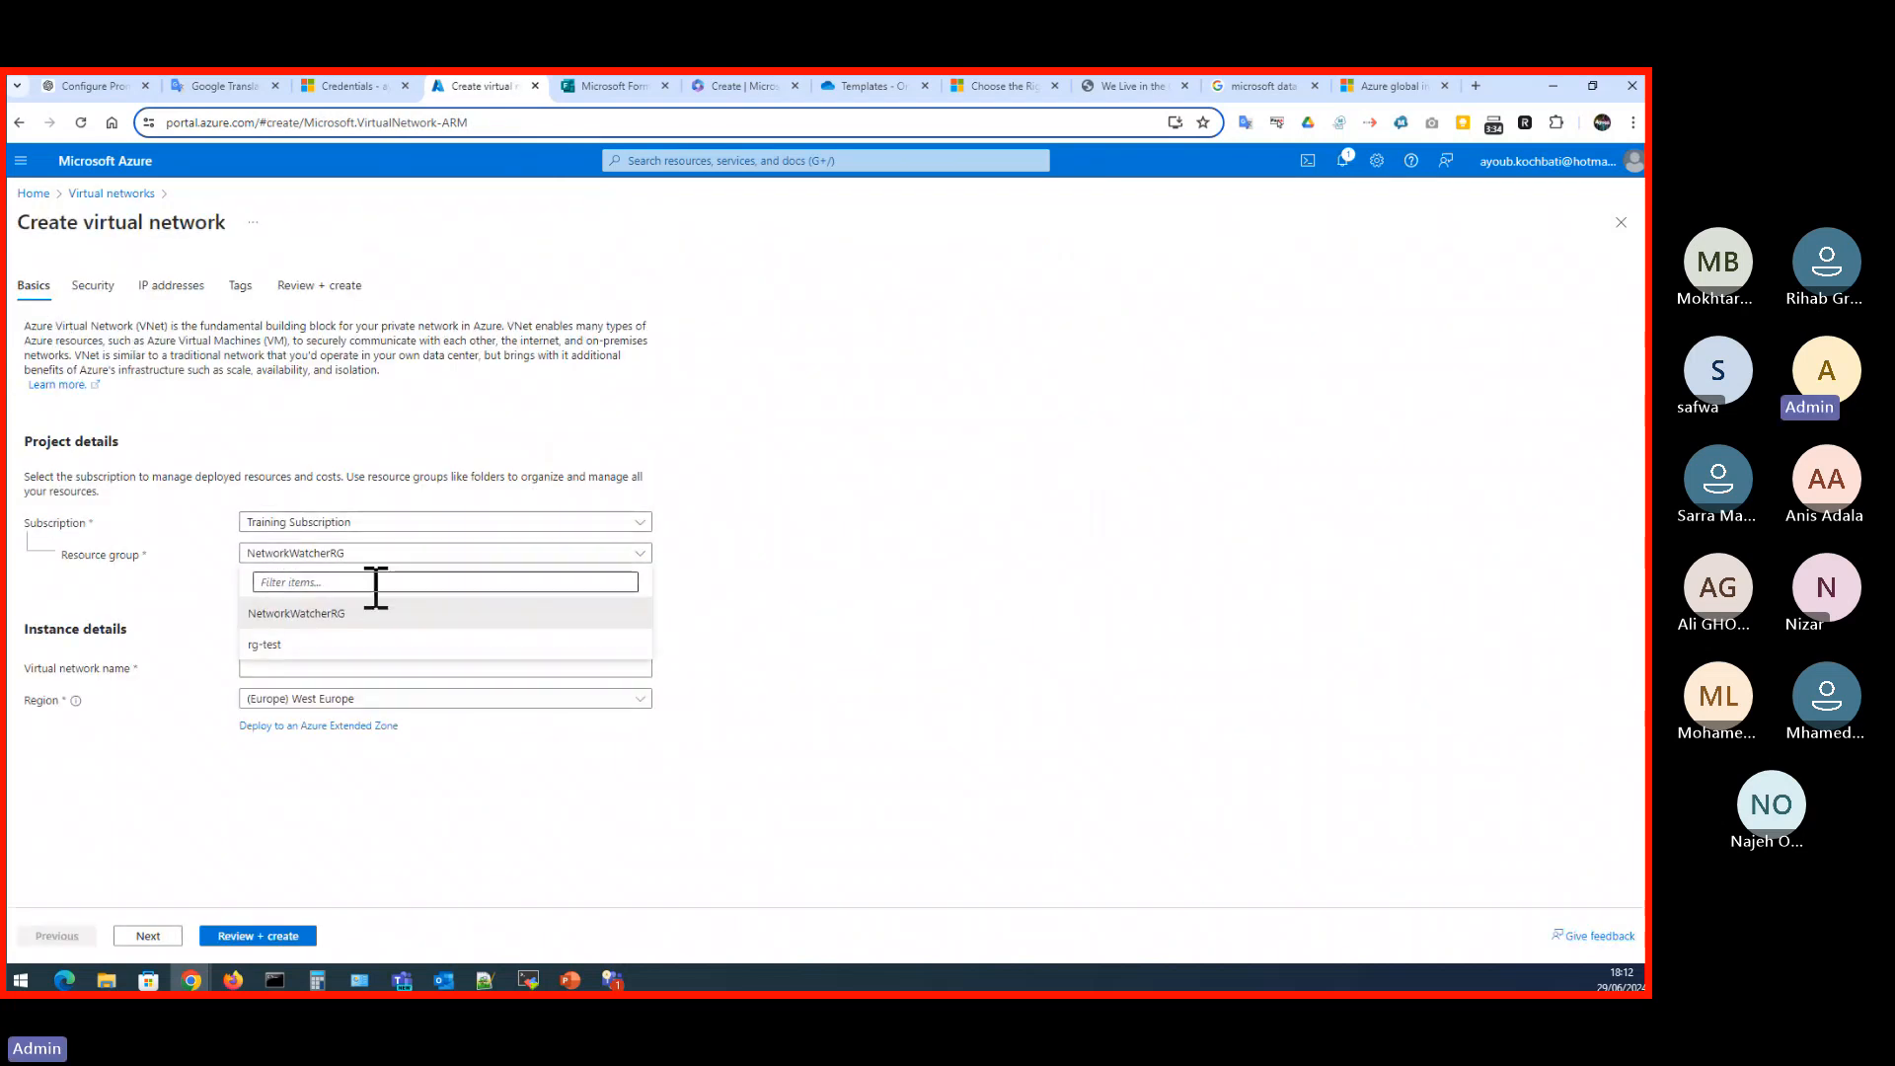
click(349, 644)
click(332, 671)
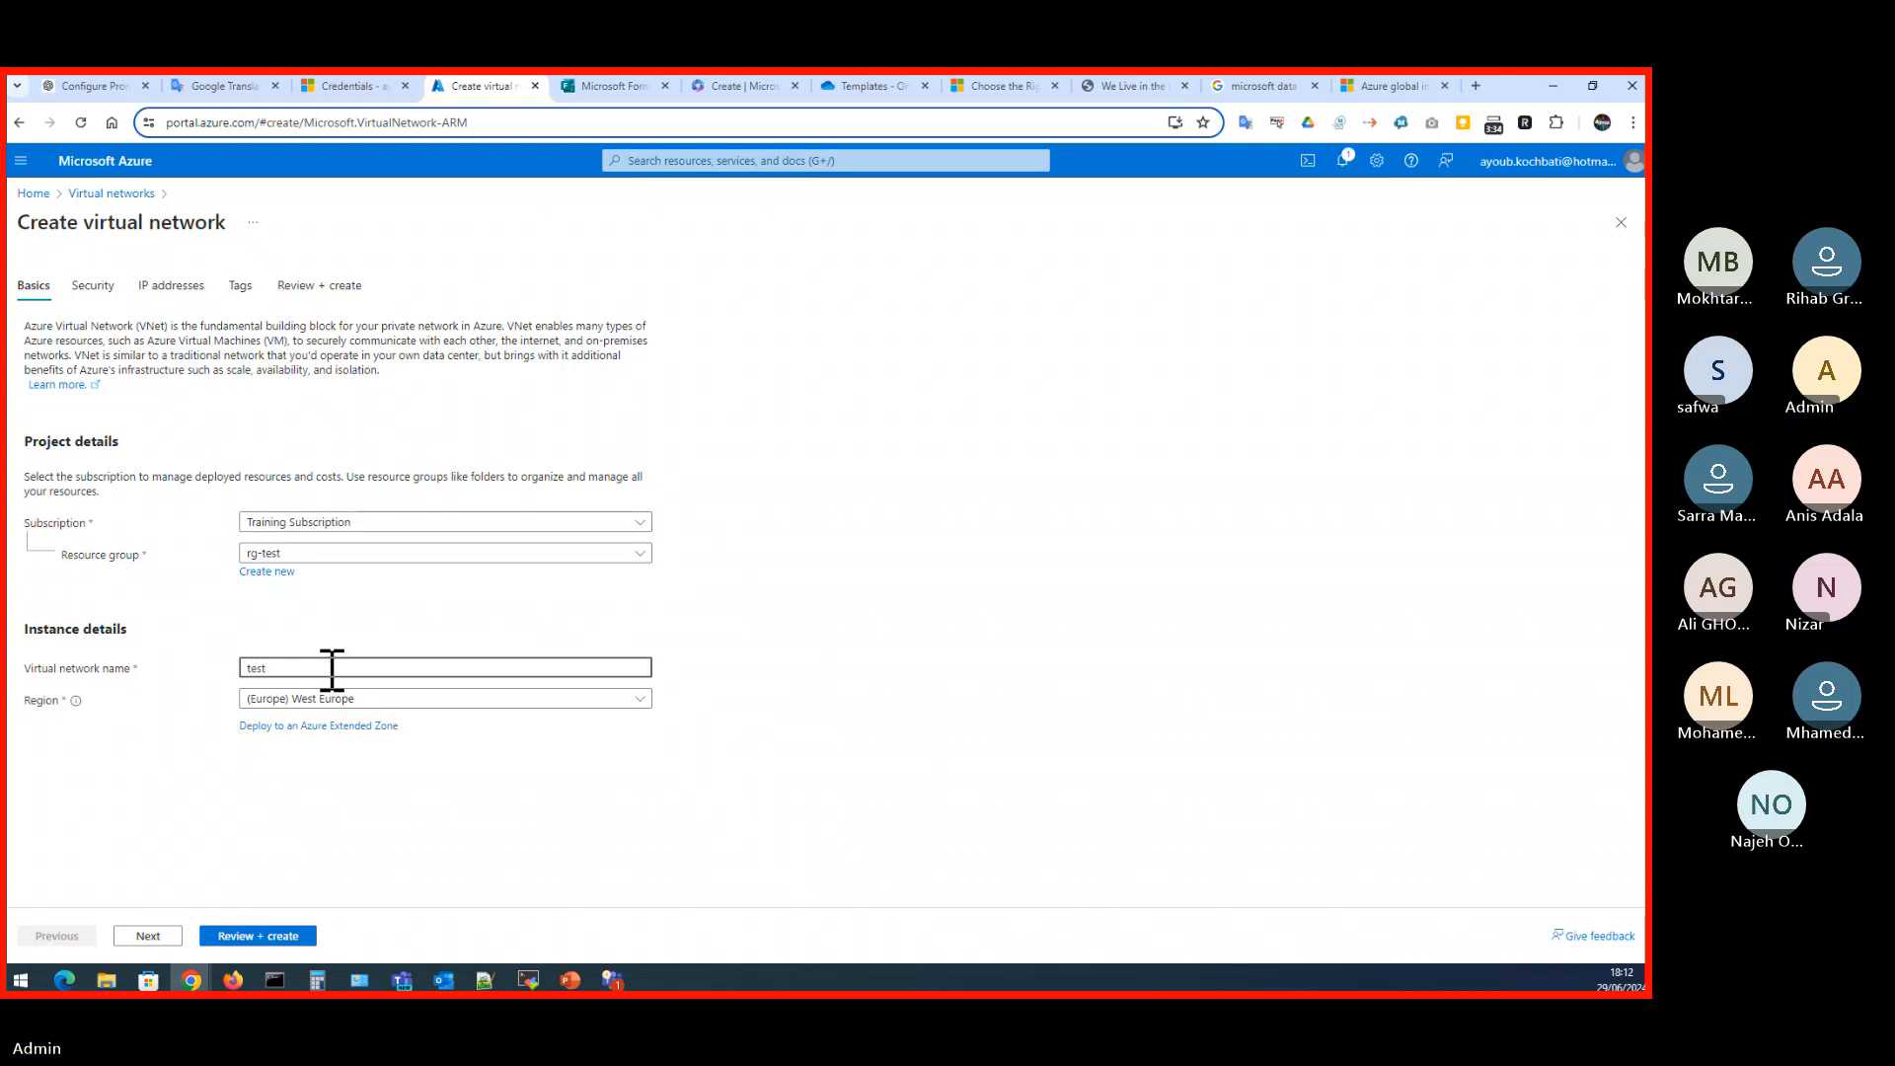
text(test-vnet)
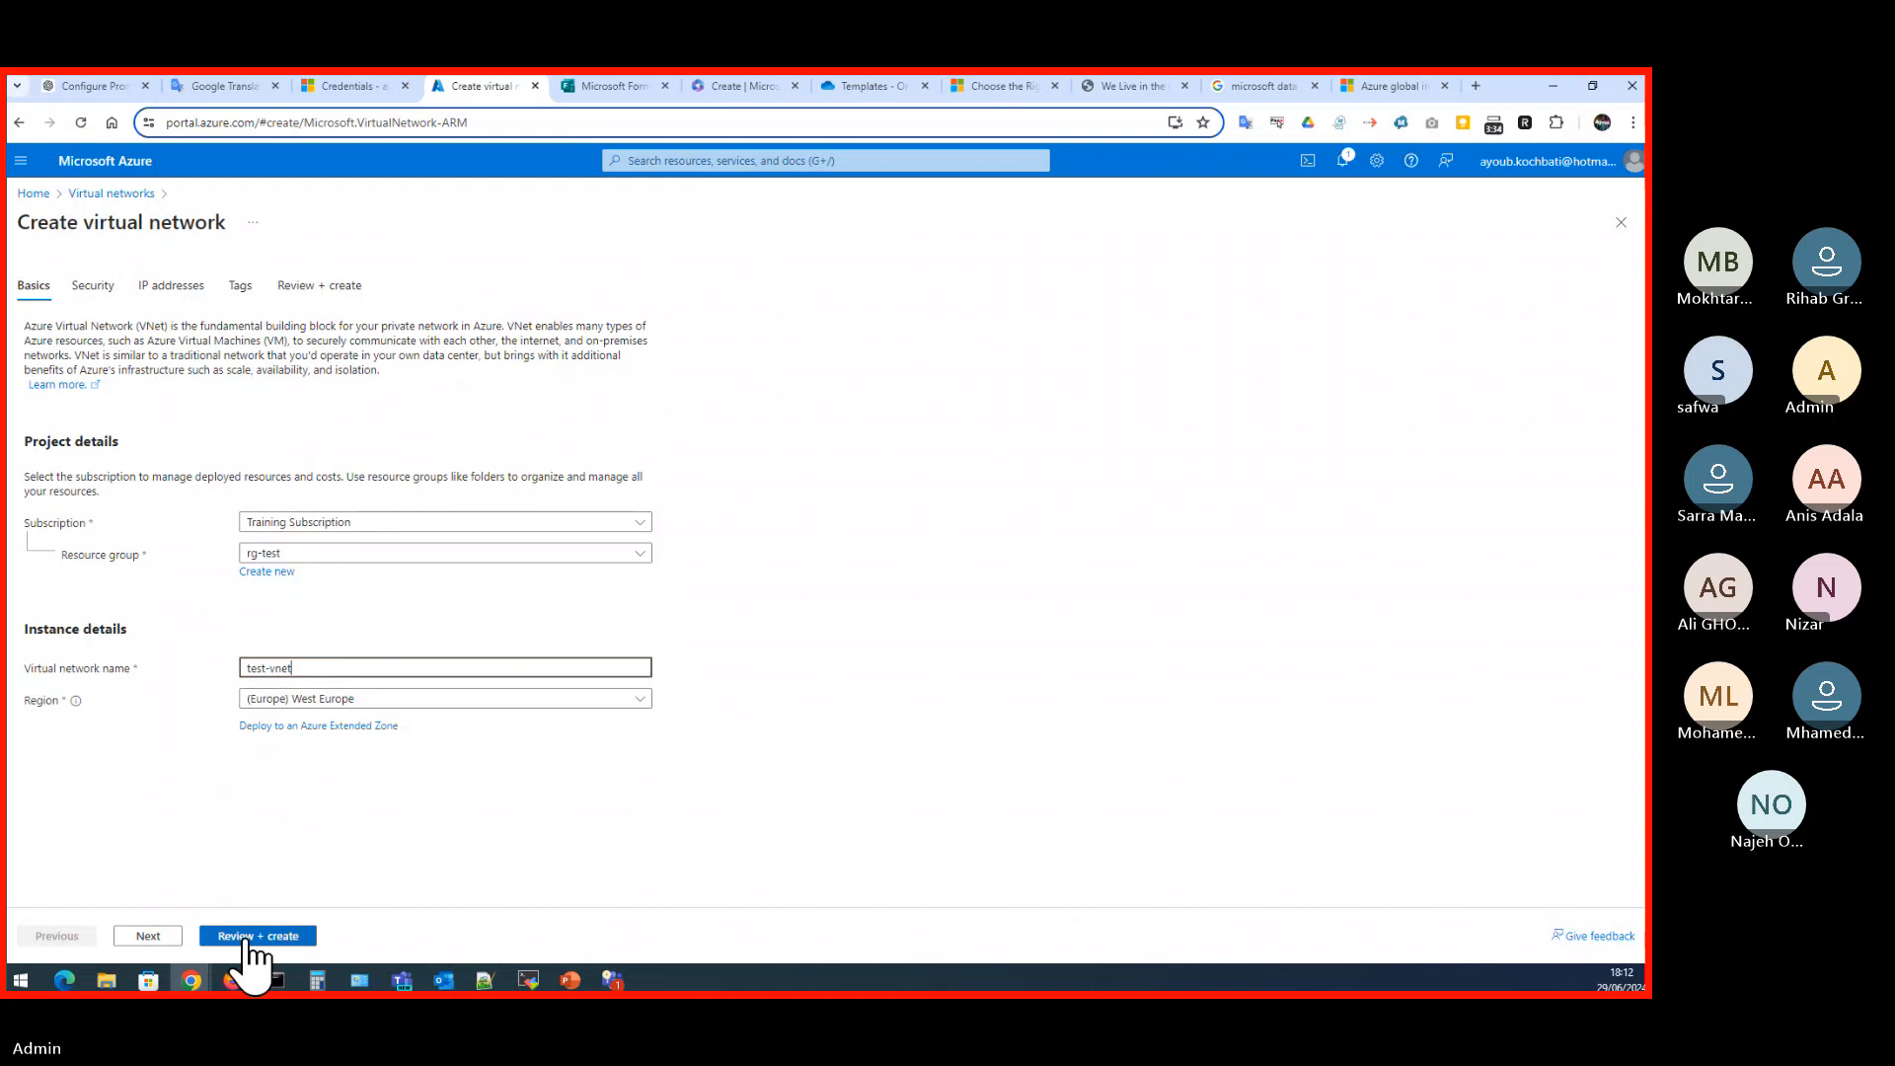
- Examine the default IP address space and subnet of the new virtual network, and abandon its creation for the portal home page
click(246, 937)
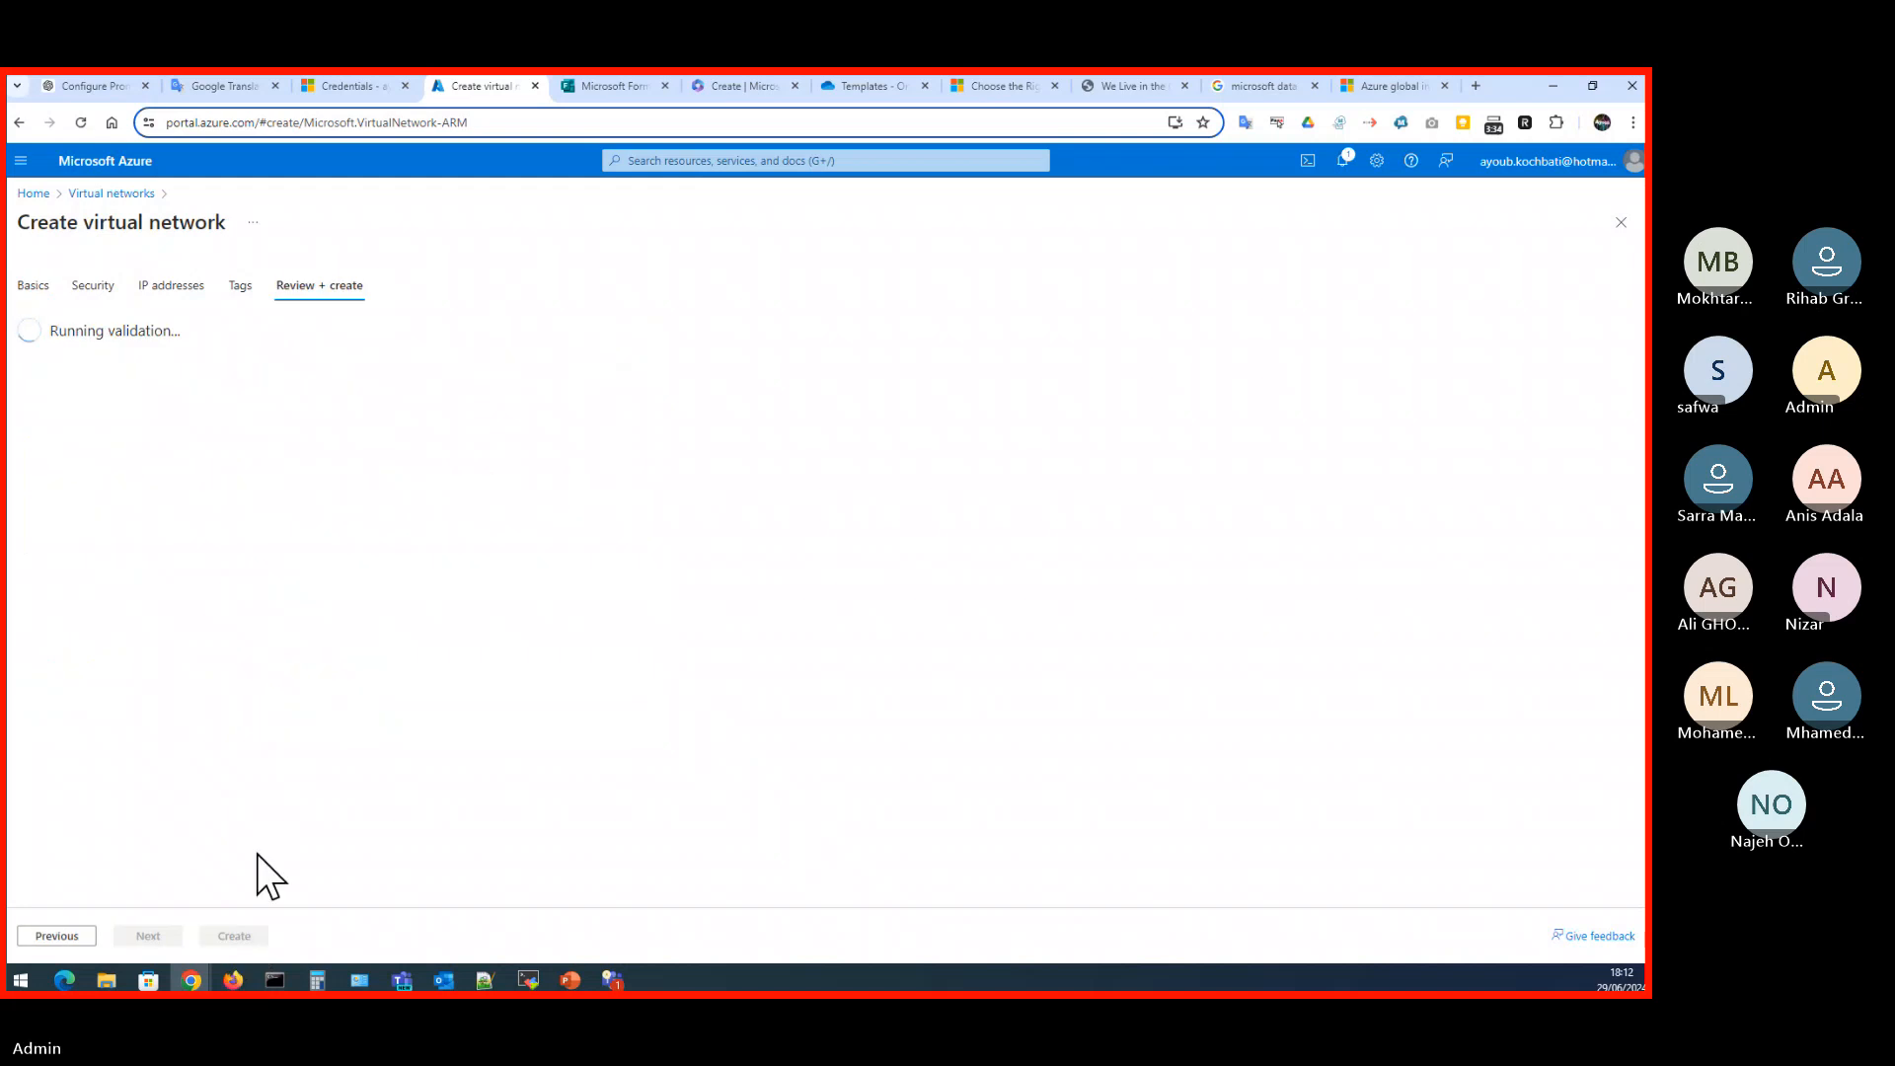
click(91, 288)
click(173, 292)
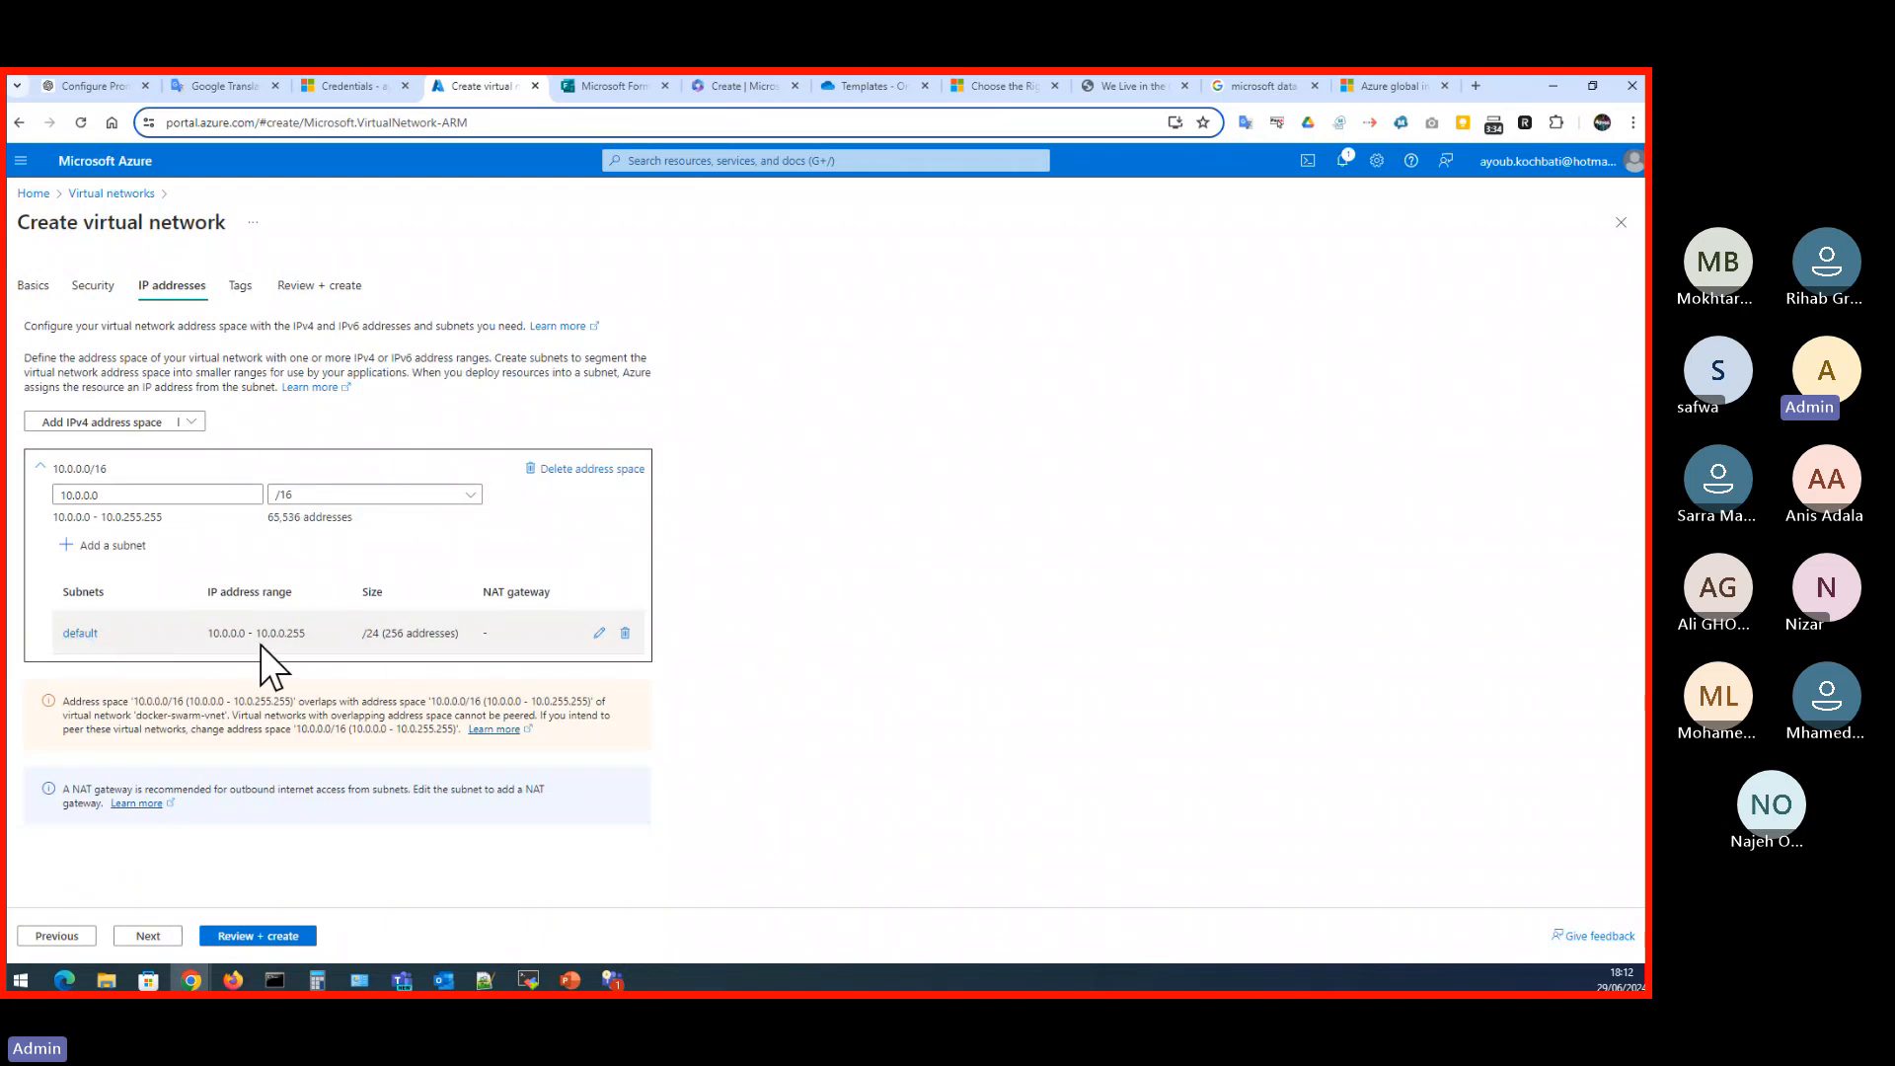
drag(121, 495, 30, 493)
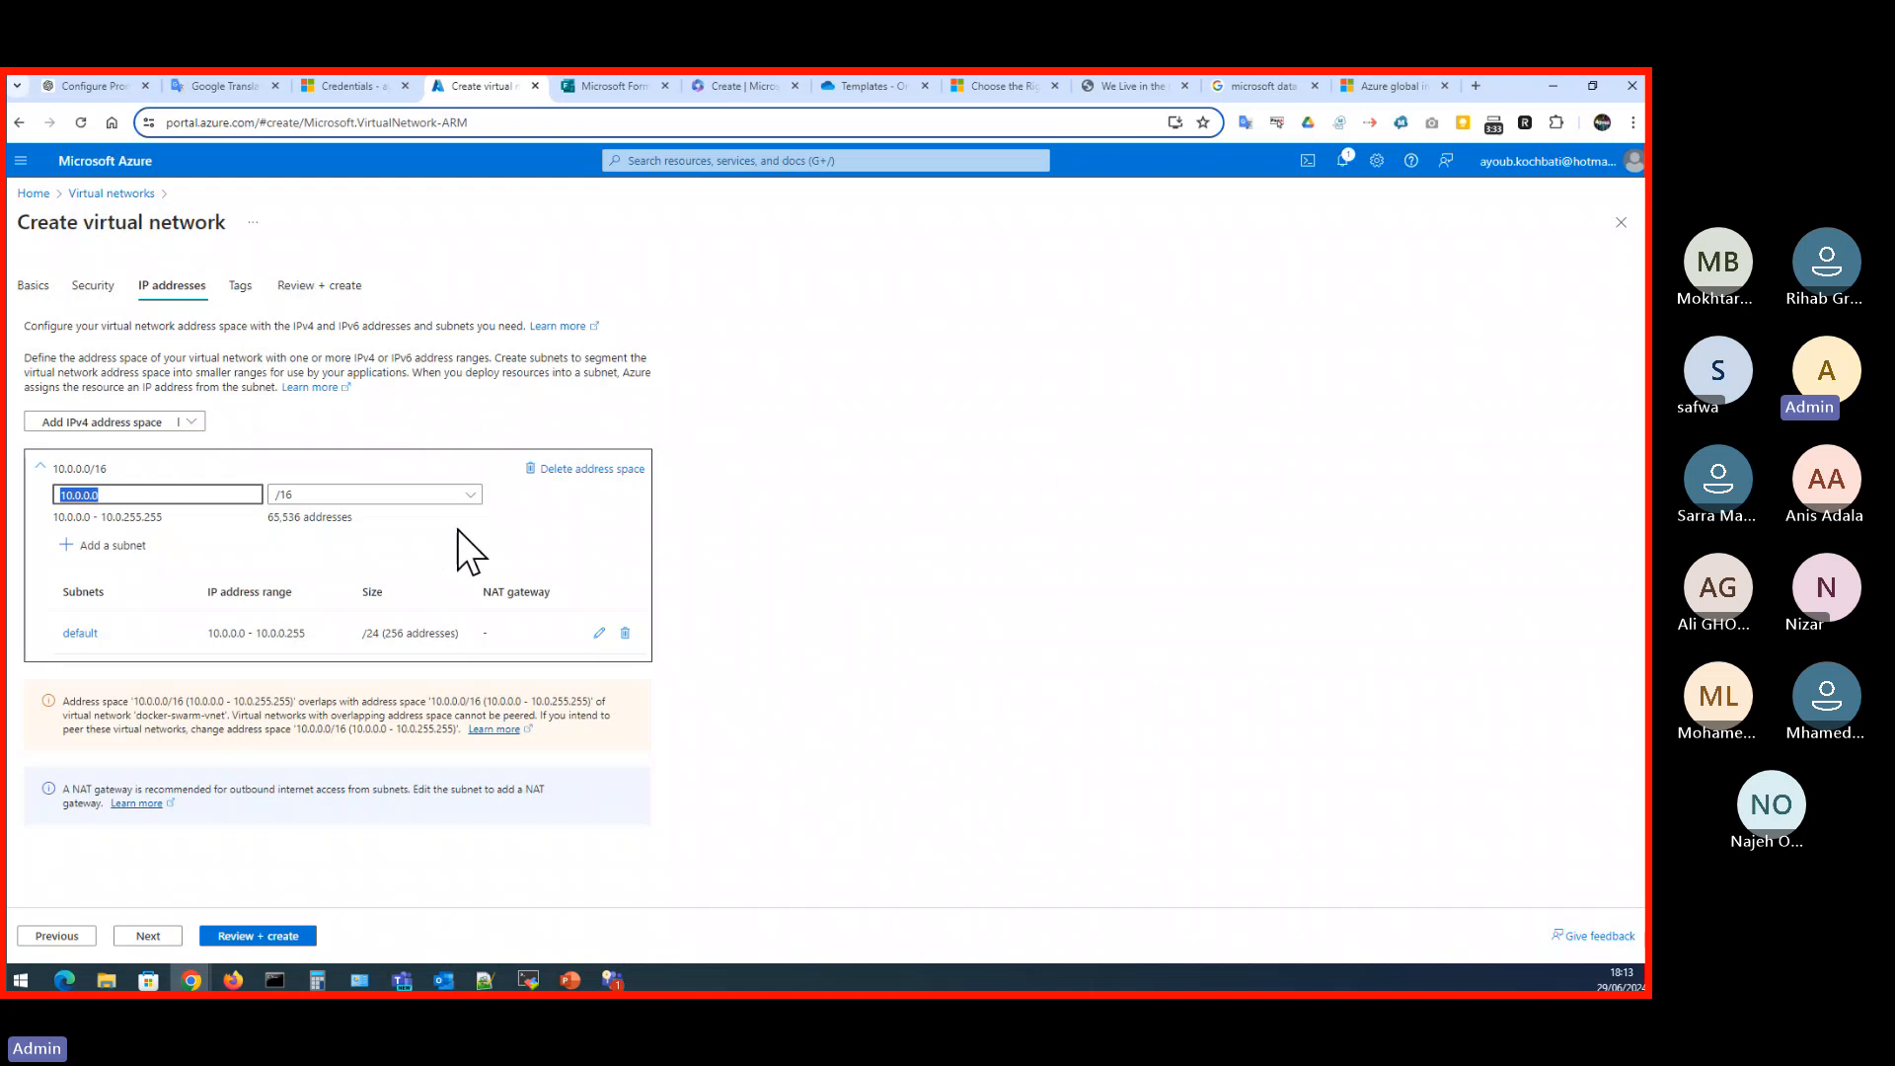
click(33, 288)
click(122, 194)
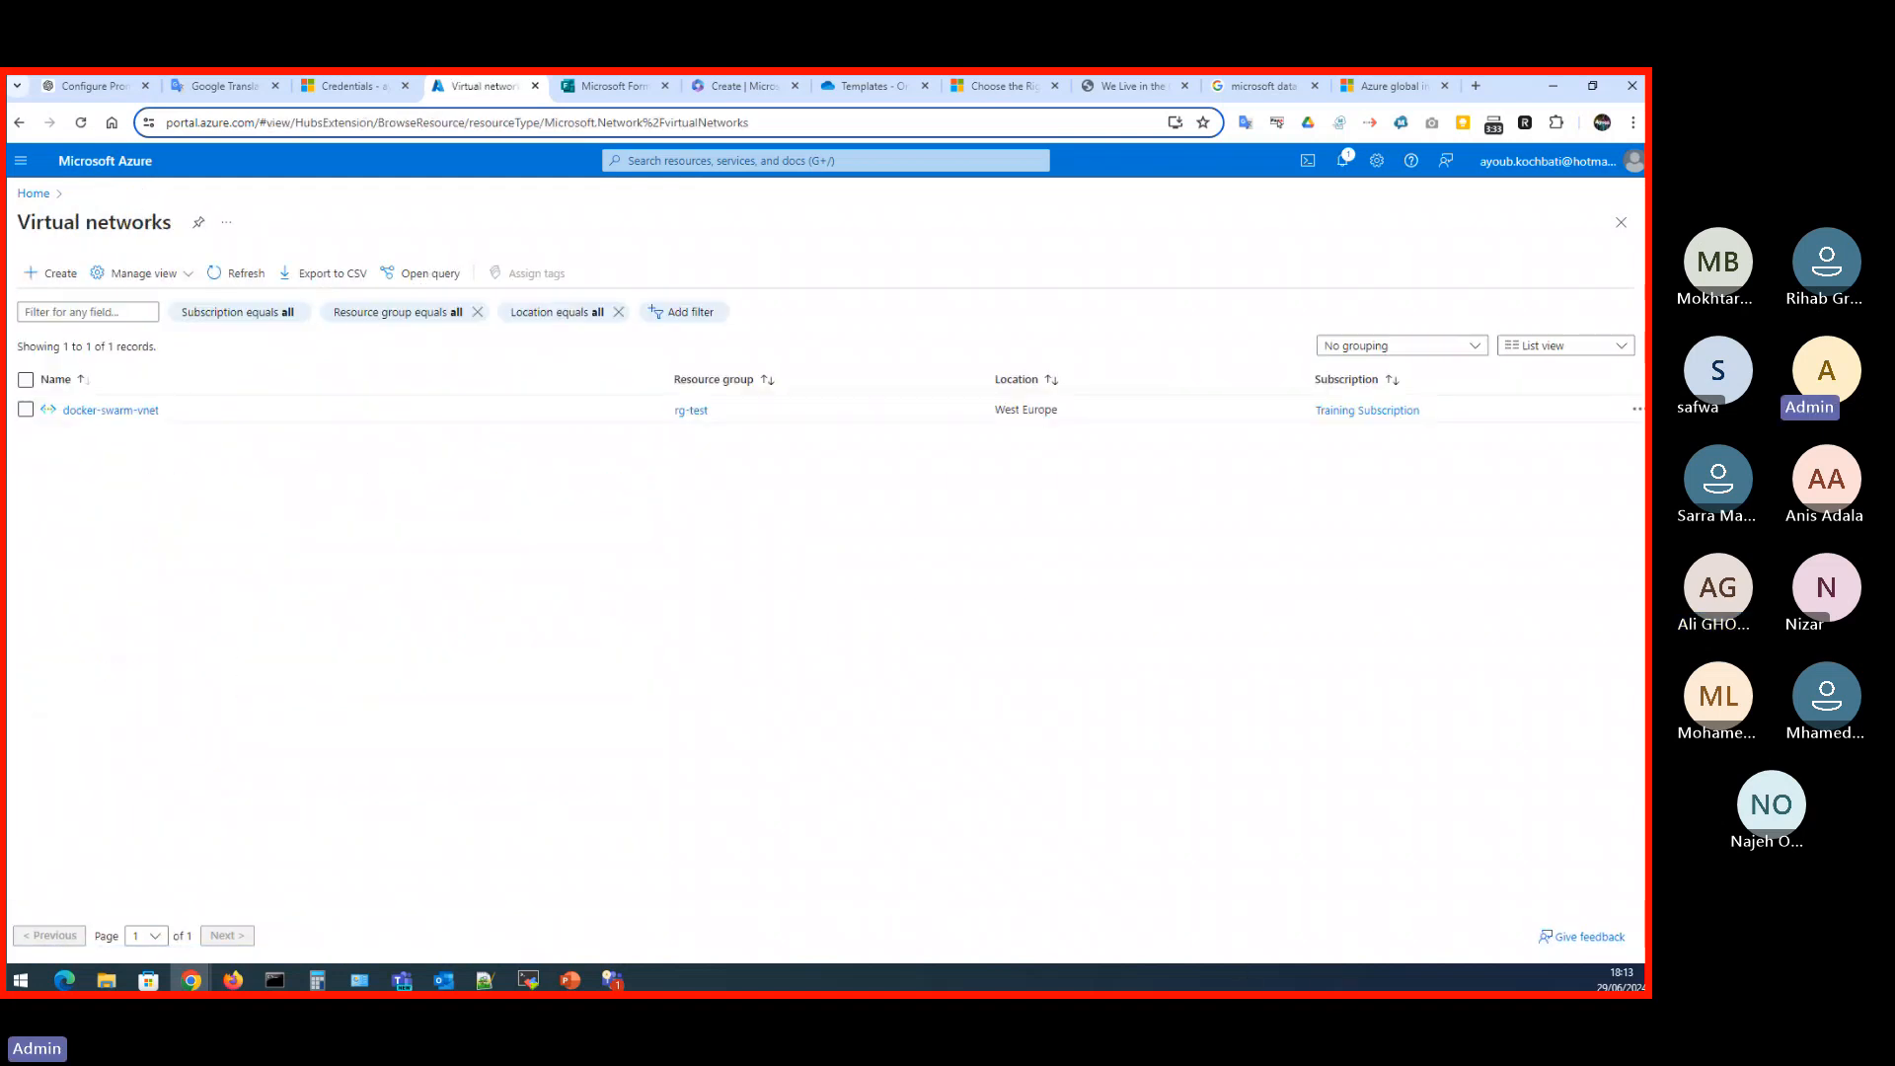
click(32, 195)
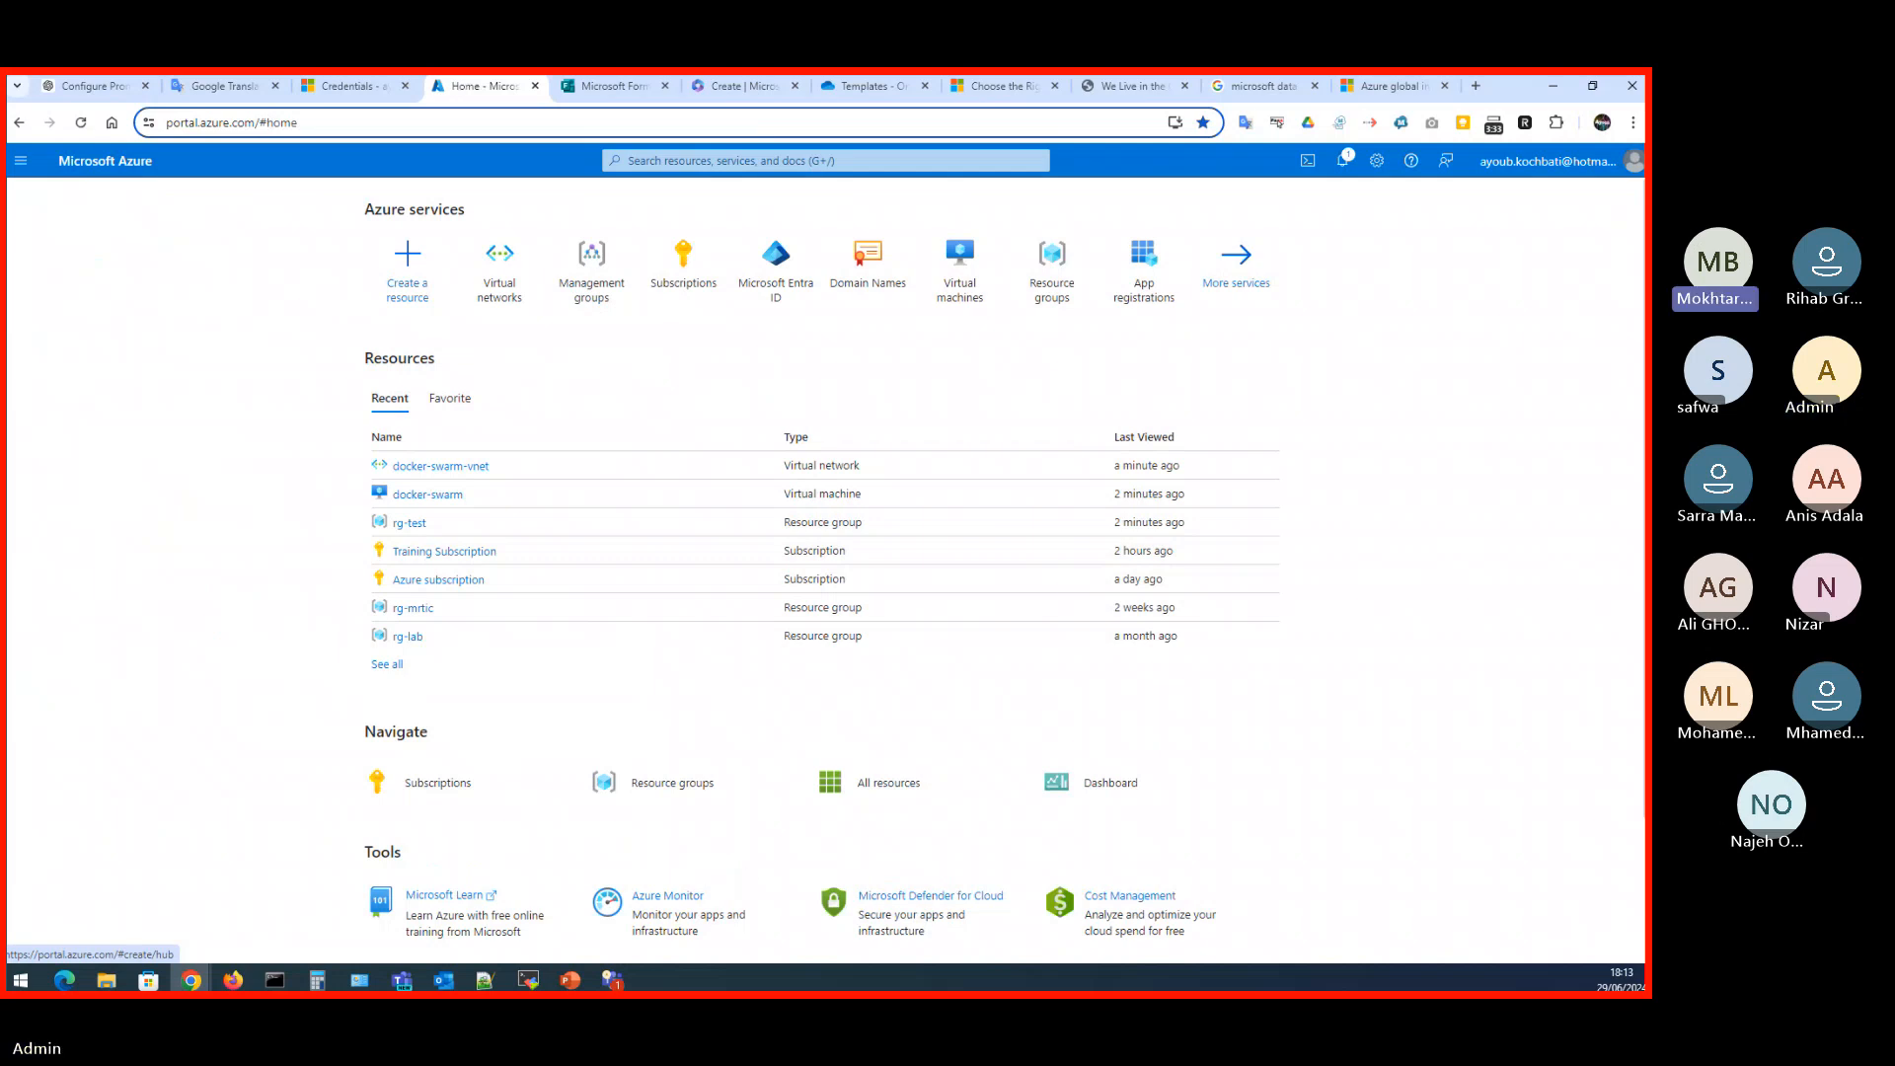
key(alt+Tab)
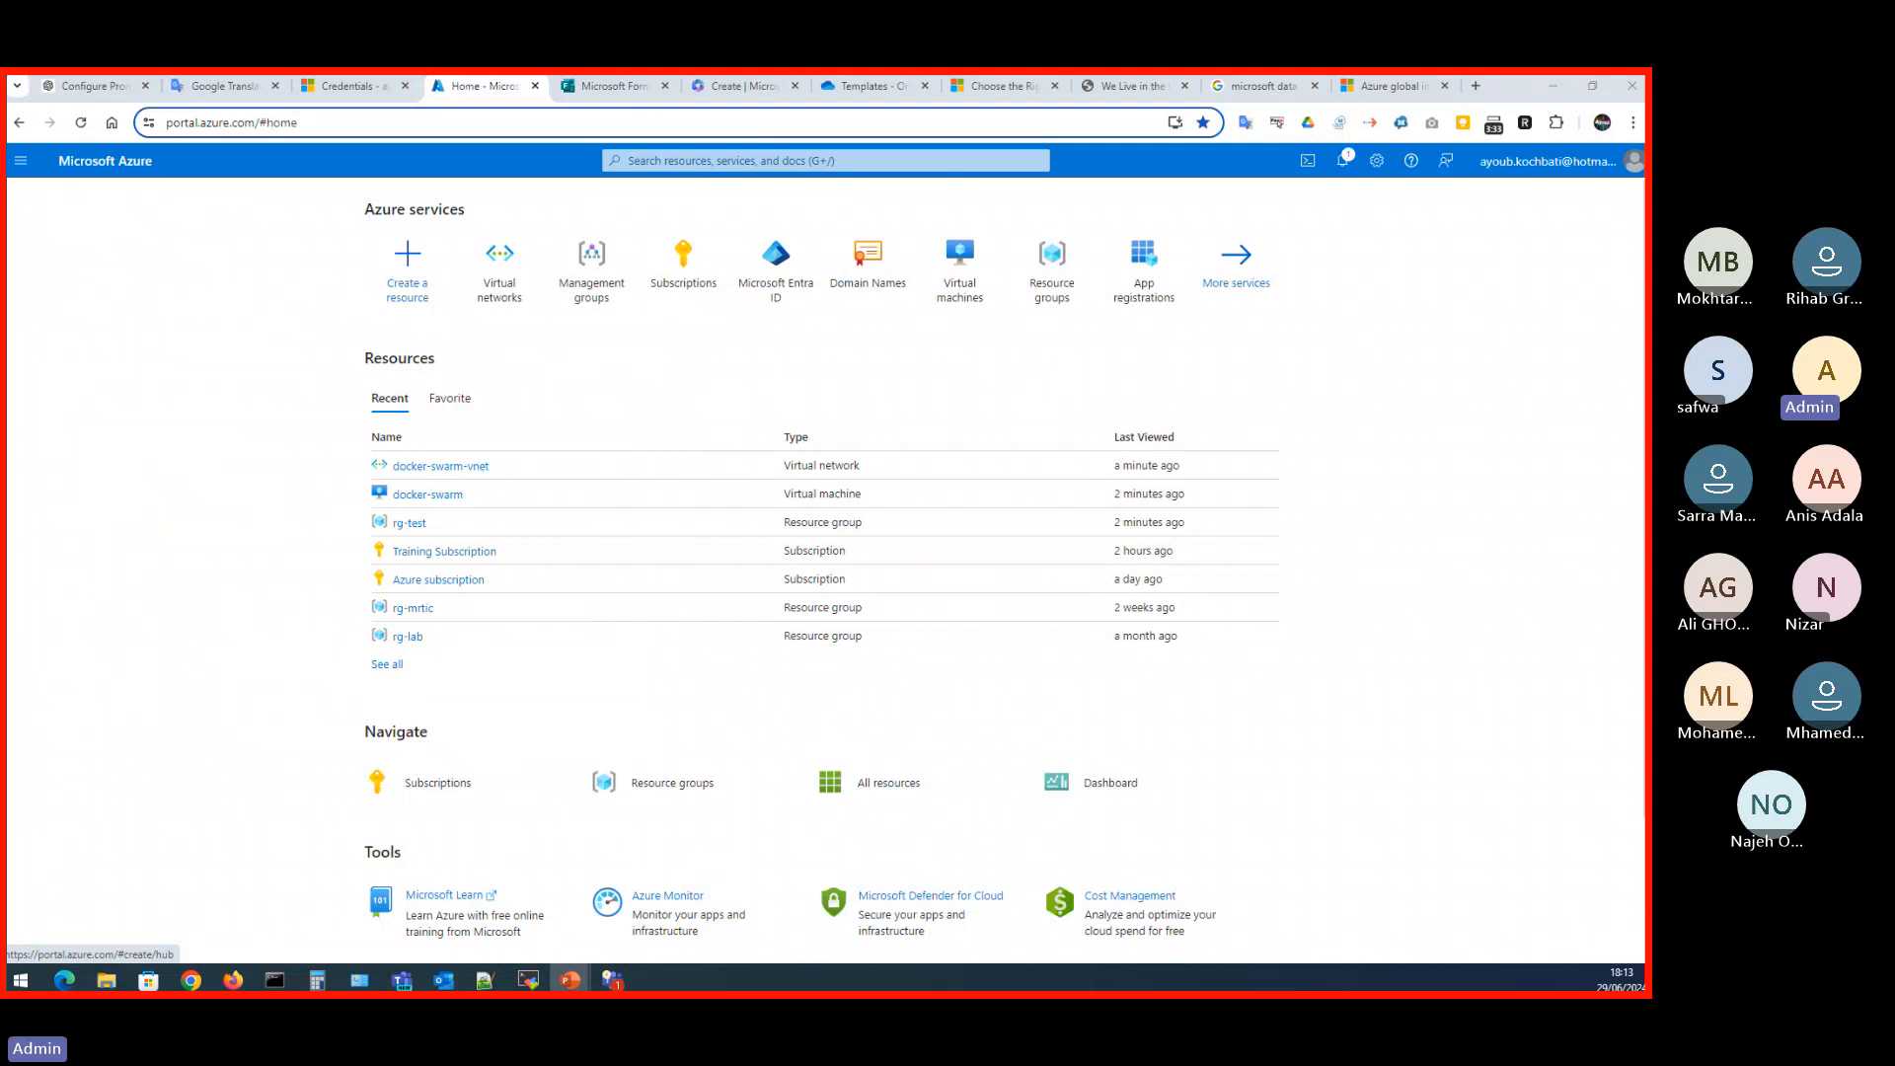
key(alt+Tab)
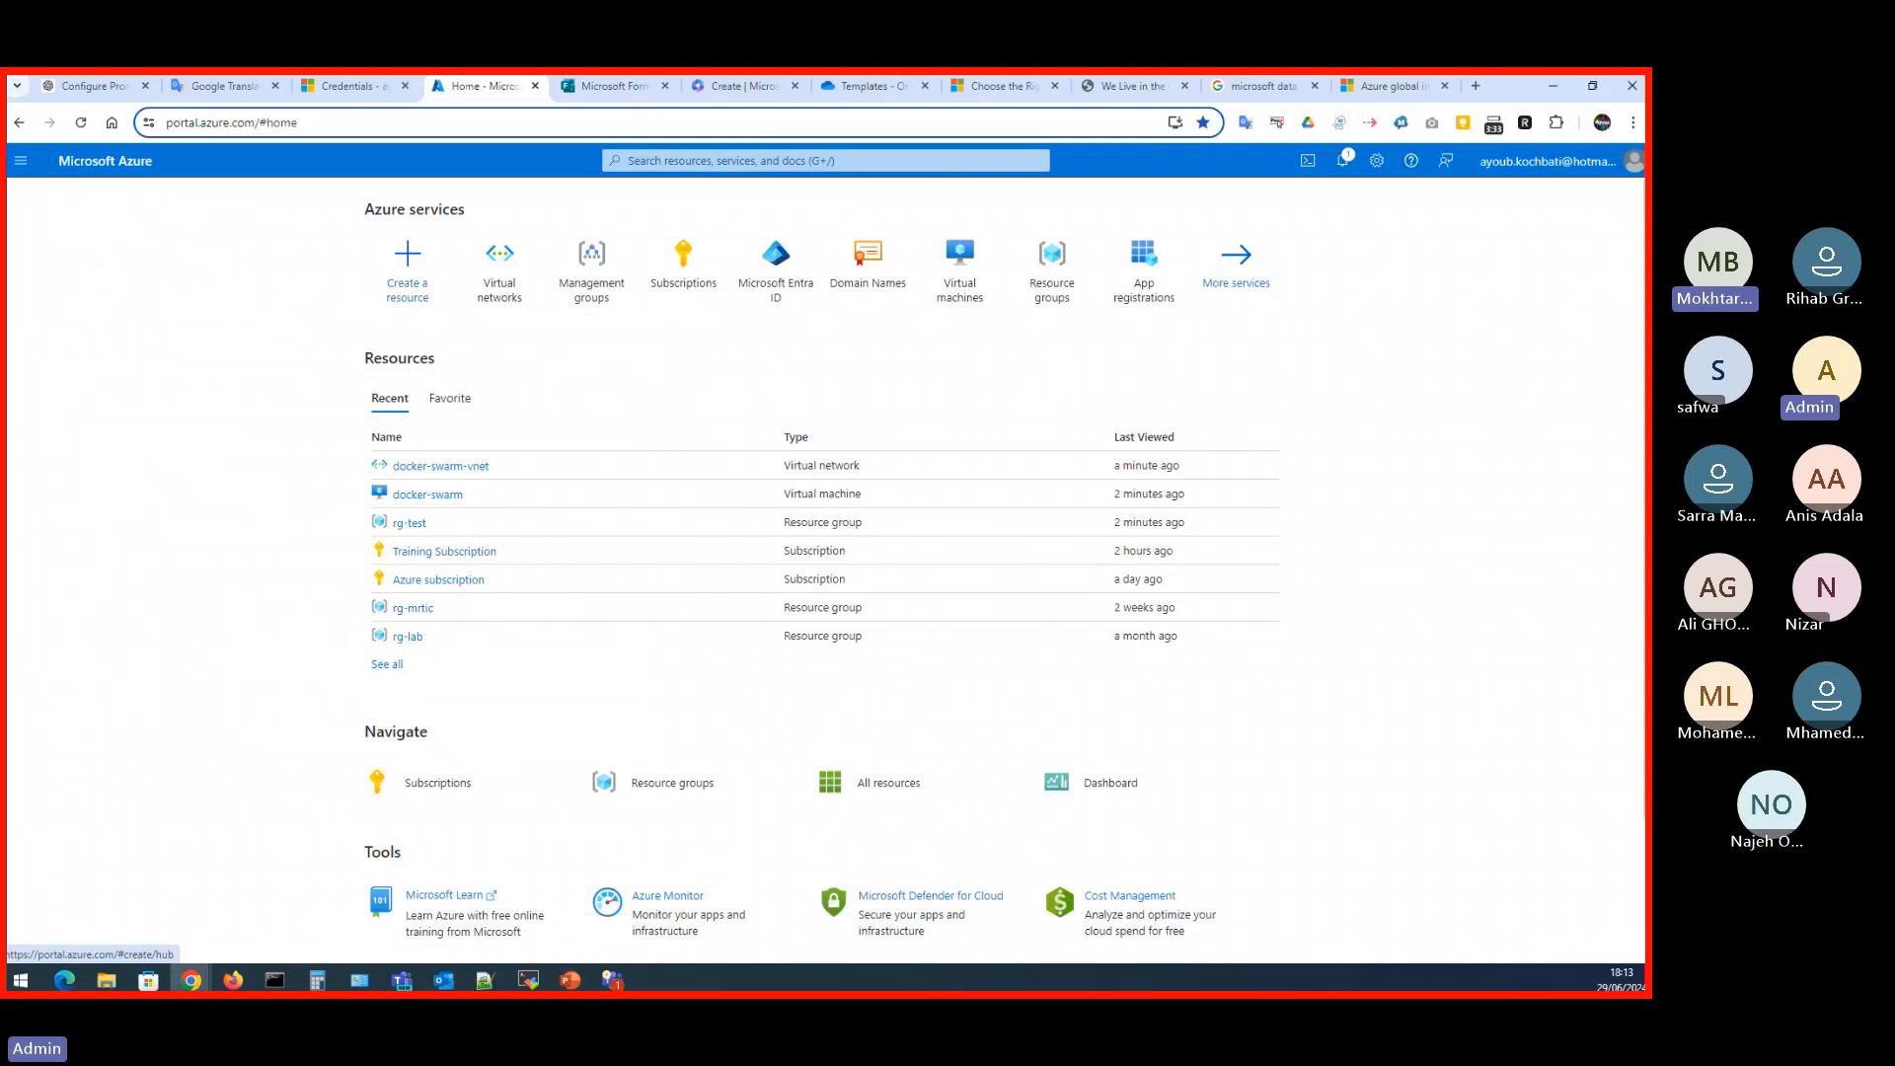
key(alt+Tab)
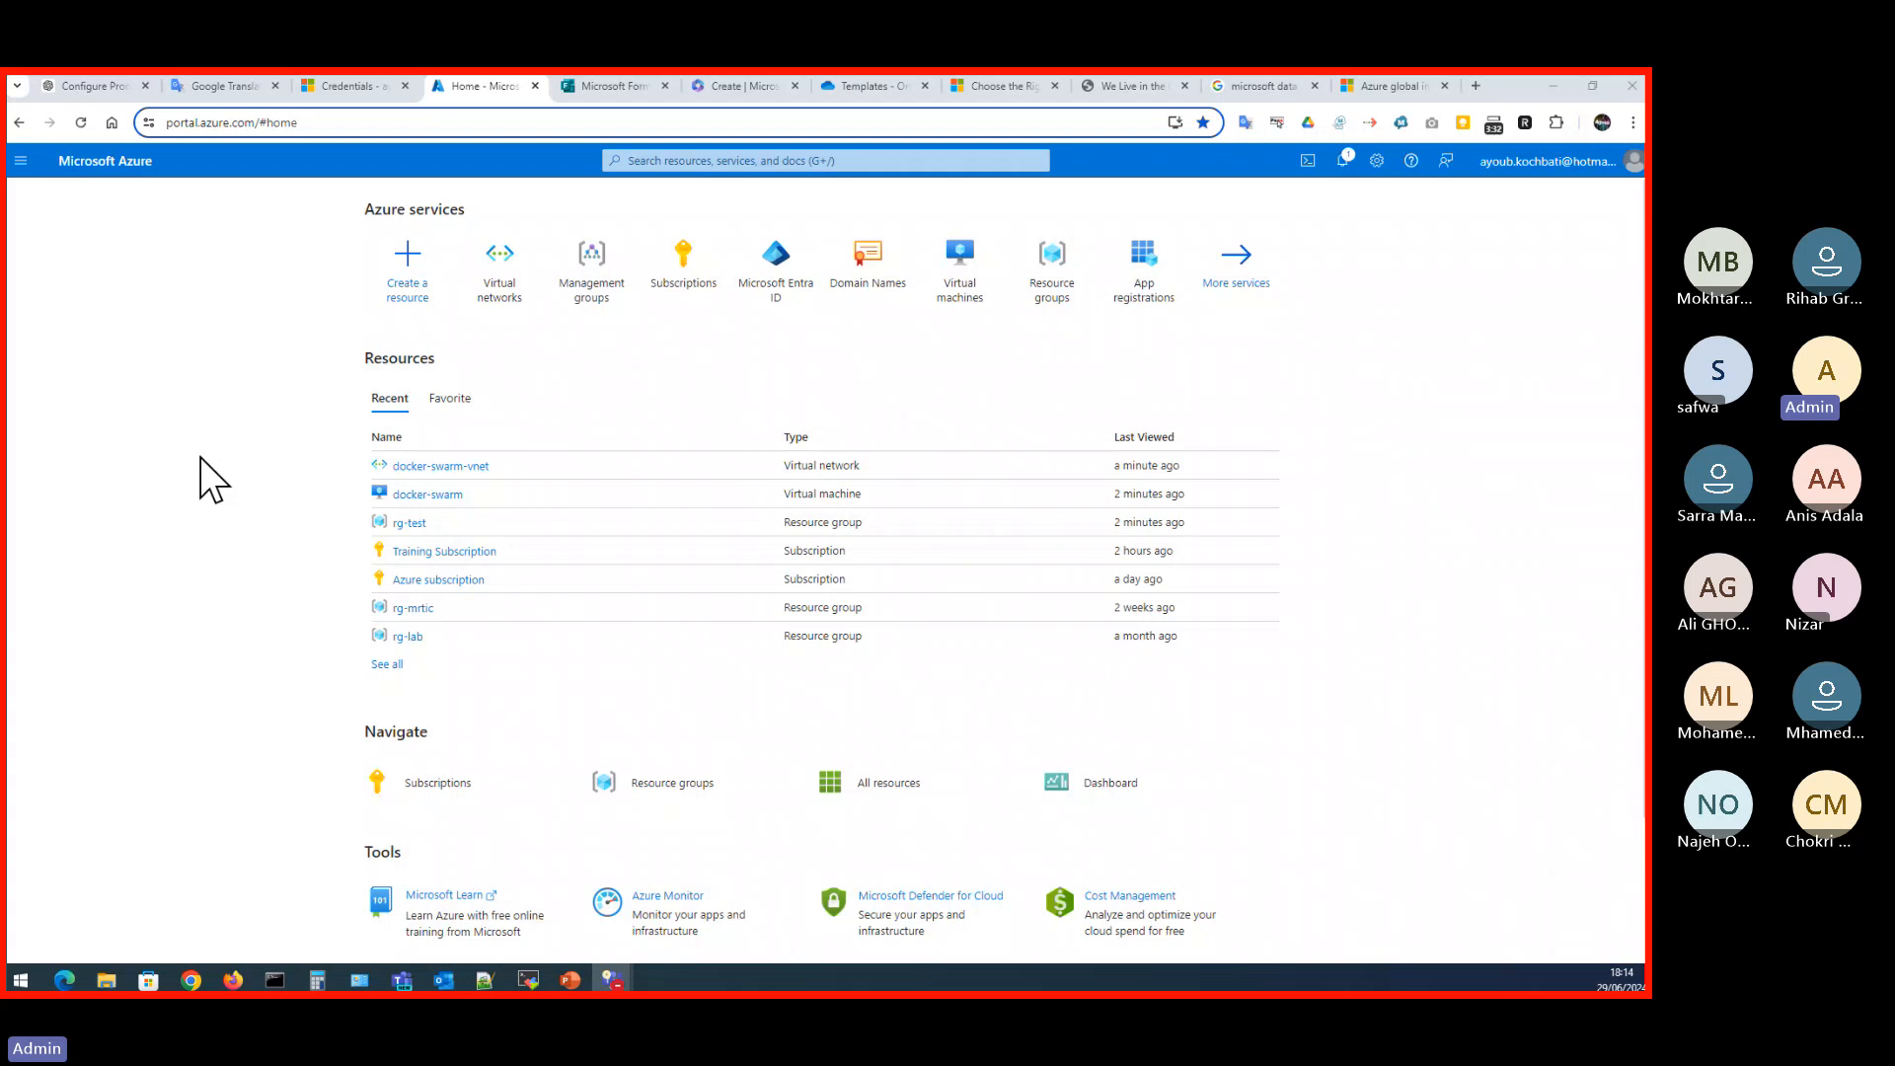
click(725, 161)
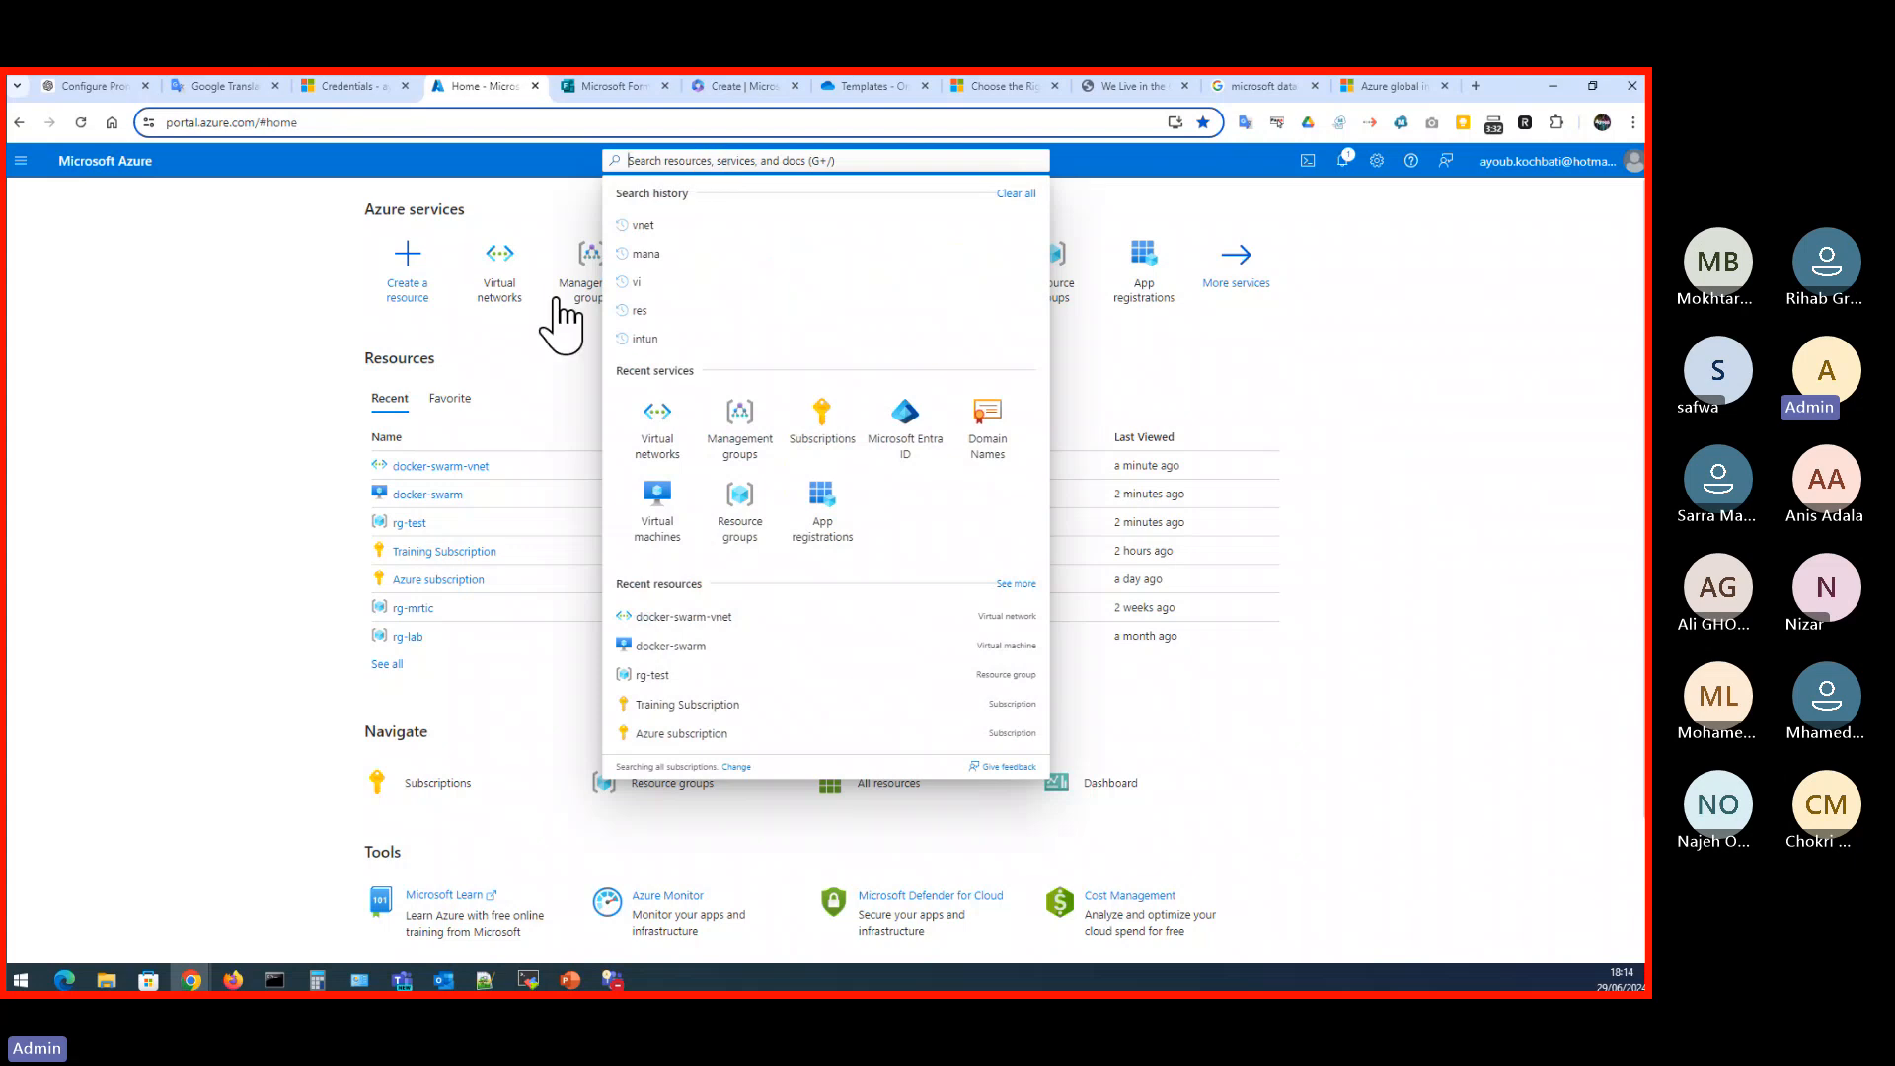
click(204, 637)
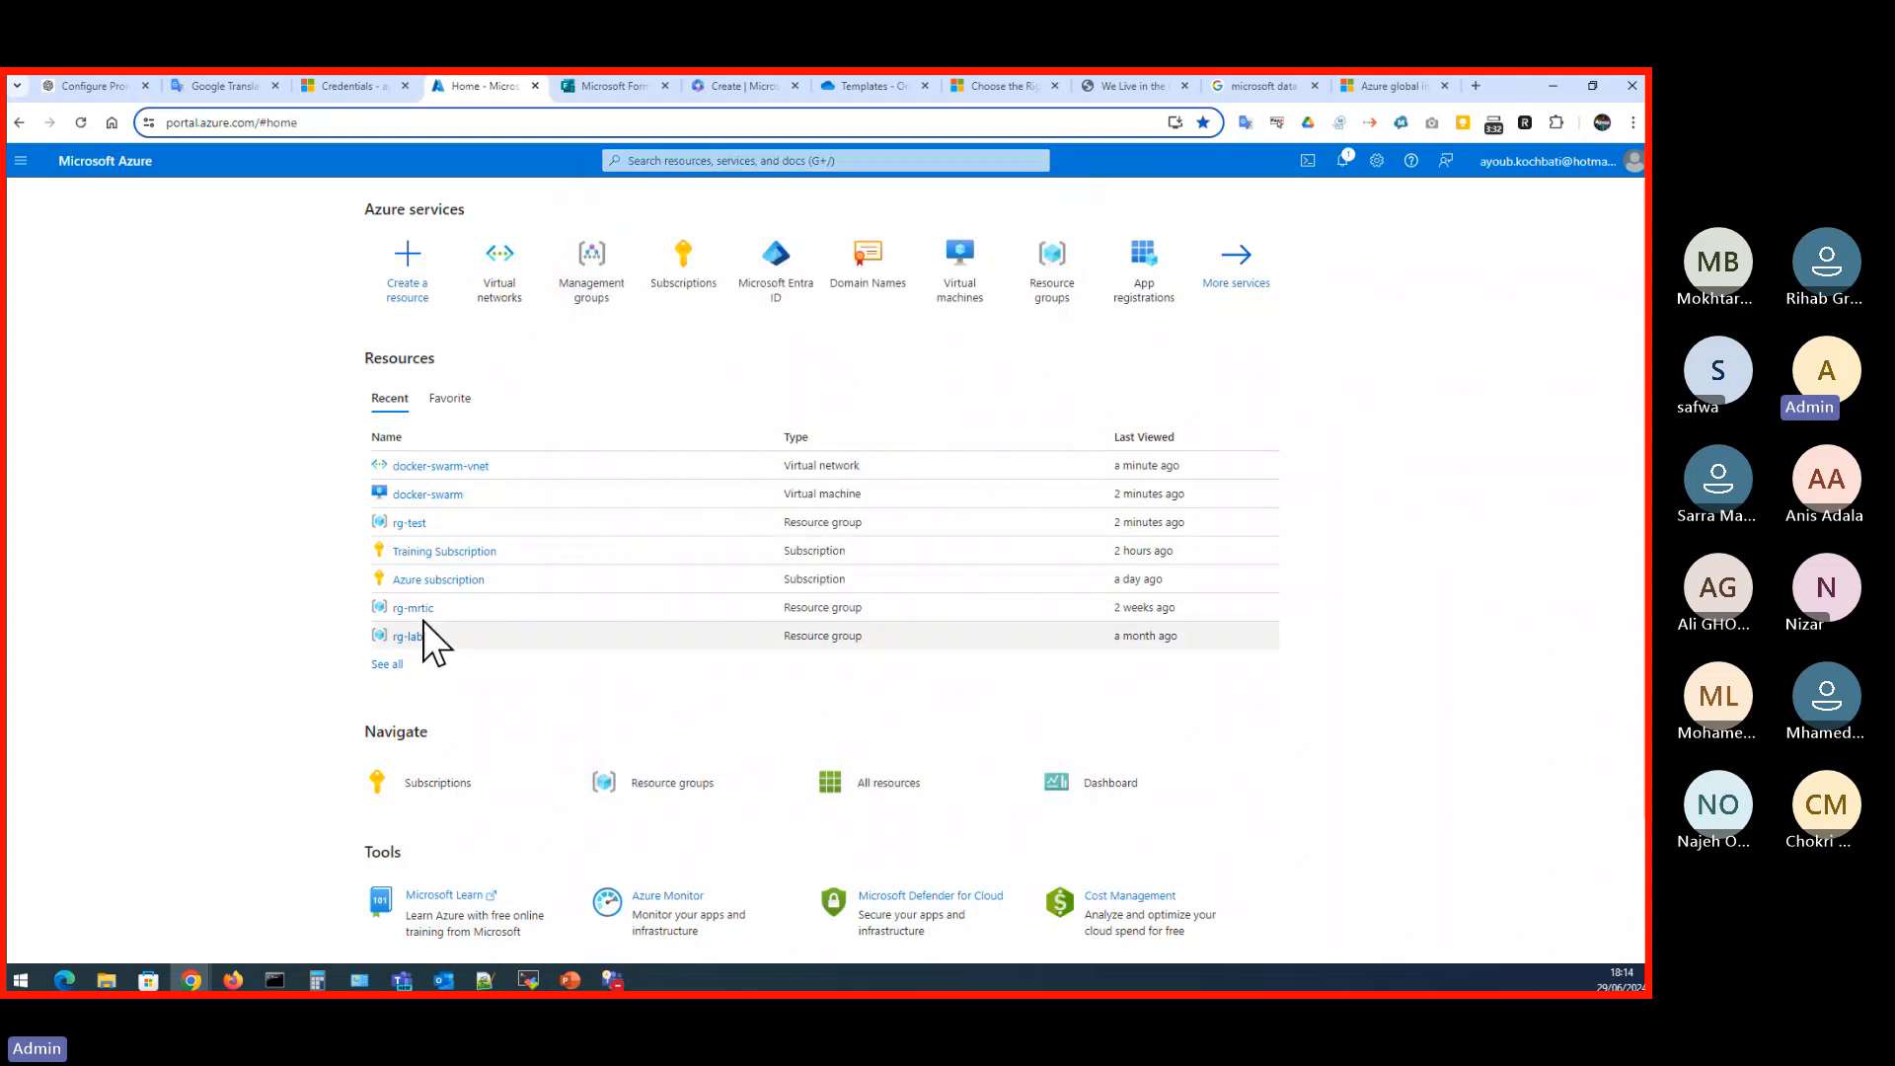
- Open the docker-swarm virtual machine's overview from the recent resources and look at its connection options
click(426, 493)
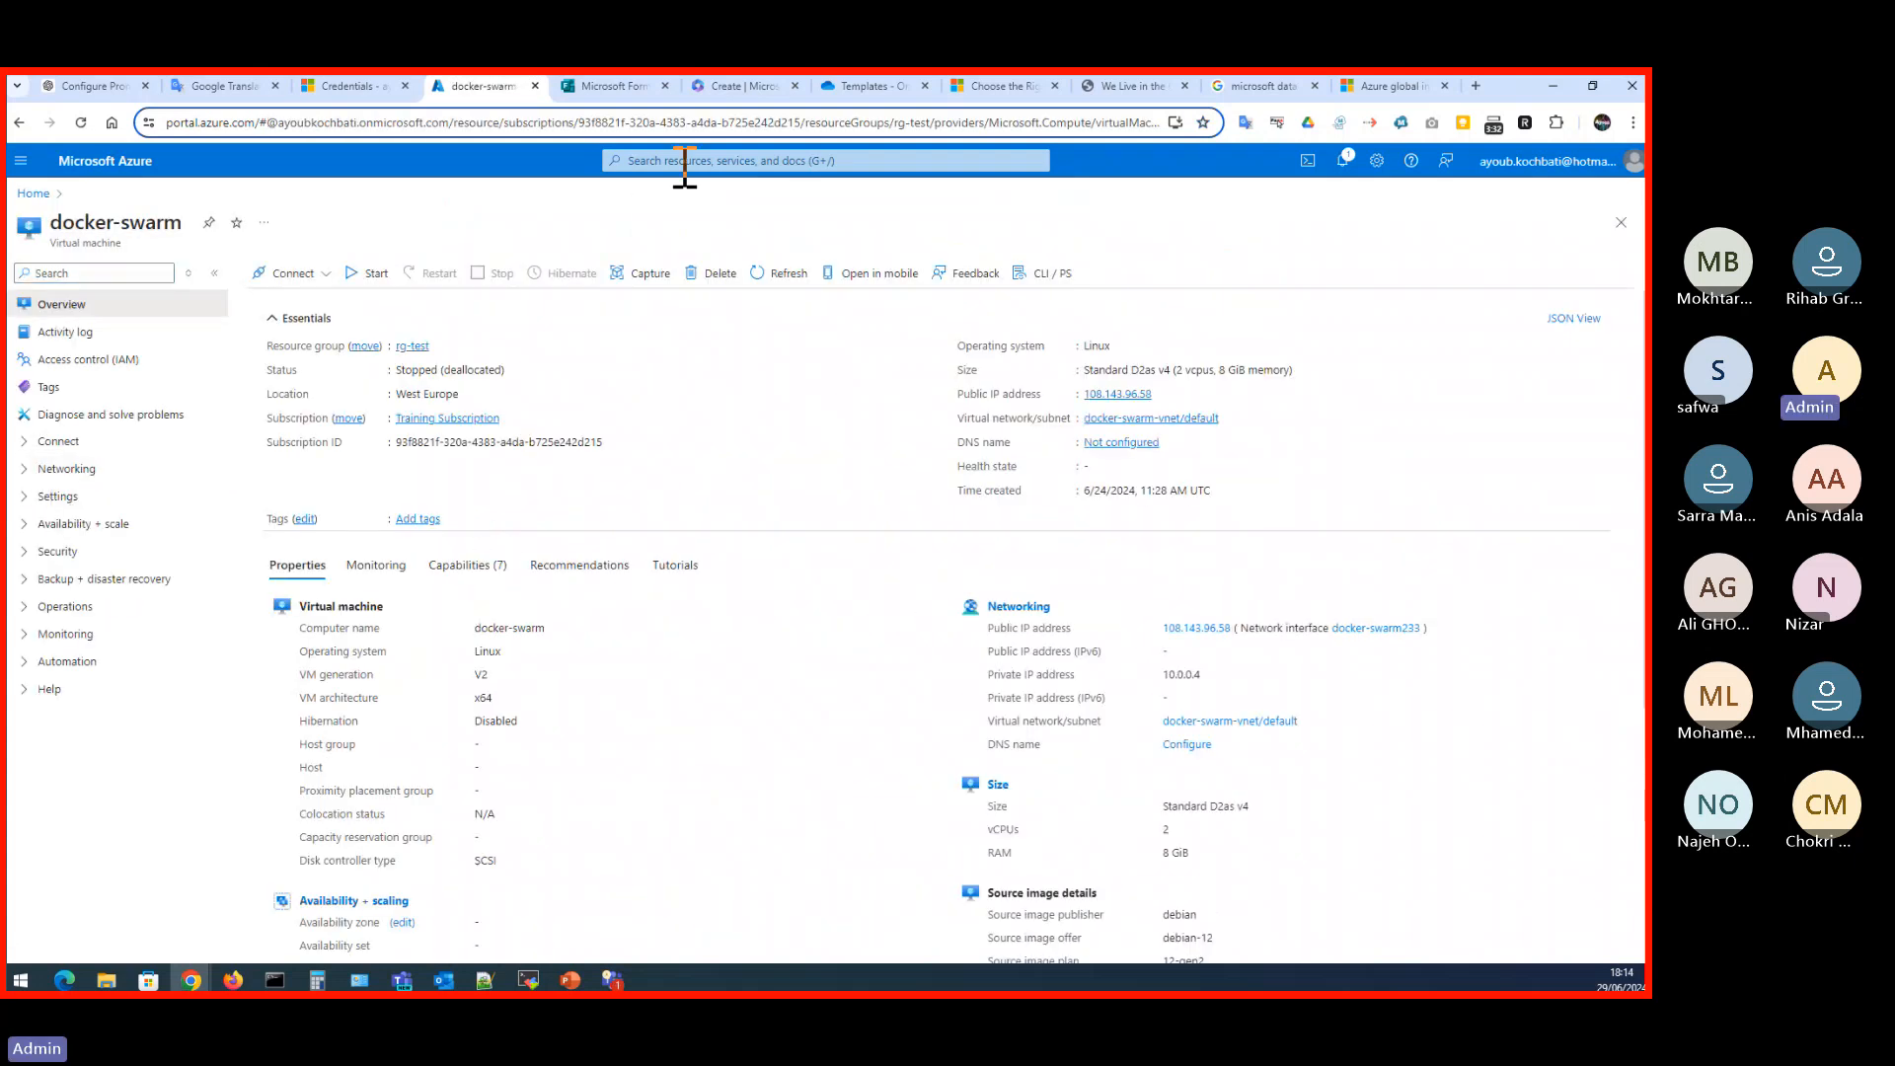
click(39, 442)
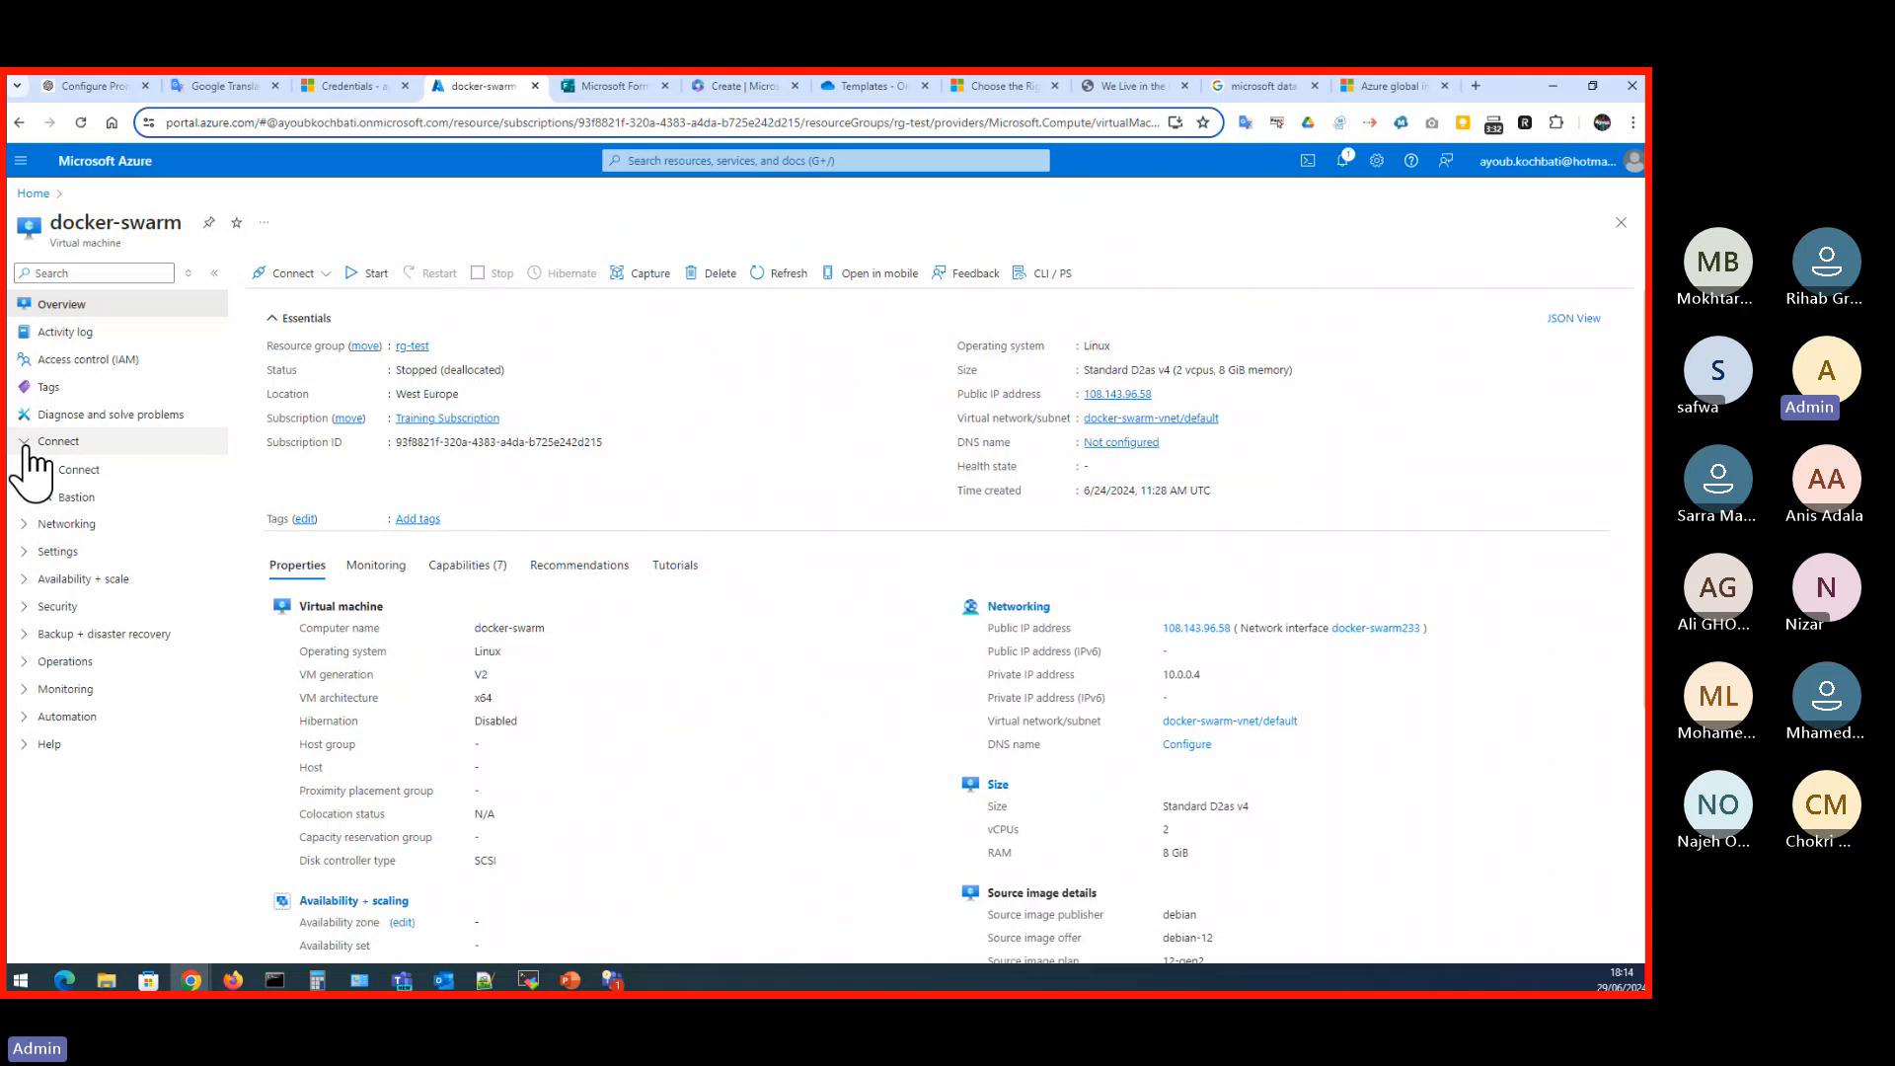
click(28, 444)
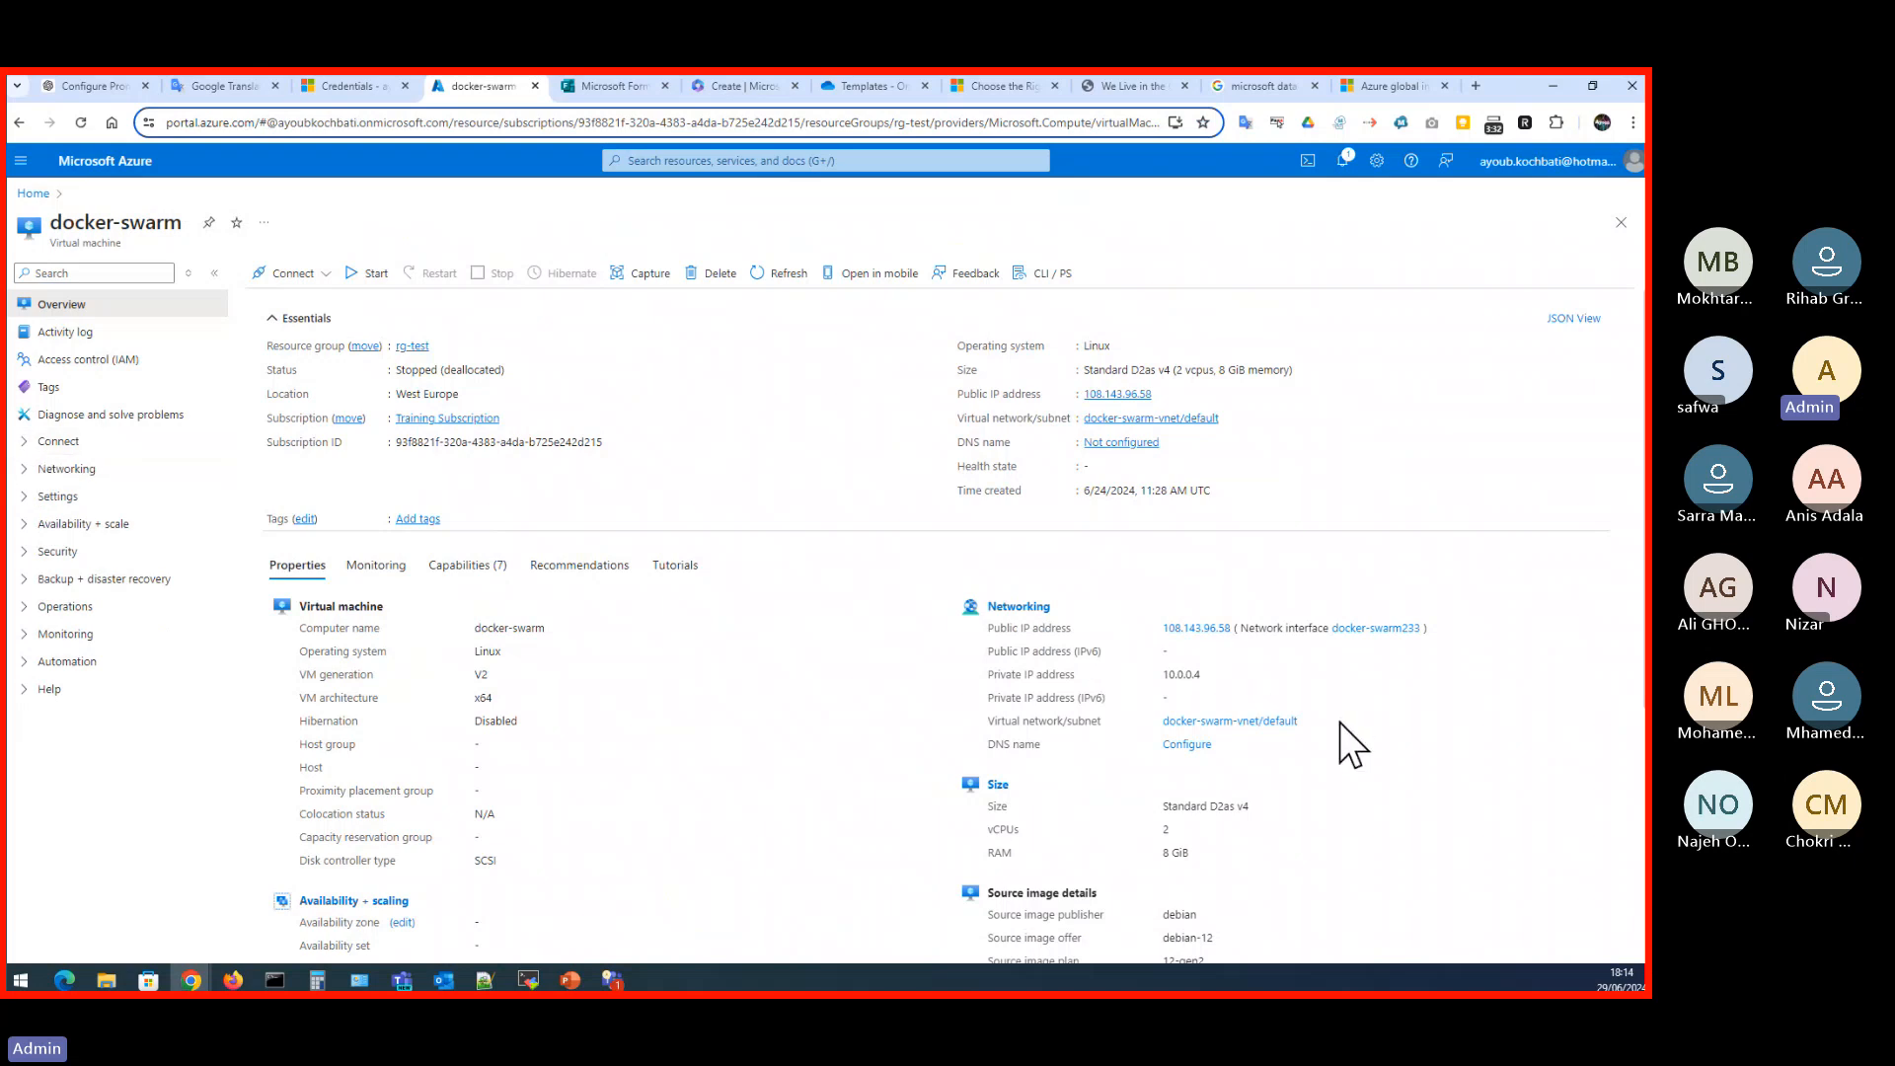
- Review the docker-swarm virtual machine's properties, and open the rg-test resource group from the portal's recent resources
scroll(1254, 748, down, 3)
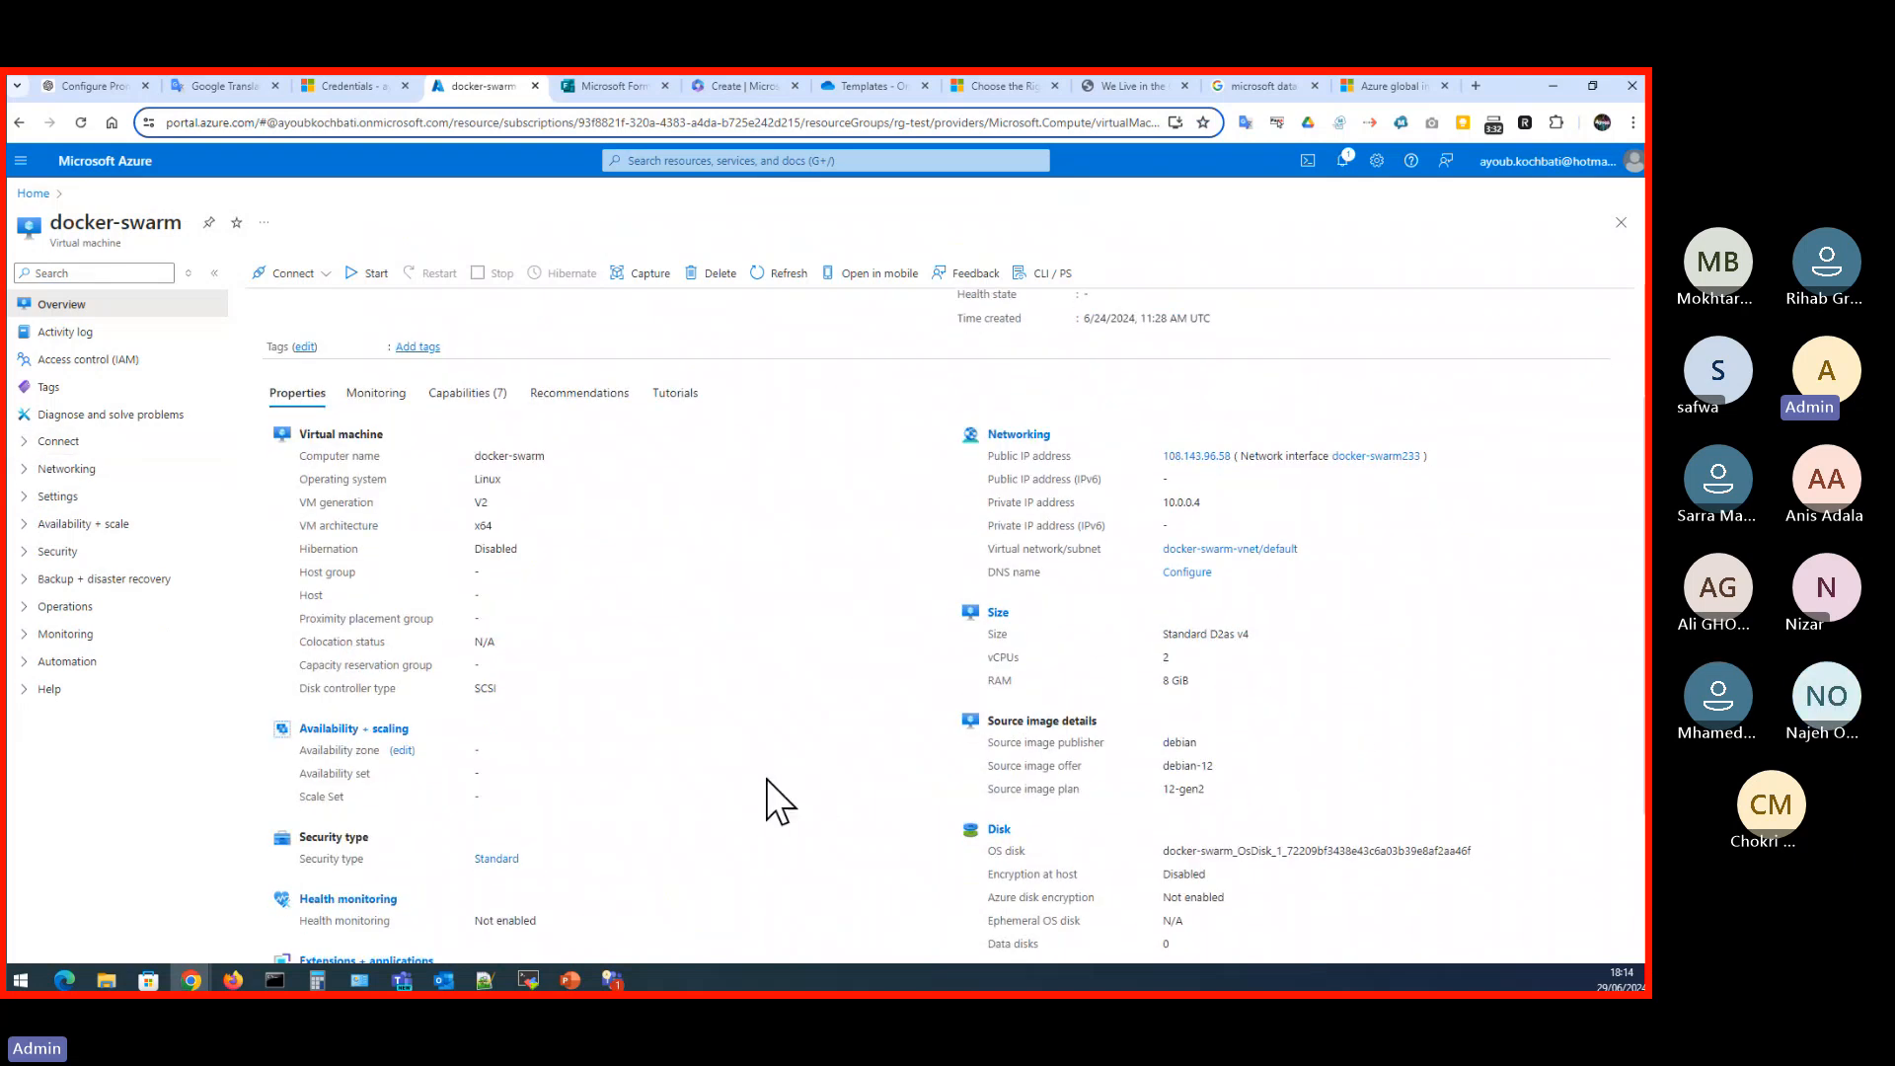
scroll(767, 790, down, 1)
scroll(691, 751, up, 5)
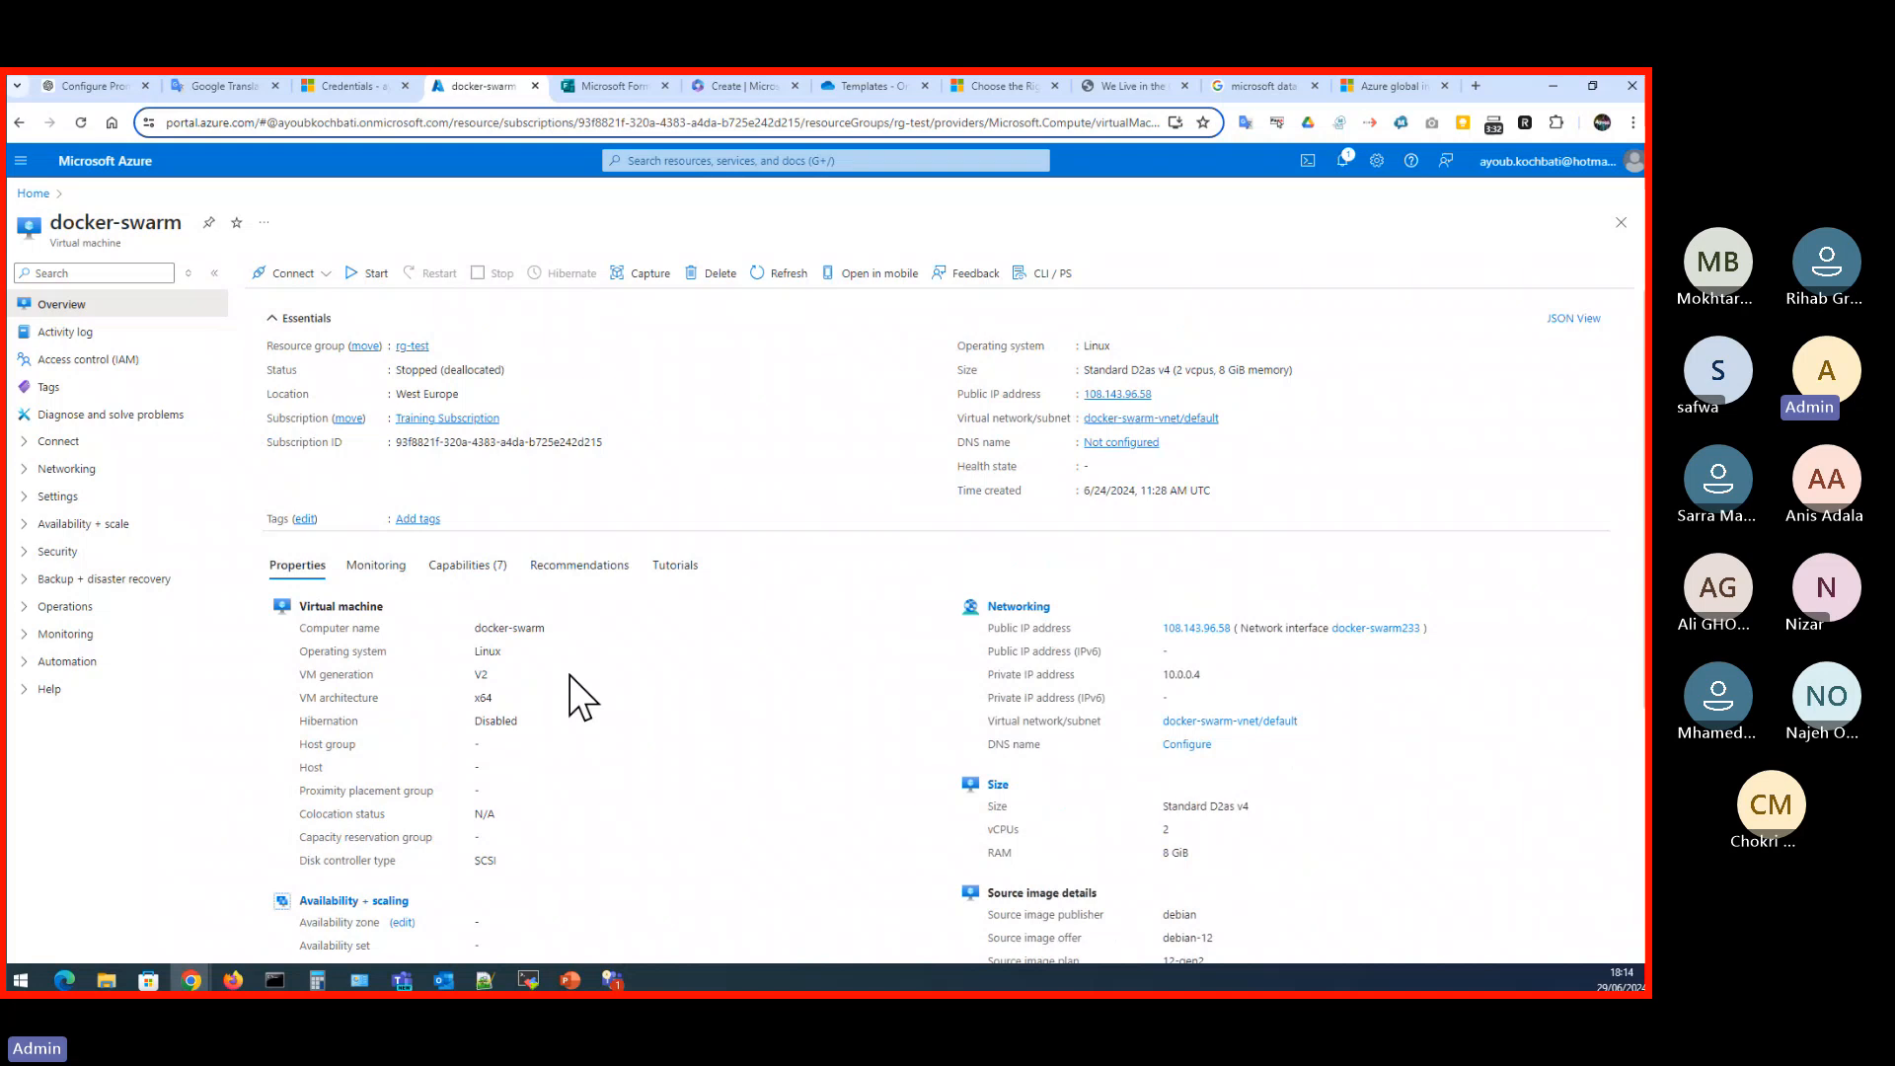
click(35, 194)
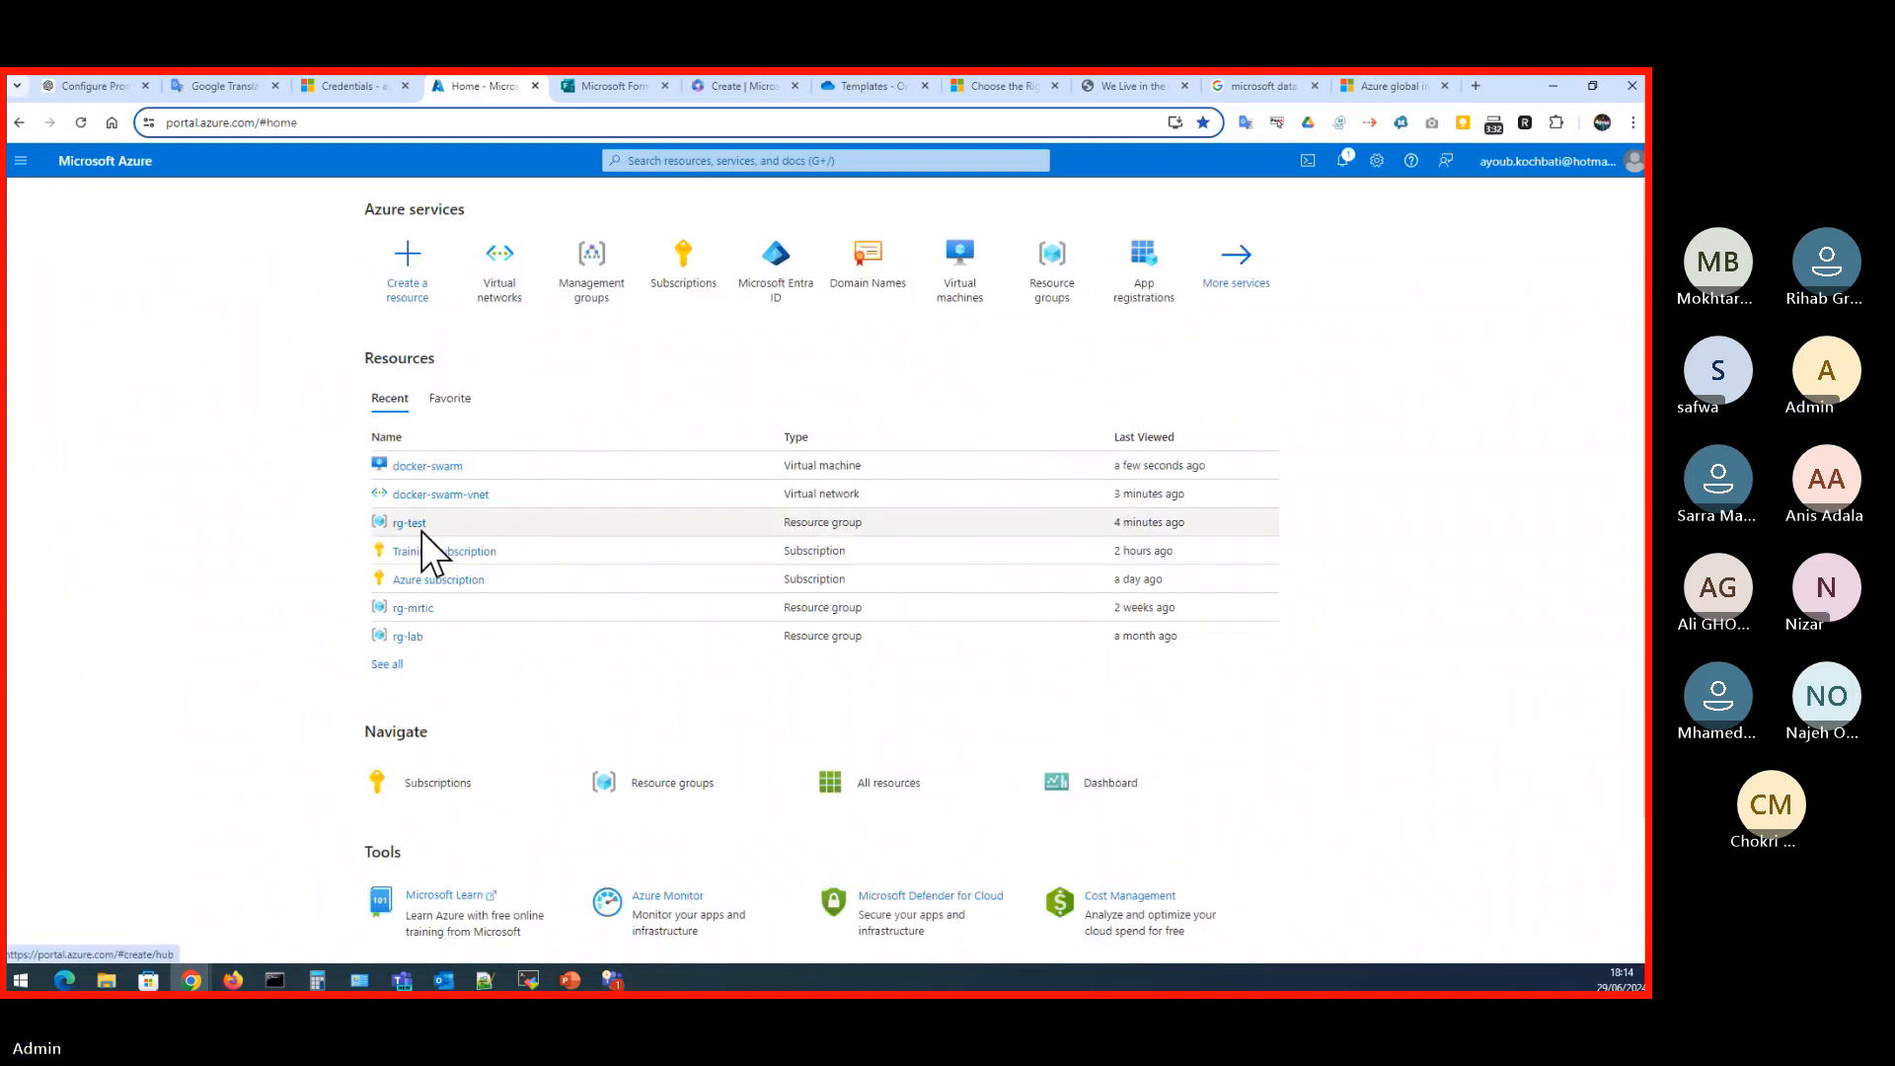
click(409, 524)
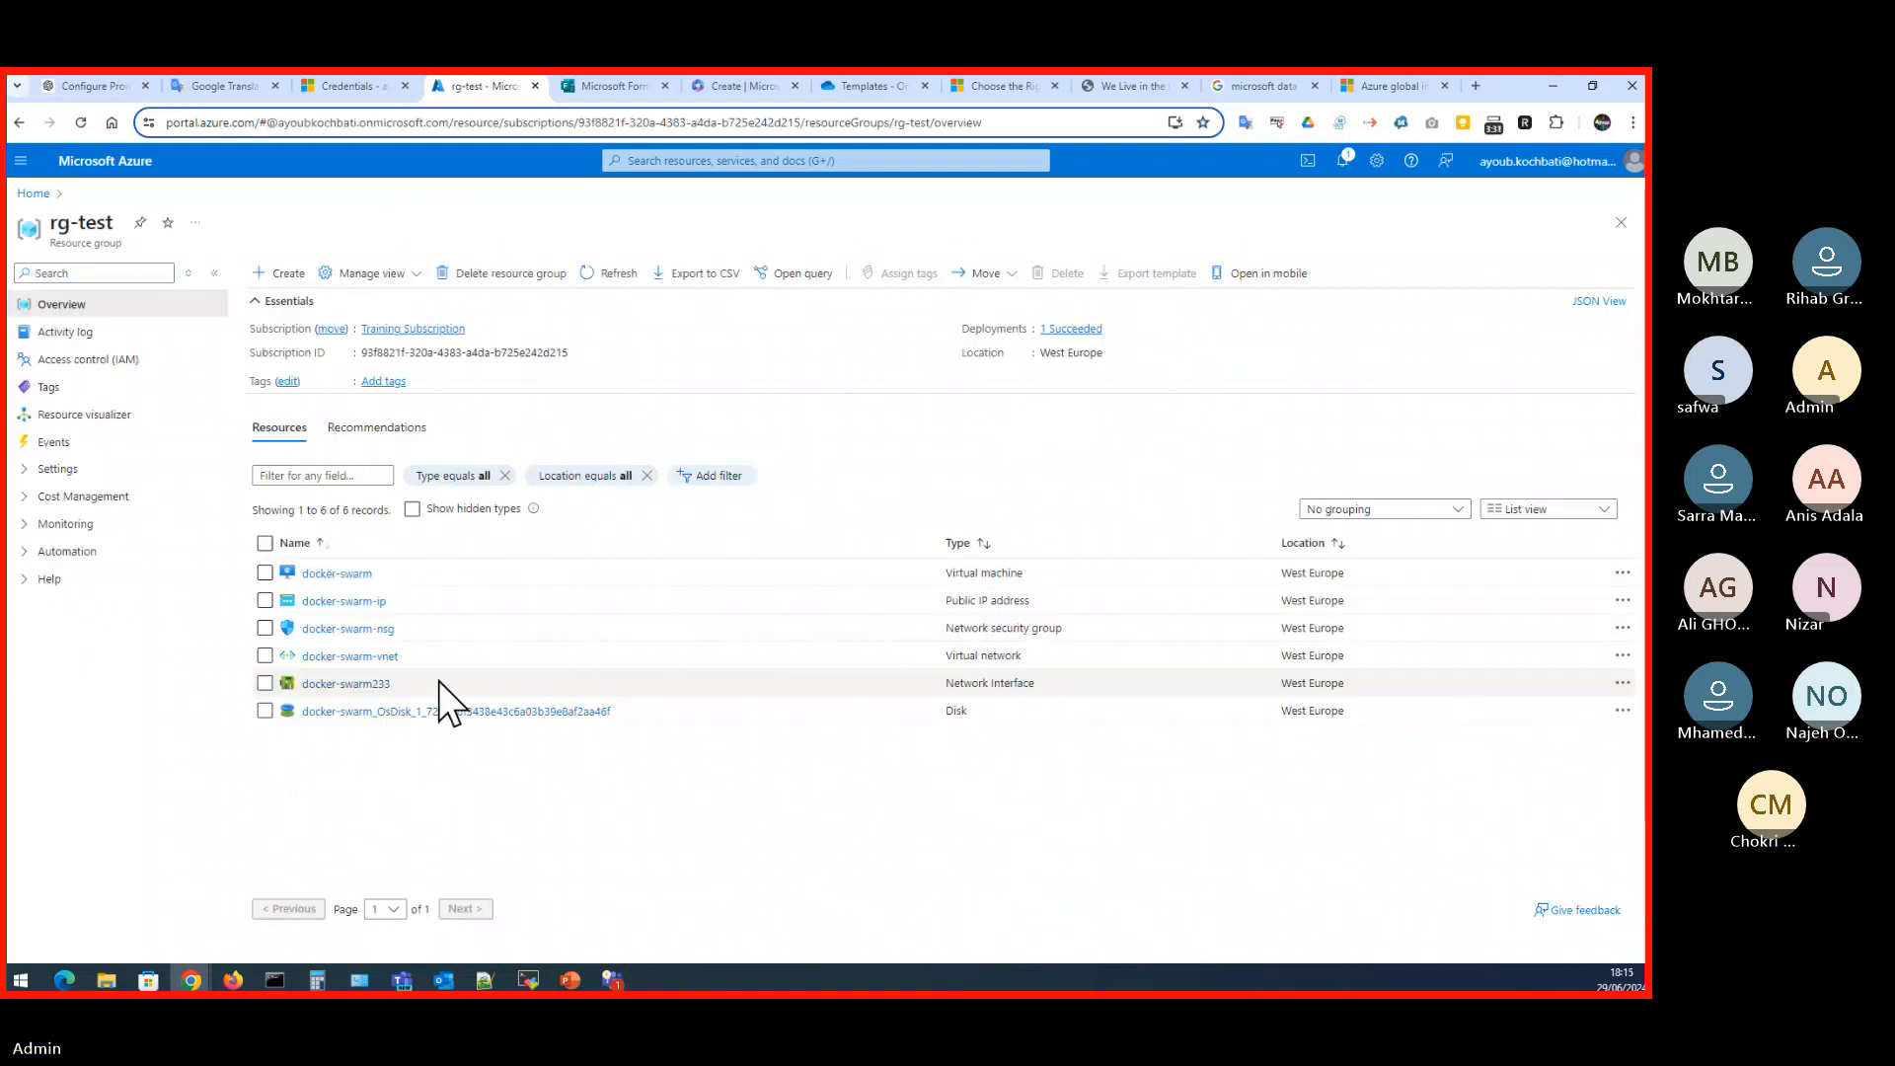
- Open the docker-swarm-nsg network security group and examine its inbound and outbound security rules
click(371, 630)
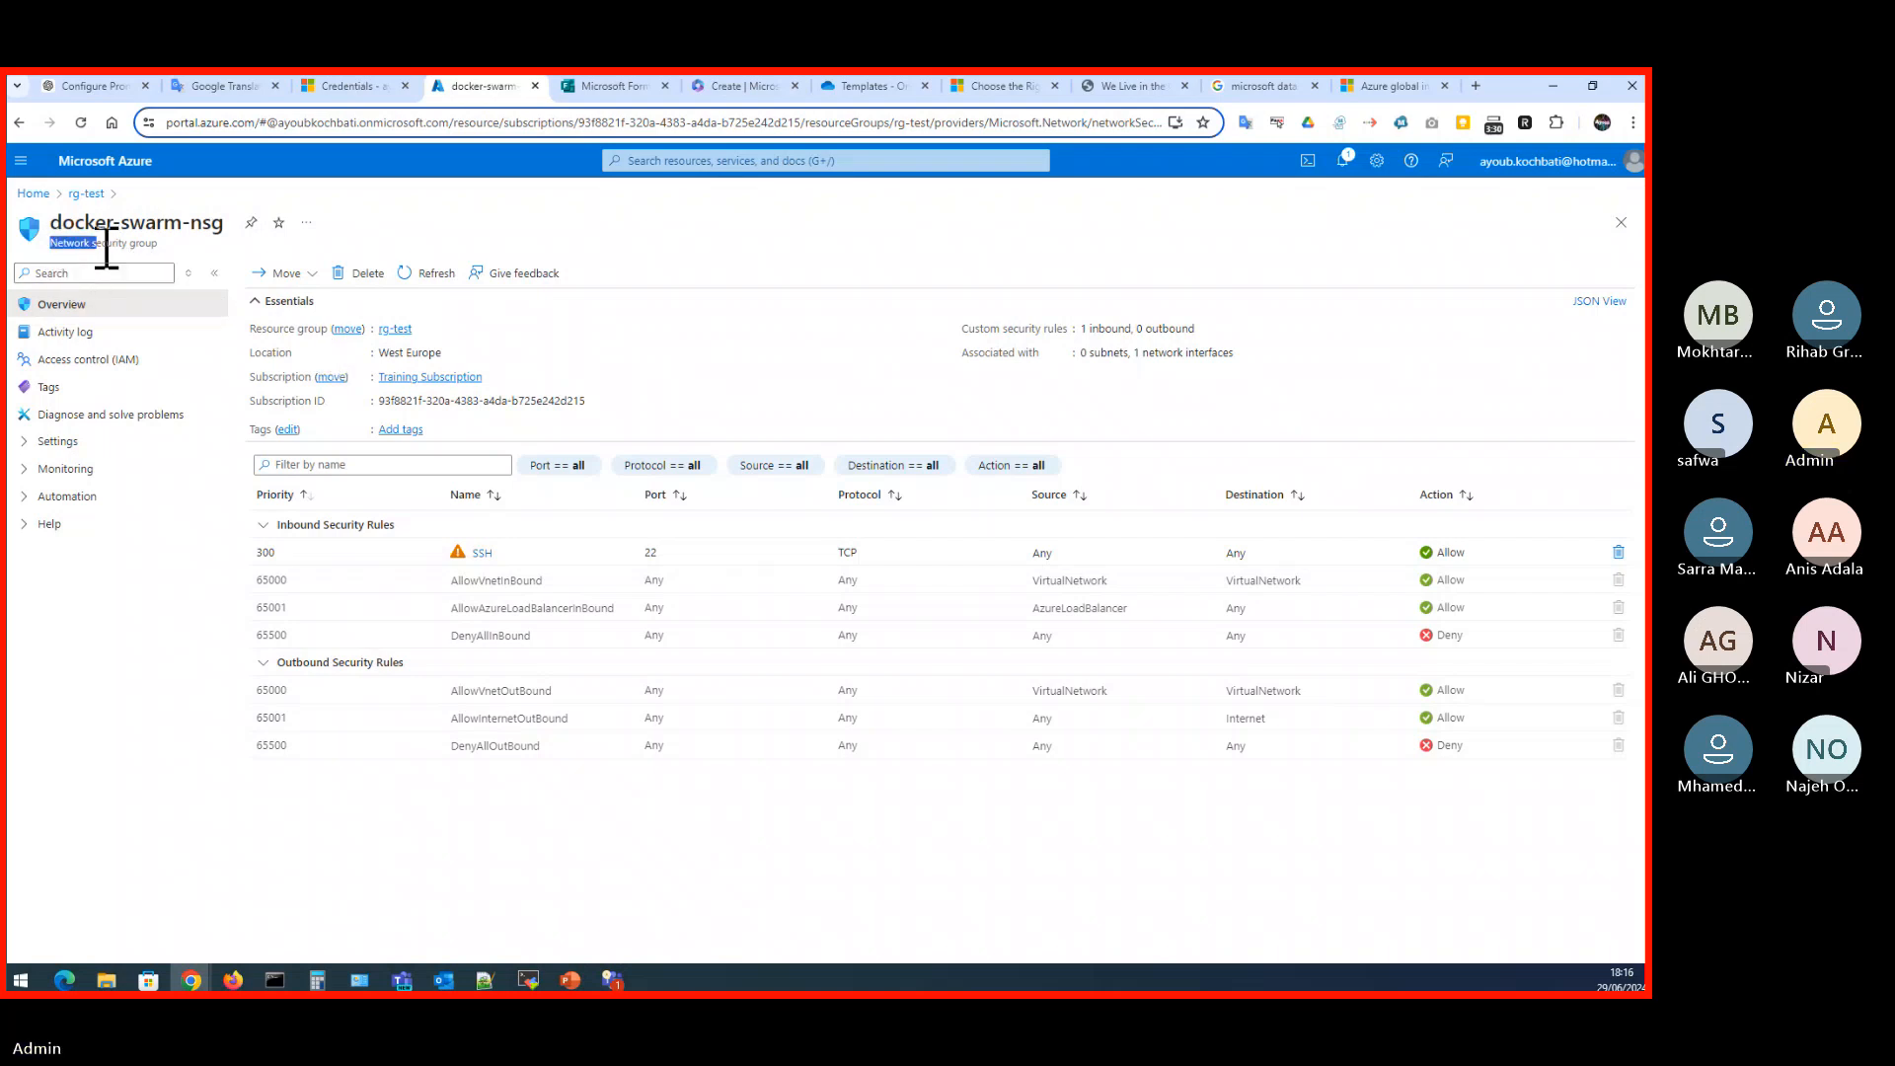
drag(56, 247, 157, 250)
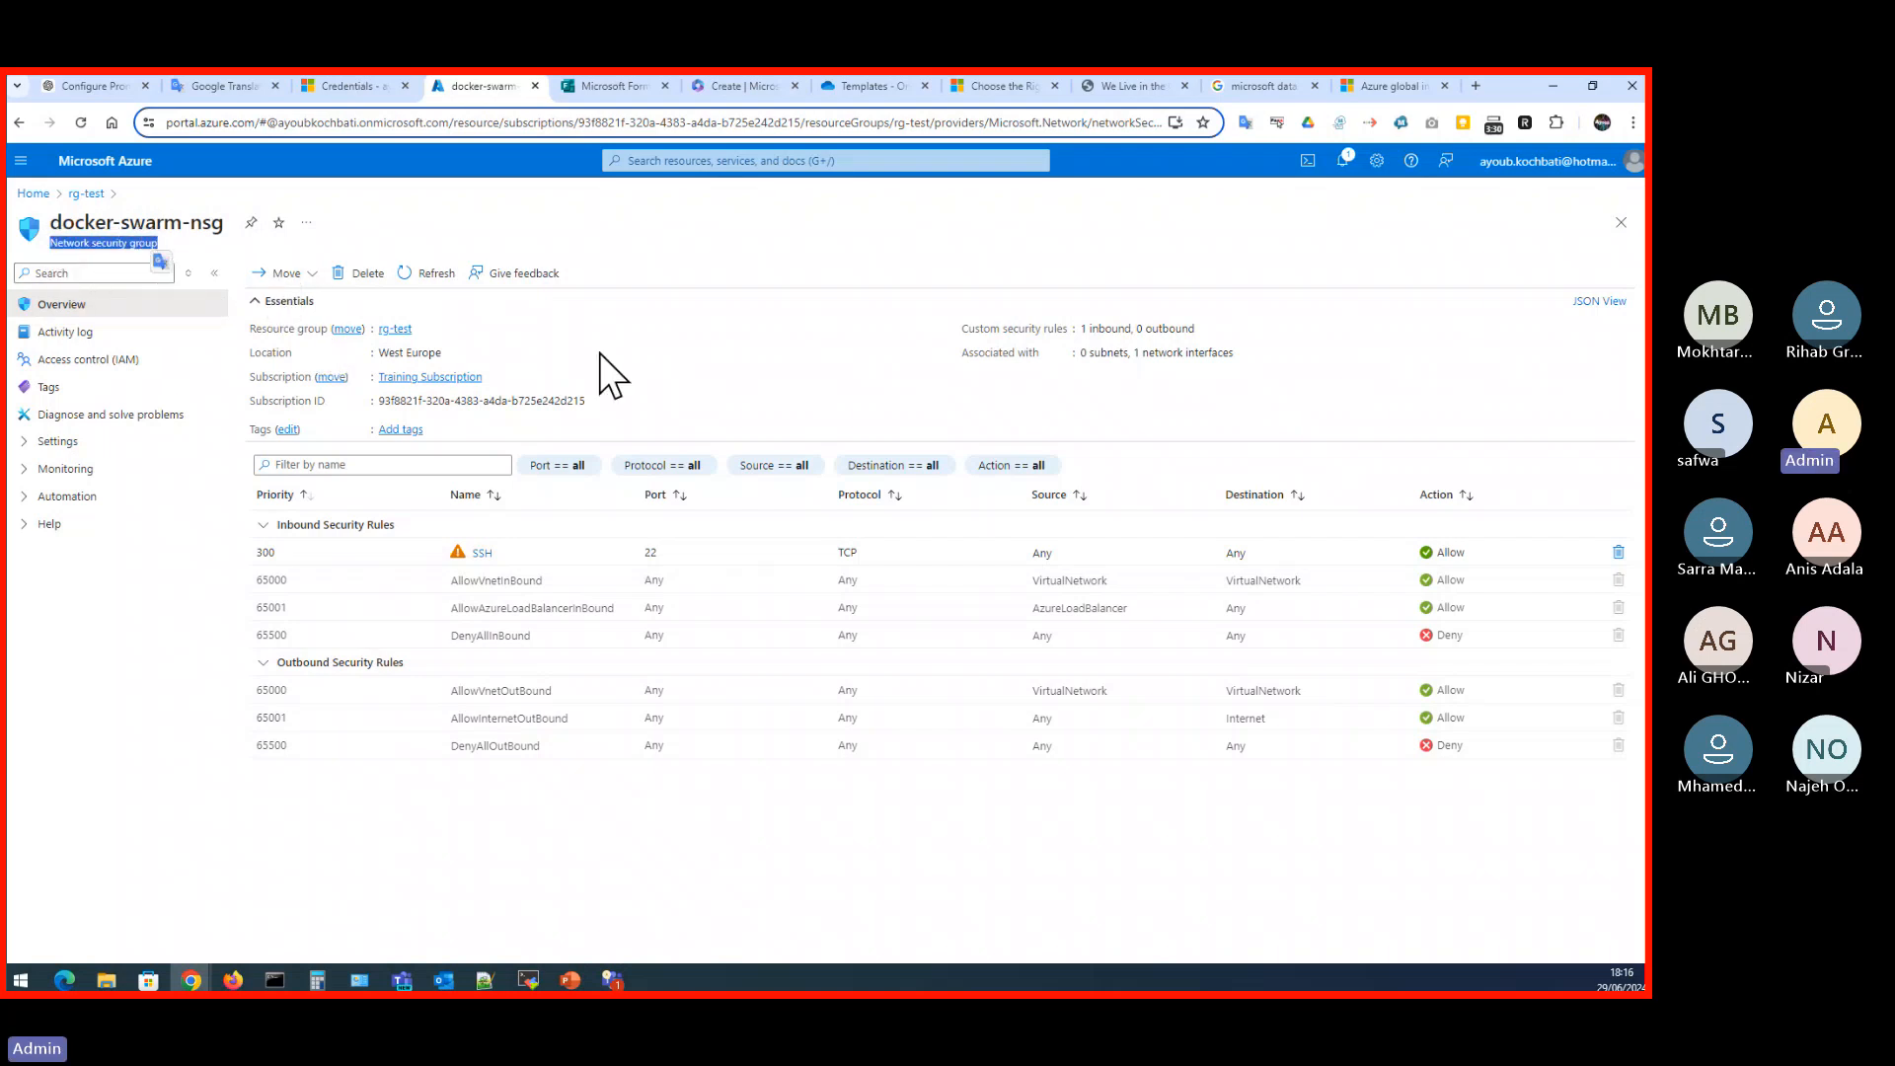
click(734, 396)
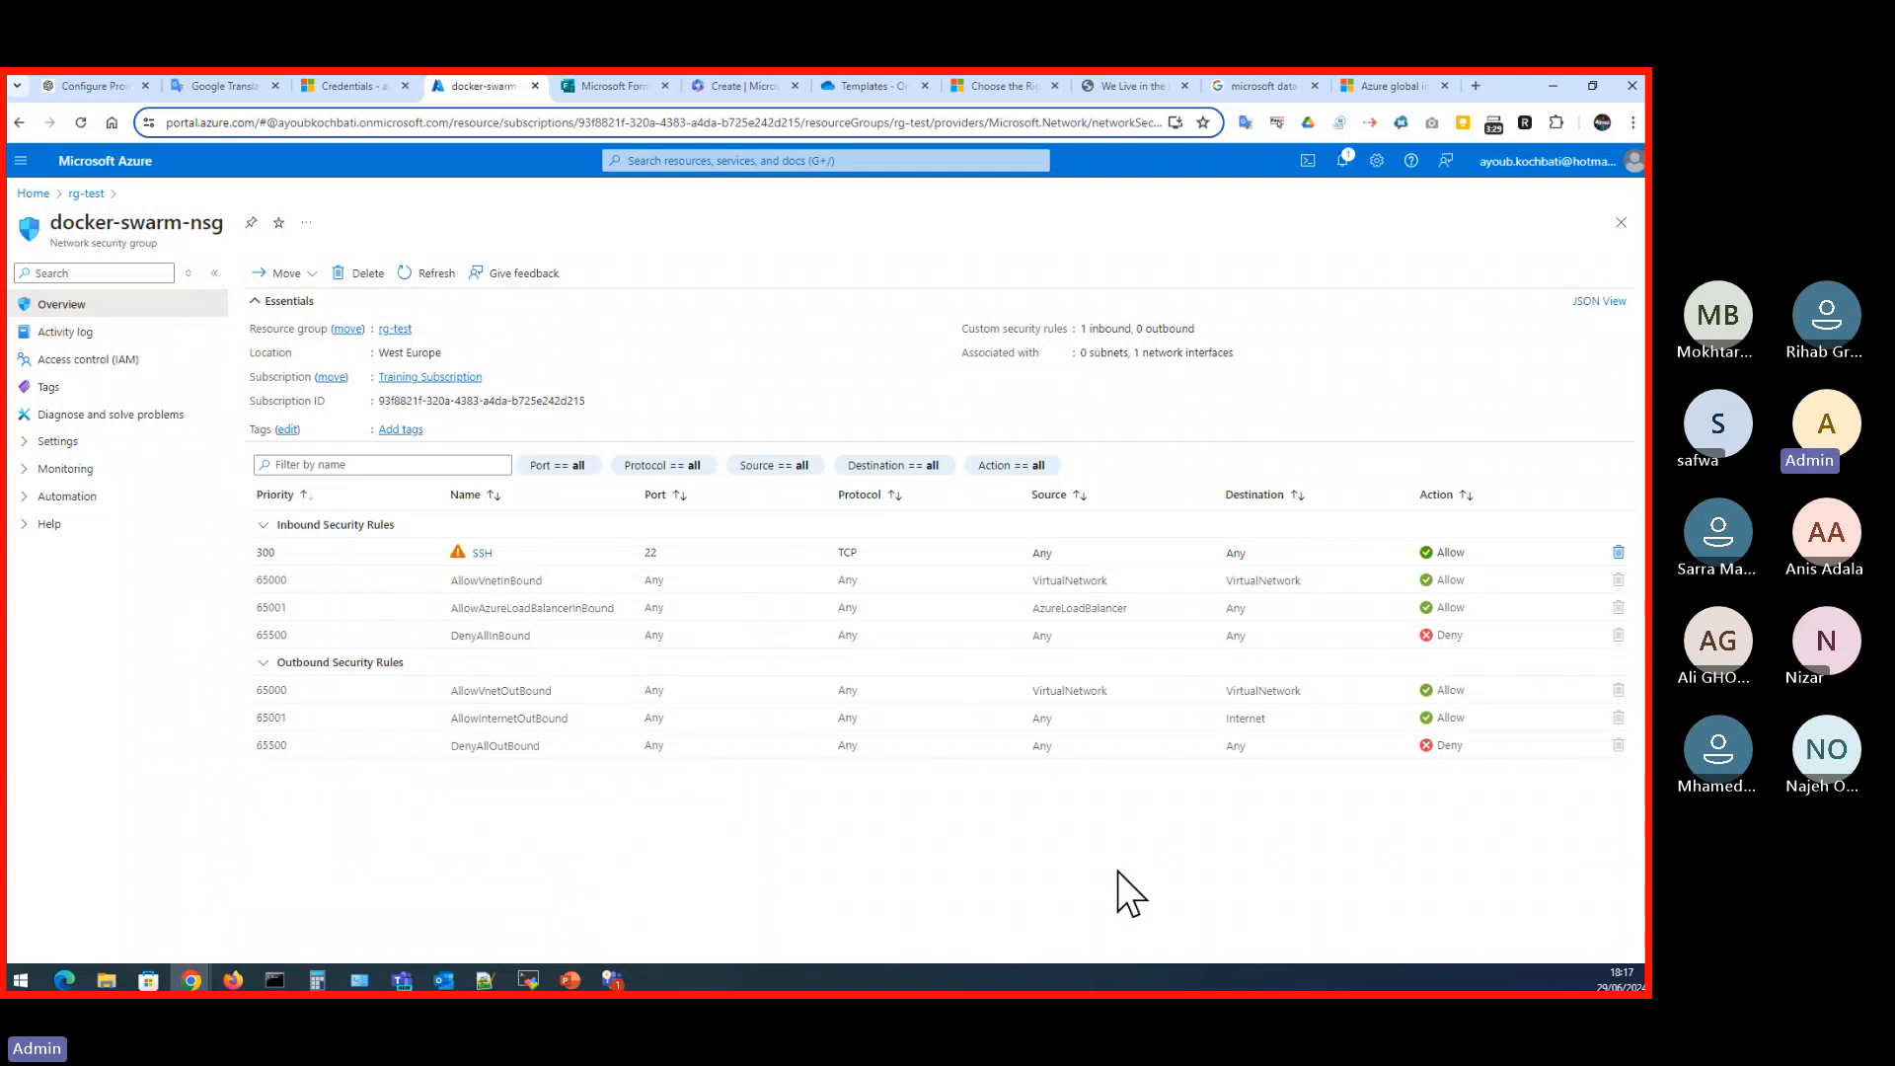
- Search the portal for "defe" from the home page and open Microsoft Defender for Cloud
click(32, 194)
click(739, 161)
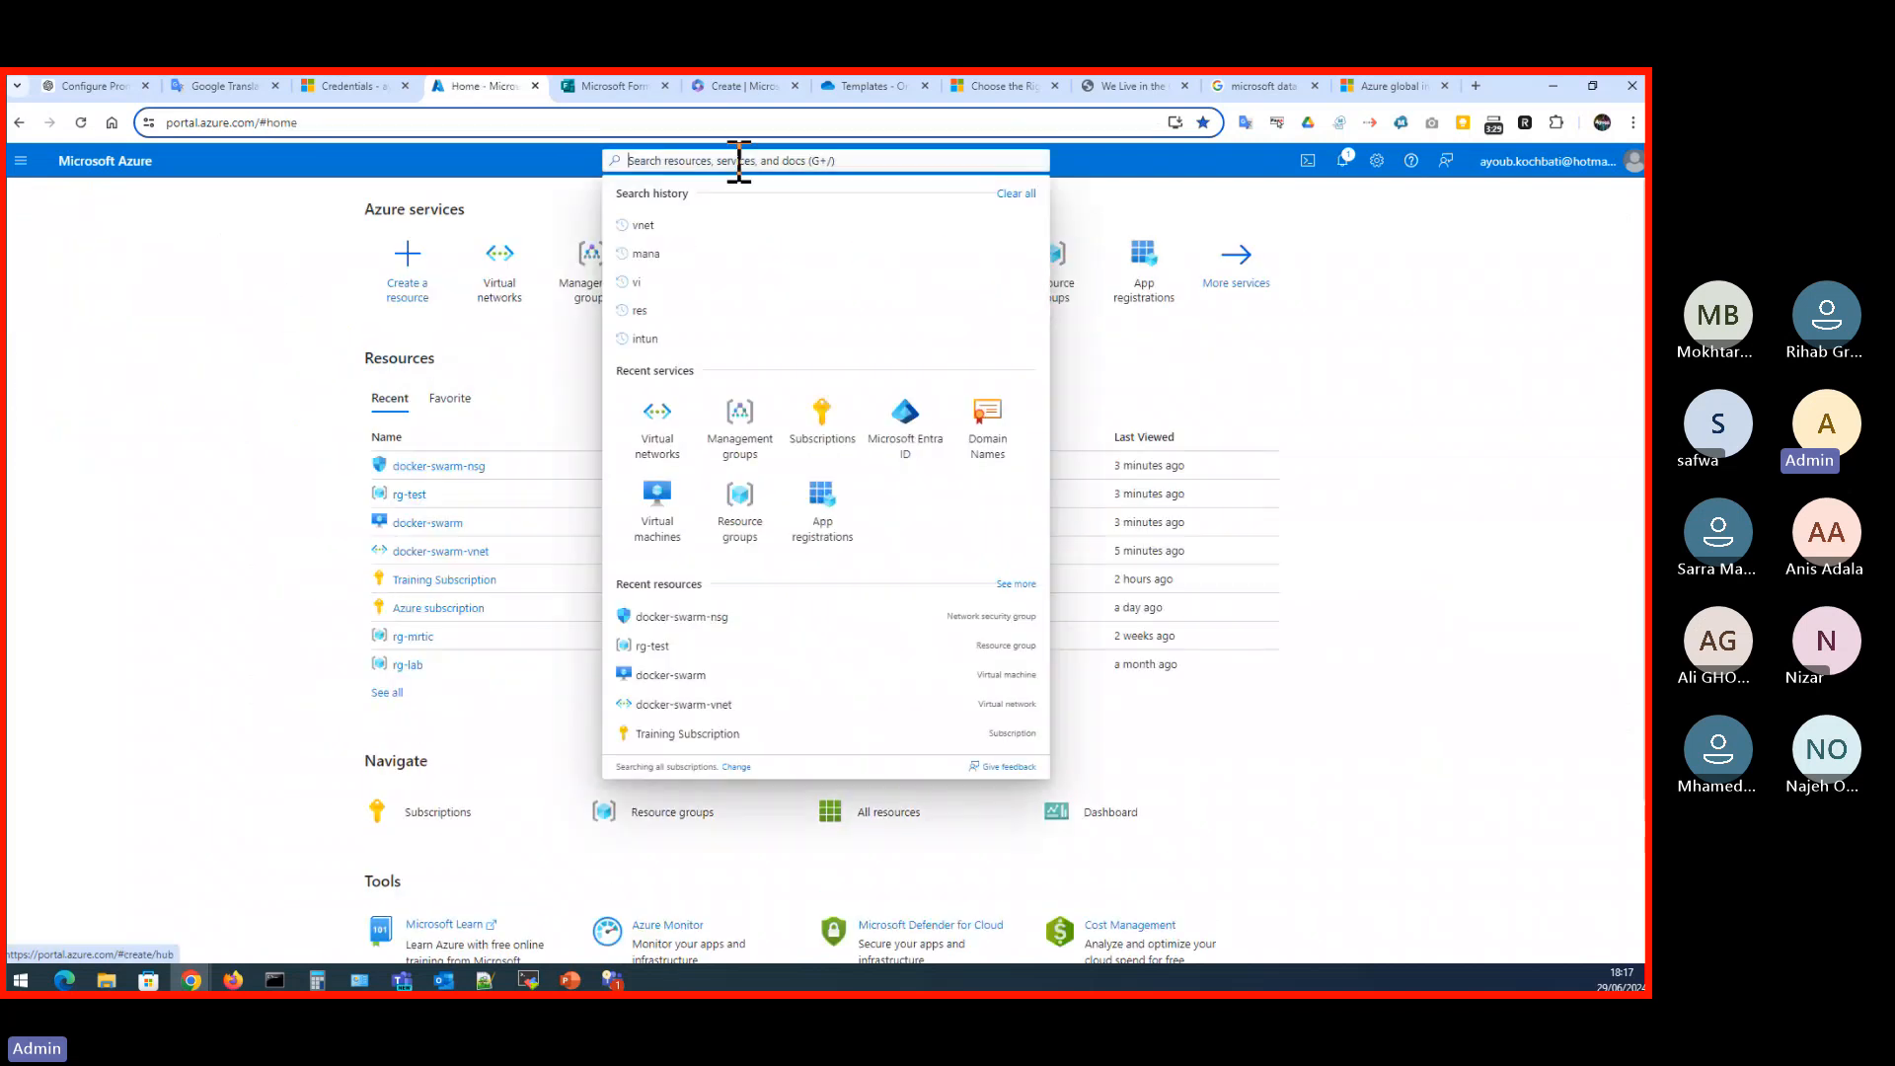
text(defe)
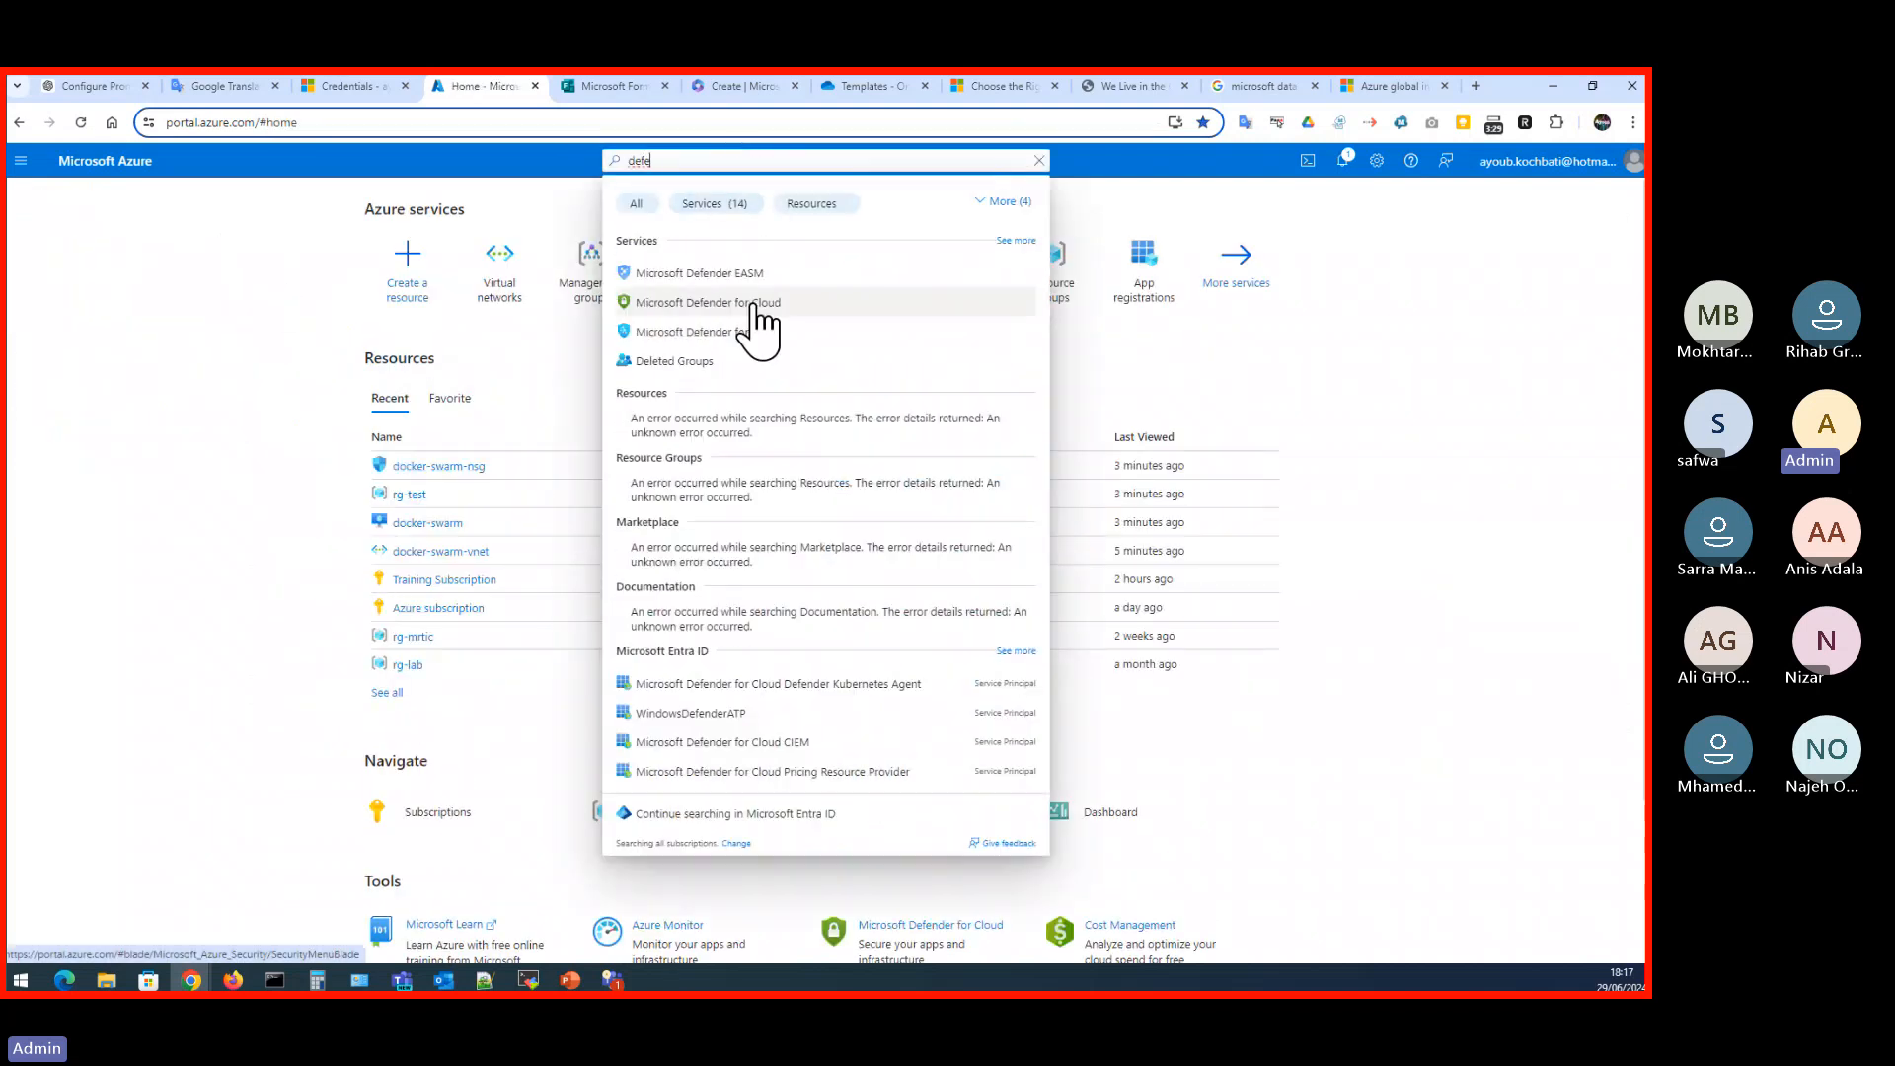
click(754, 306)
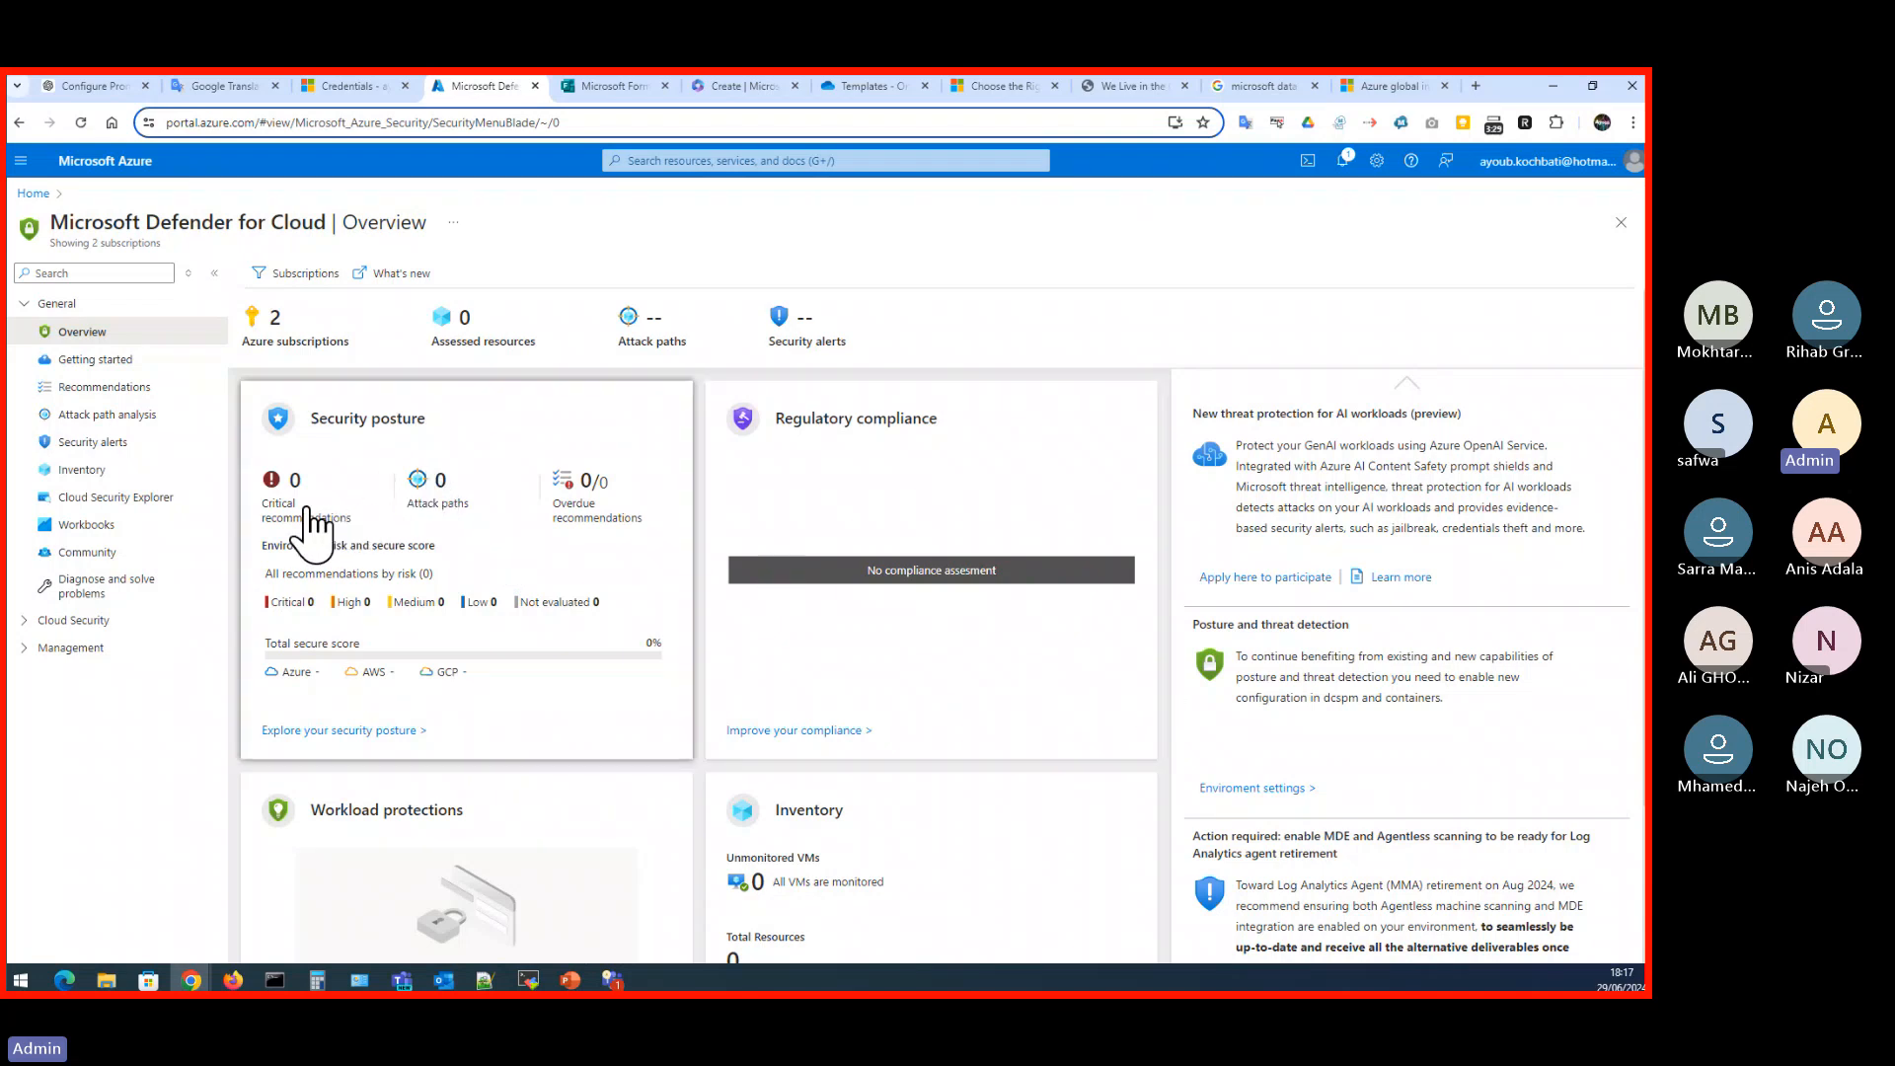
- Look through Defender for Cloud's inventory and recommendations, closing the risk-based recommendations introduction
click(84, 470)
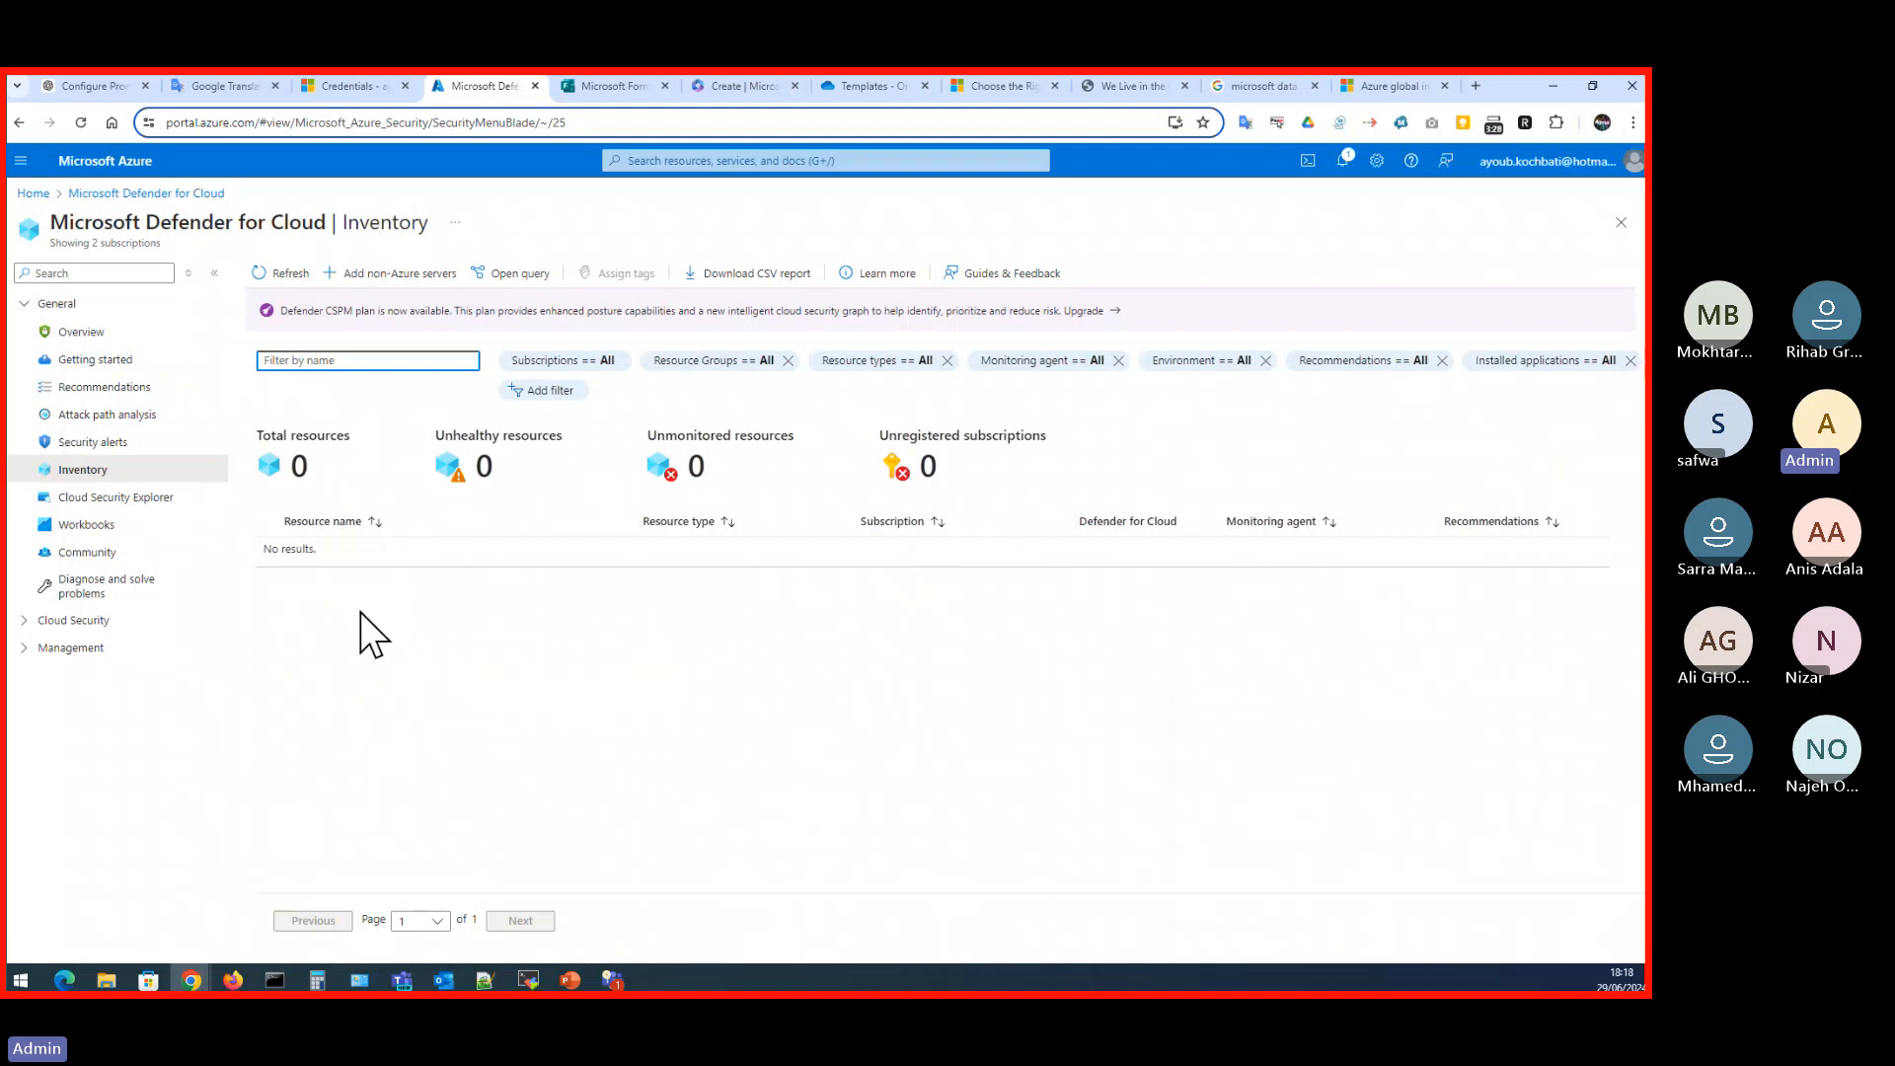
click(97, 393)
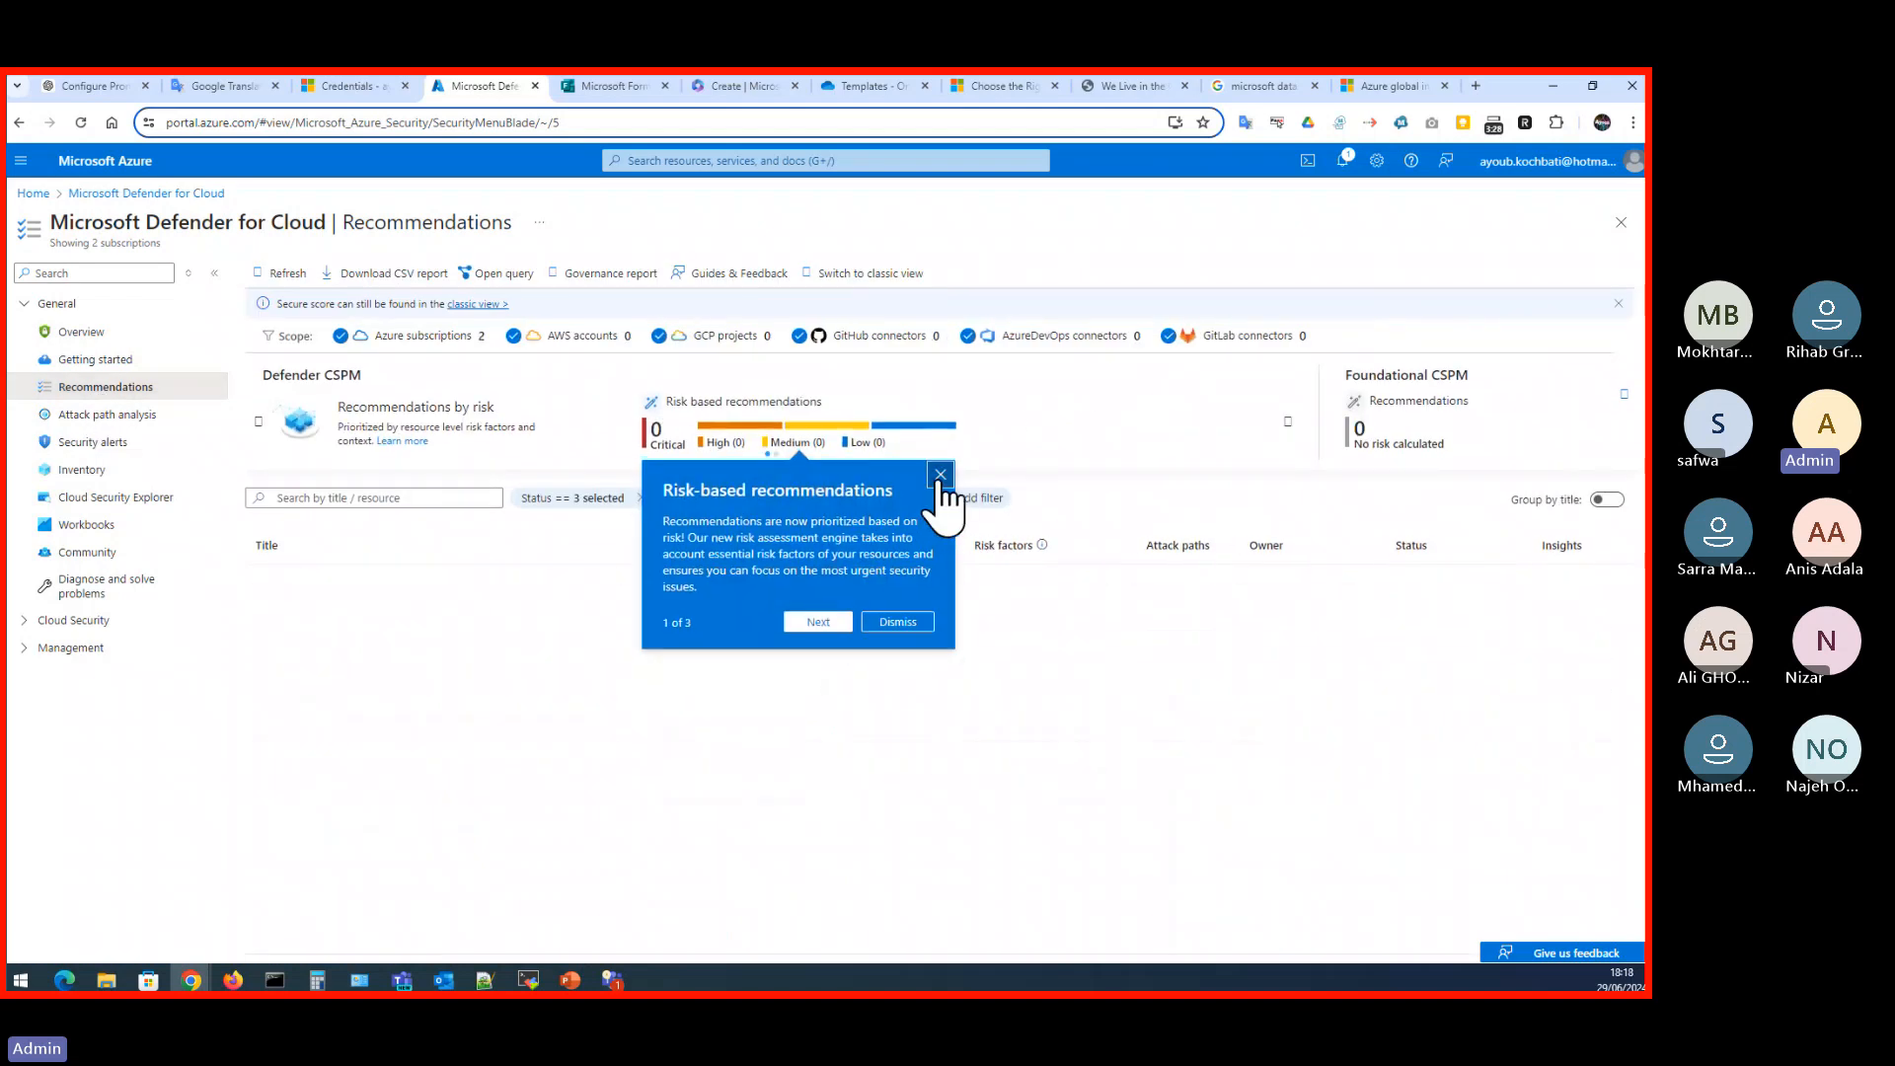
click(938, 475)
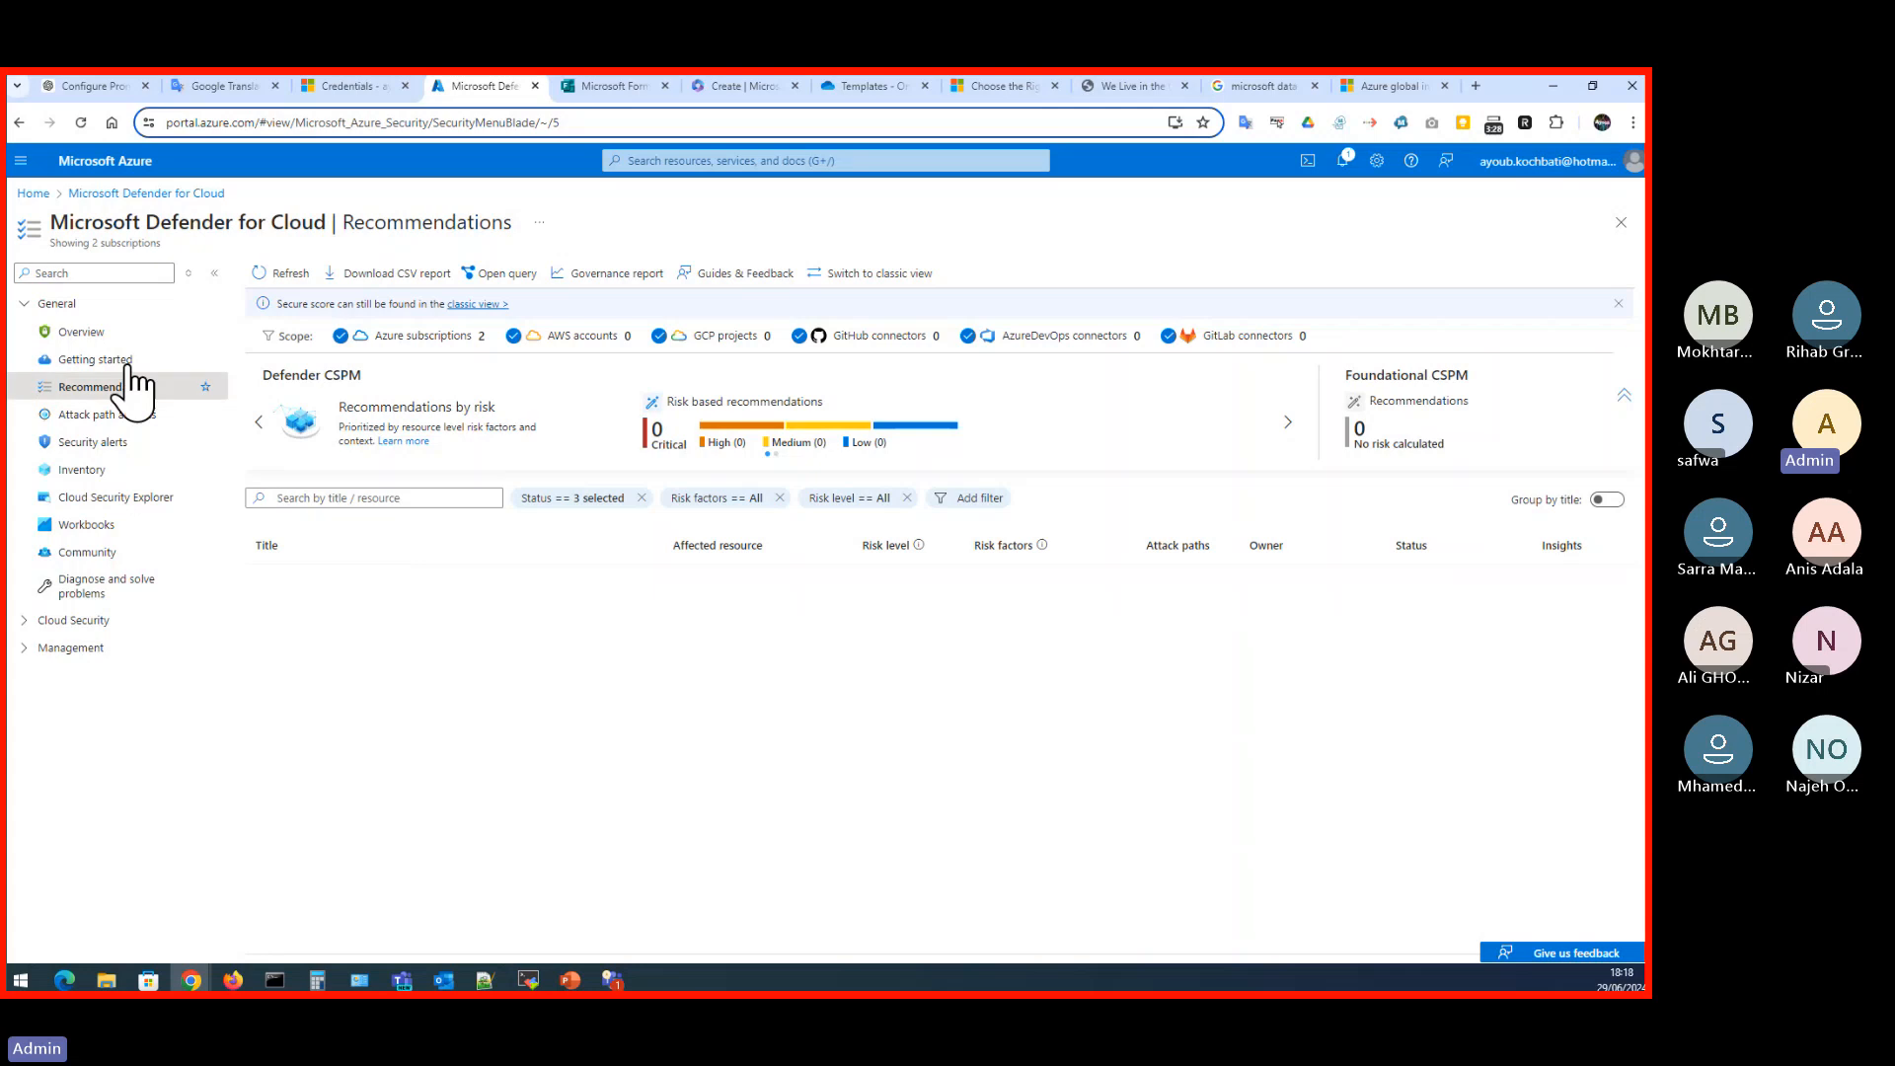
- Open Defender for Cloud's getting-started page and examine the upgrade pricing per resource type, highlighting the Servers (Plan 2) entry and its monthly price
click(96, 373)
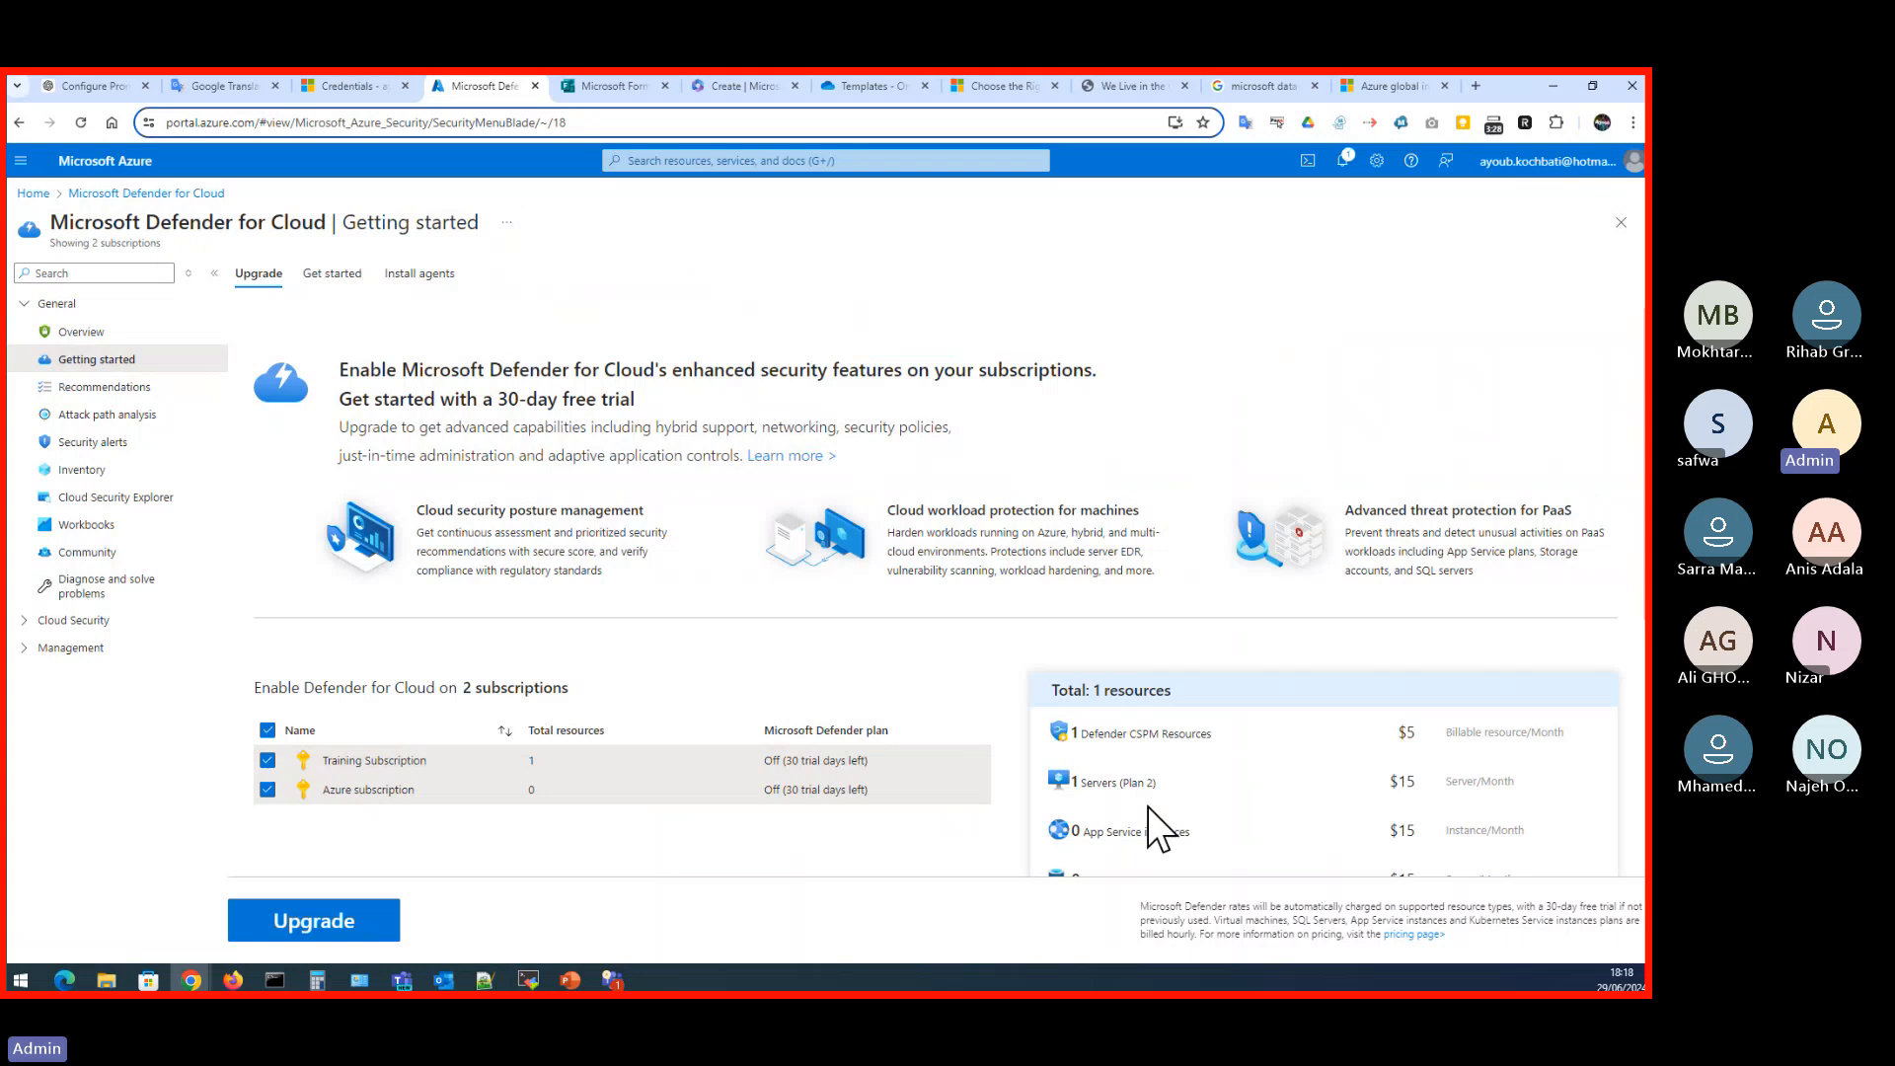
scroll(1149, 805, down, 2)
scroll(1148, 804, down, 2)
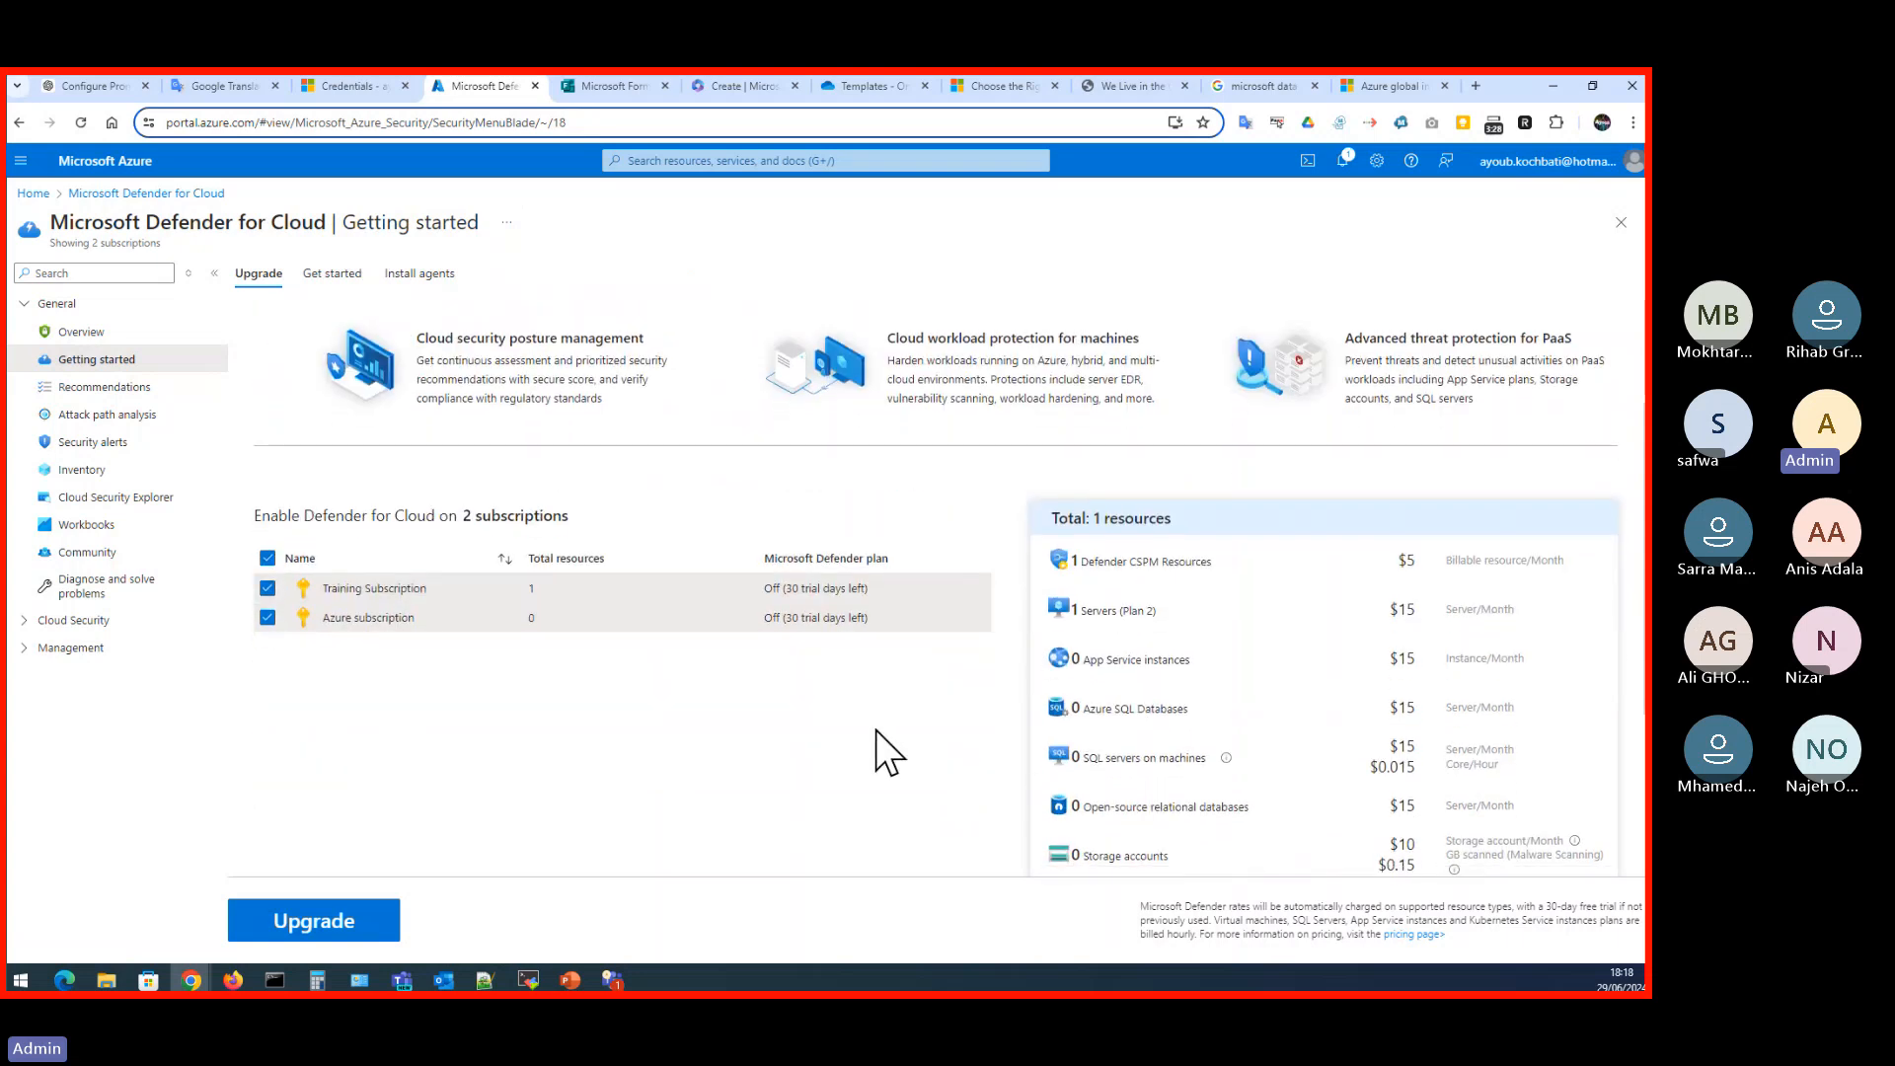
scroll(877, 732, up, 3)
scroll(878, 738, down, 4)
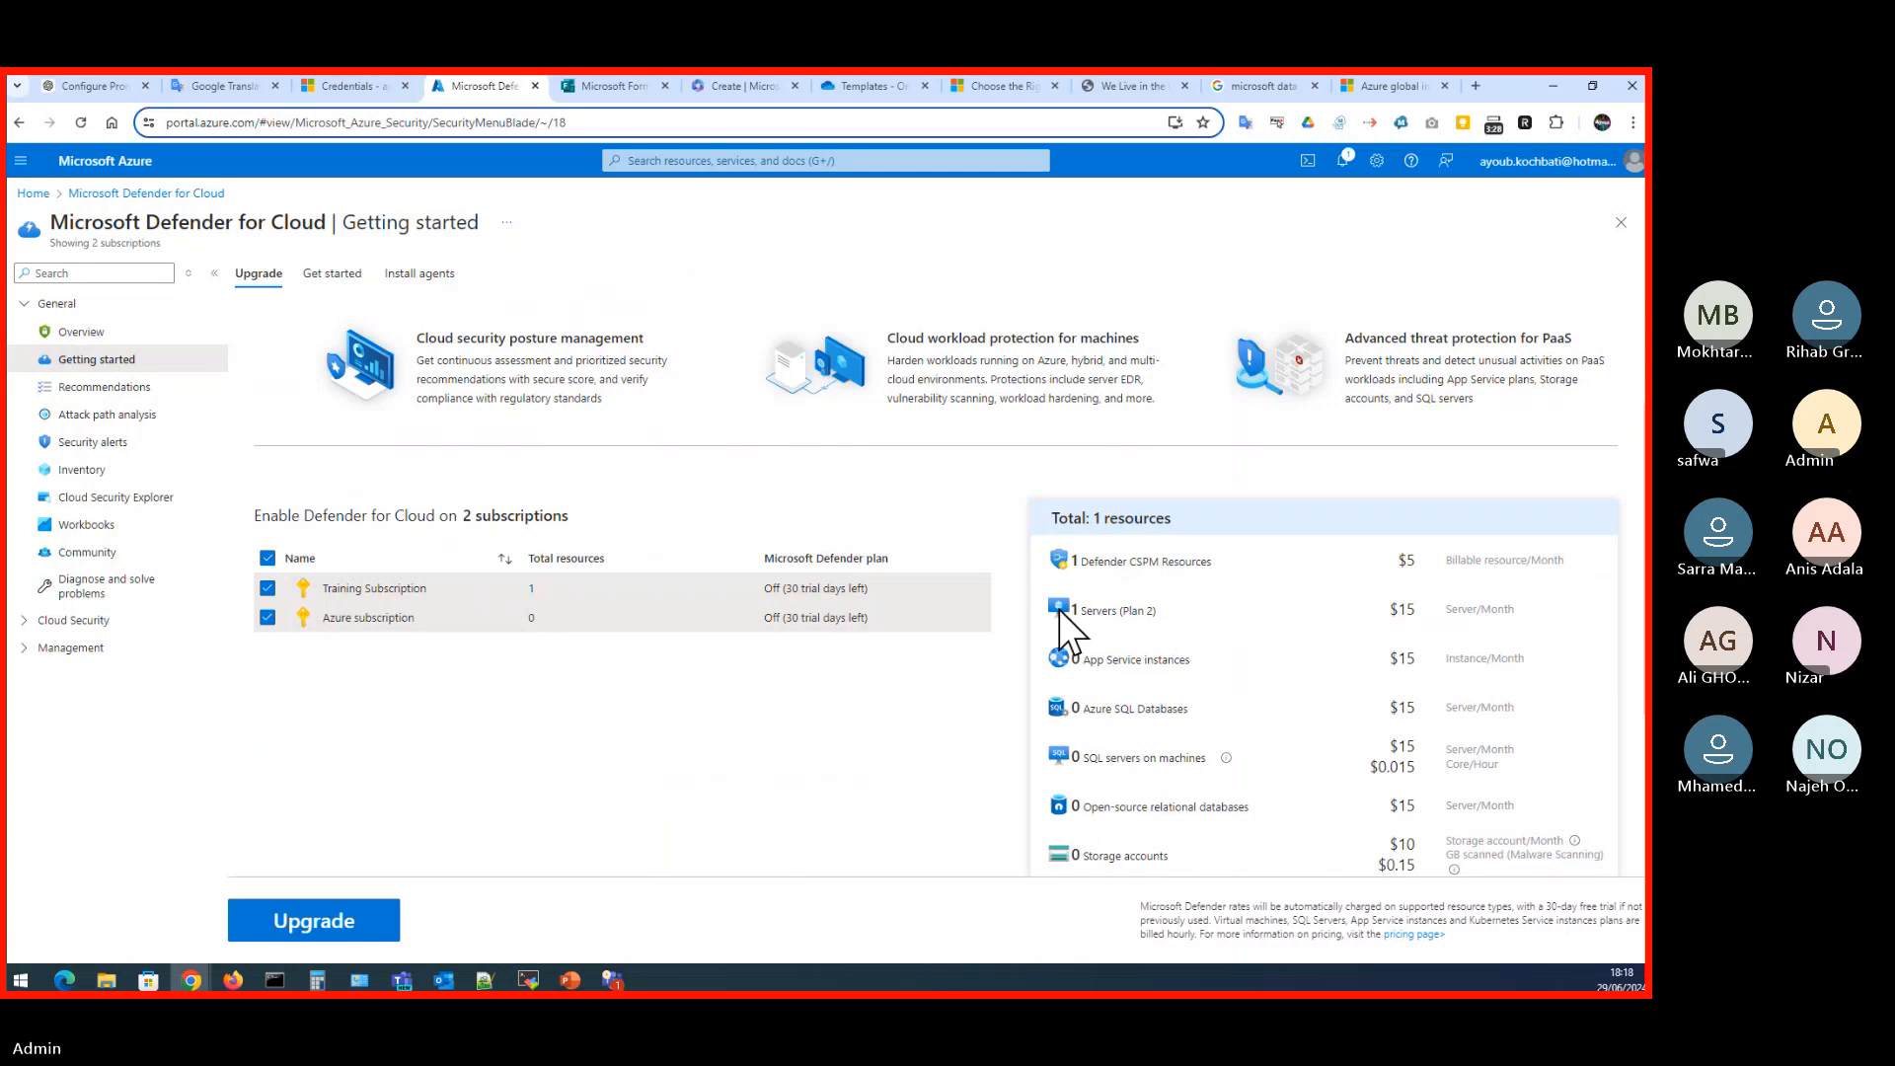
drag(1076, 610, 1154, 613)
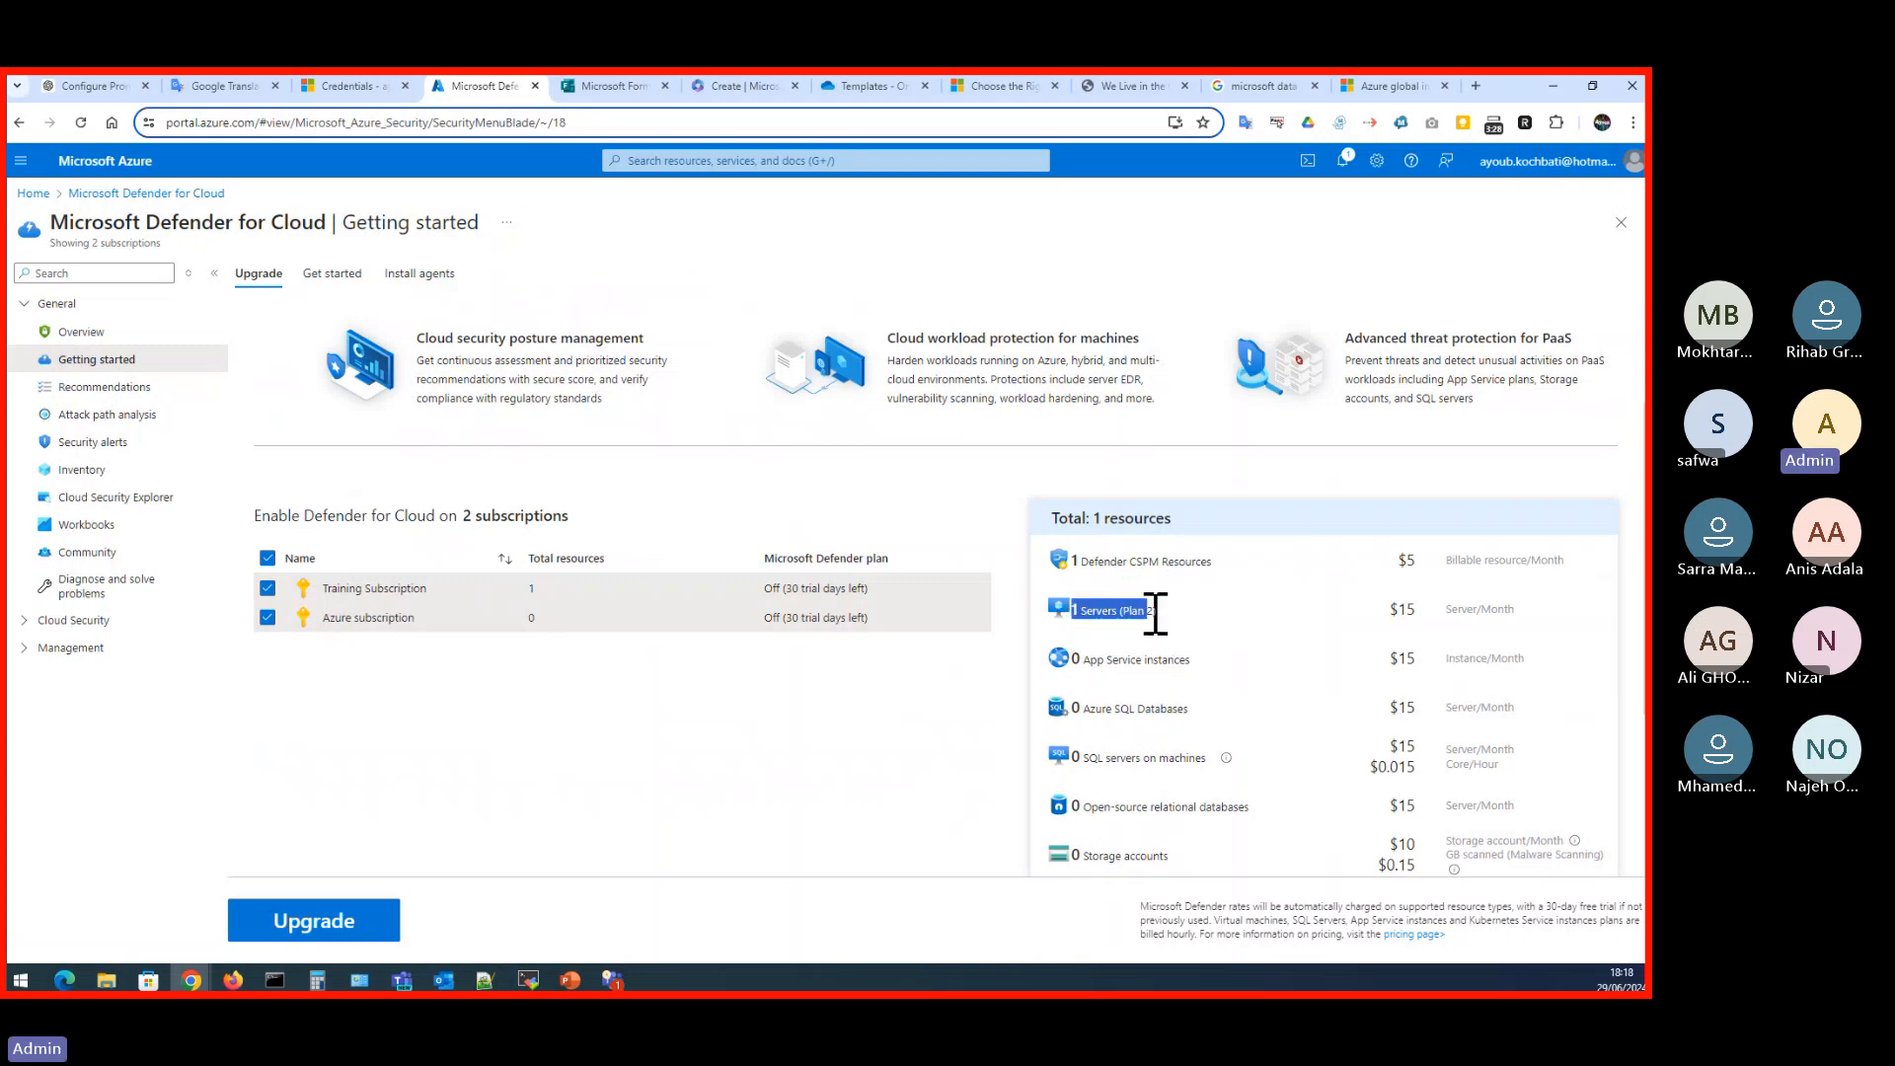
drag(1390, 610, 1515, 624)
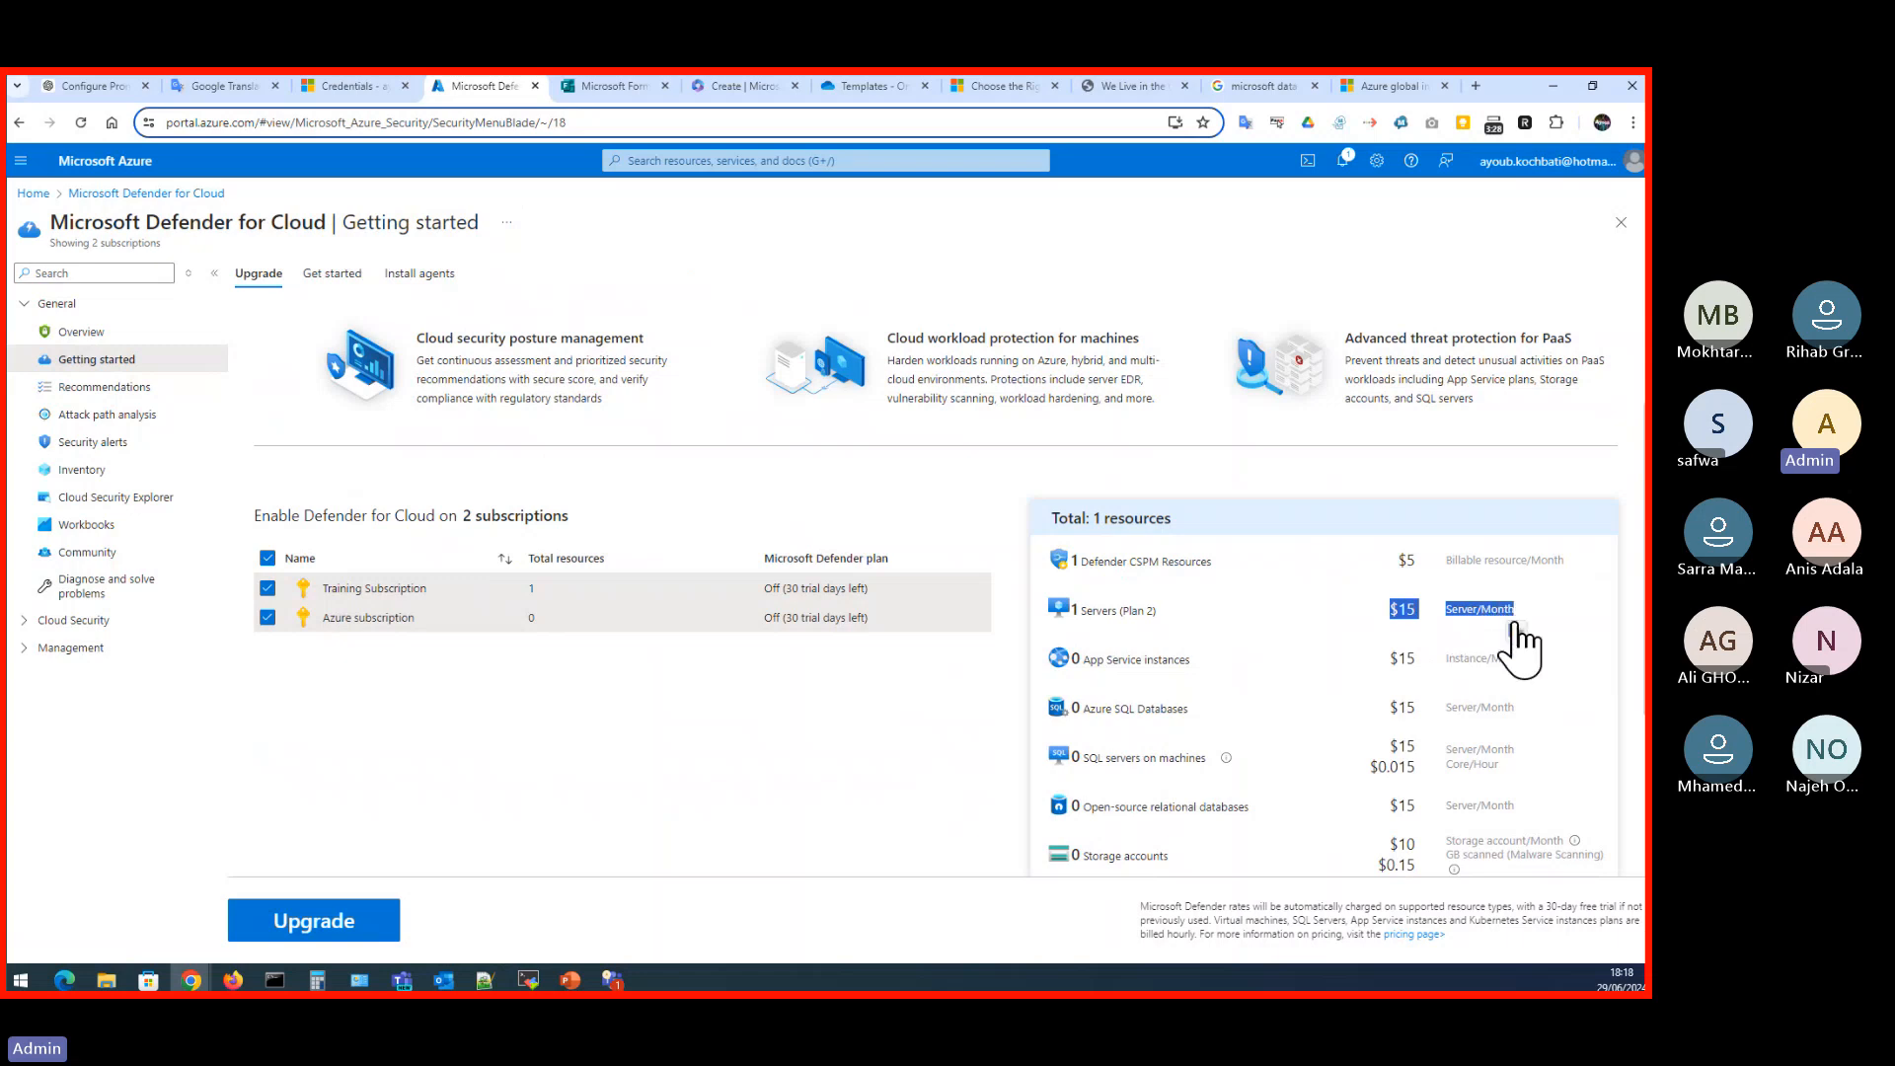
click(832, 706)
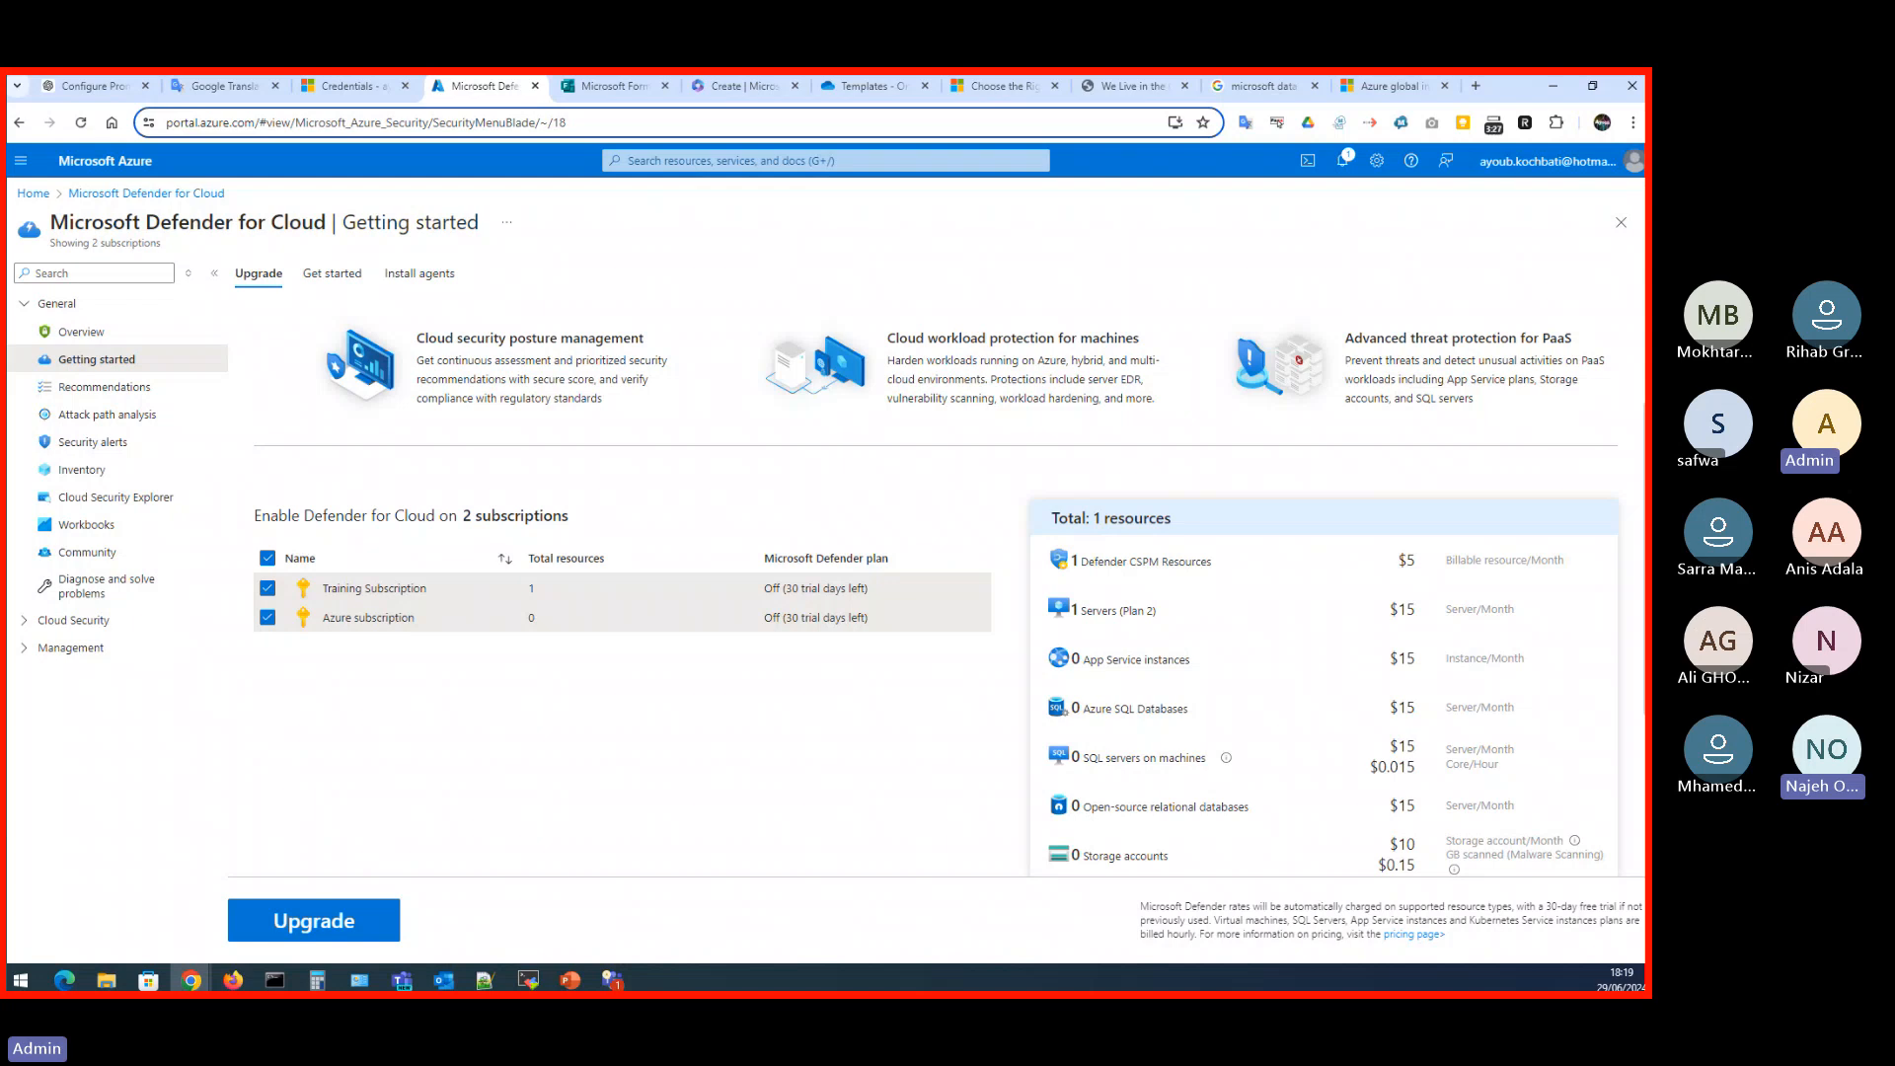
- Switch to the PowerPoint presentation, start the slide show from the Azure resources slide, and advance to the Resource groups slide
key(alt+Tab)
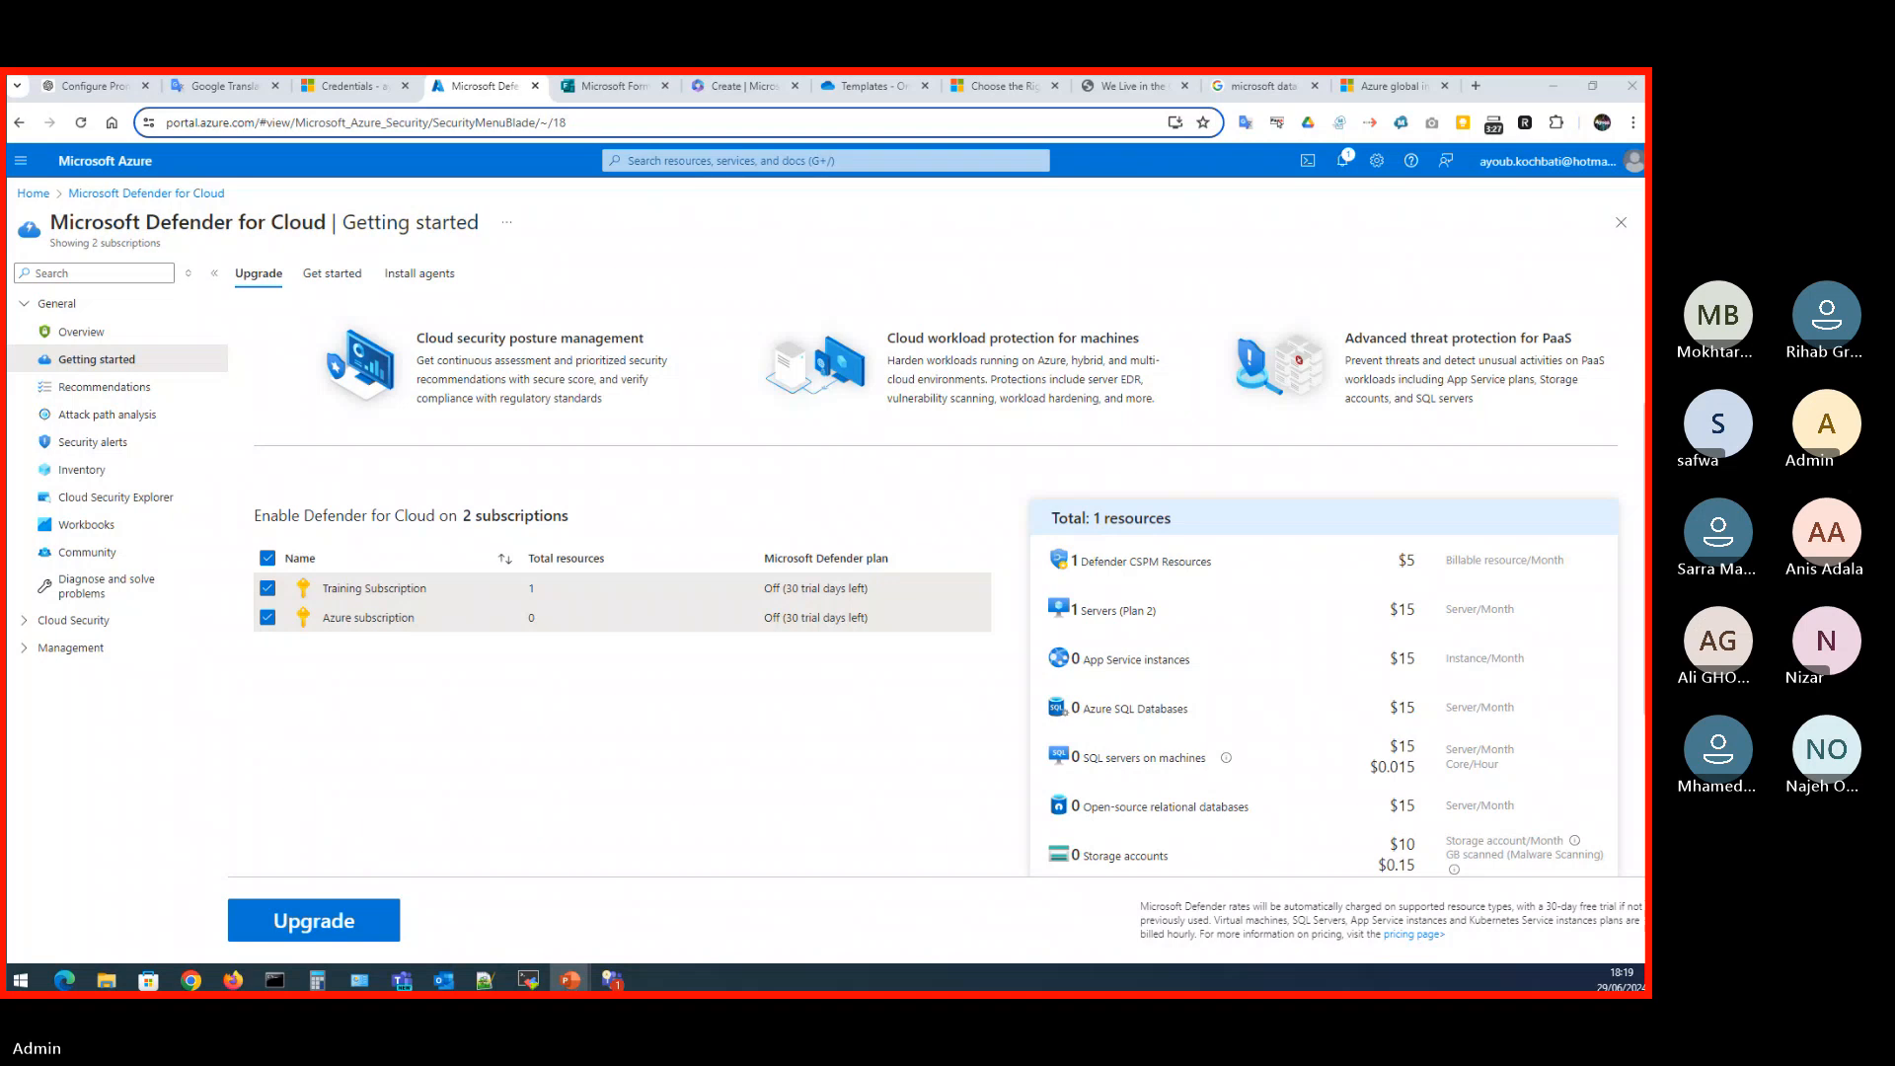
key(shift+F5)
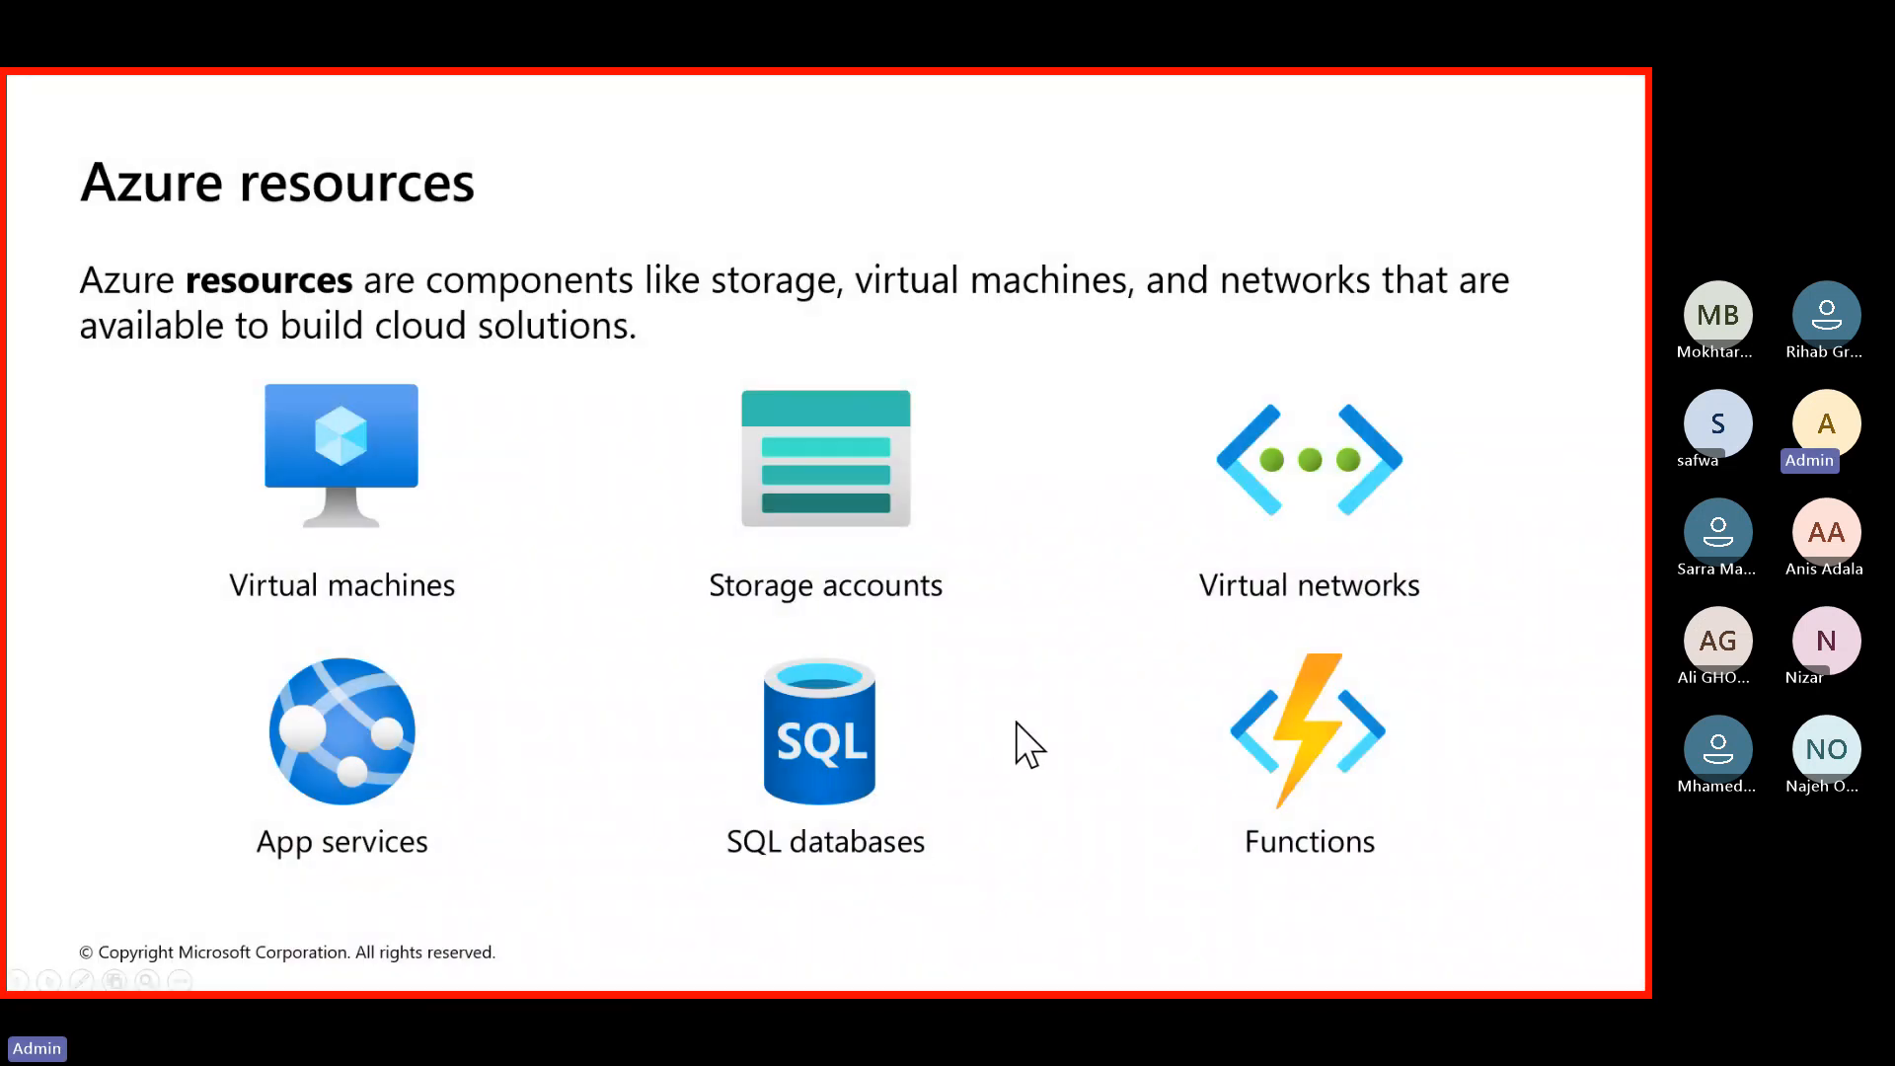
click(1016, 723)
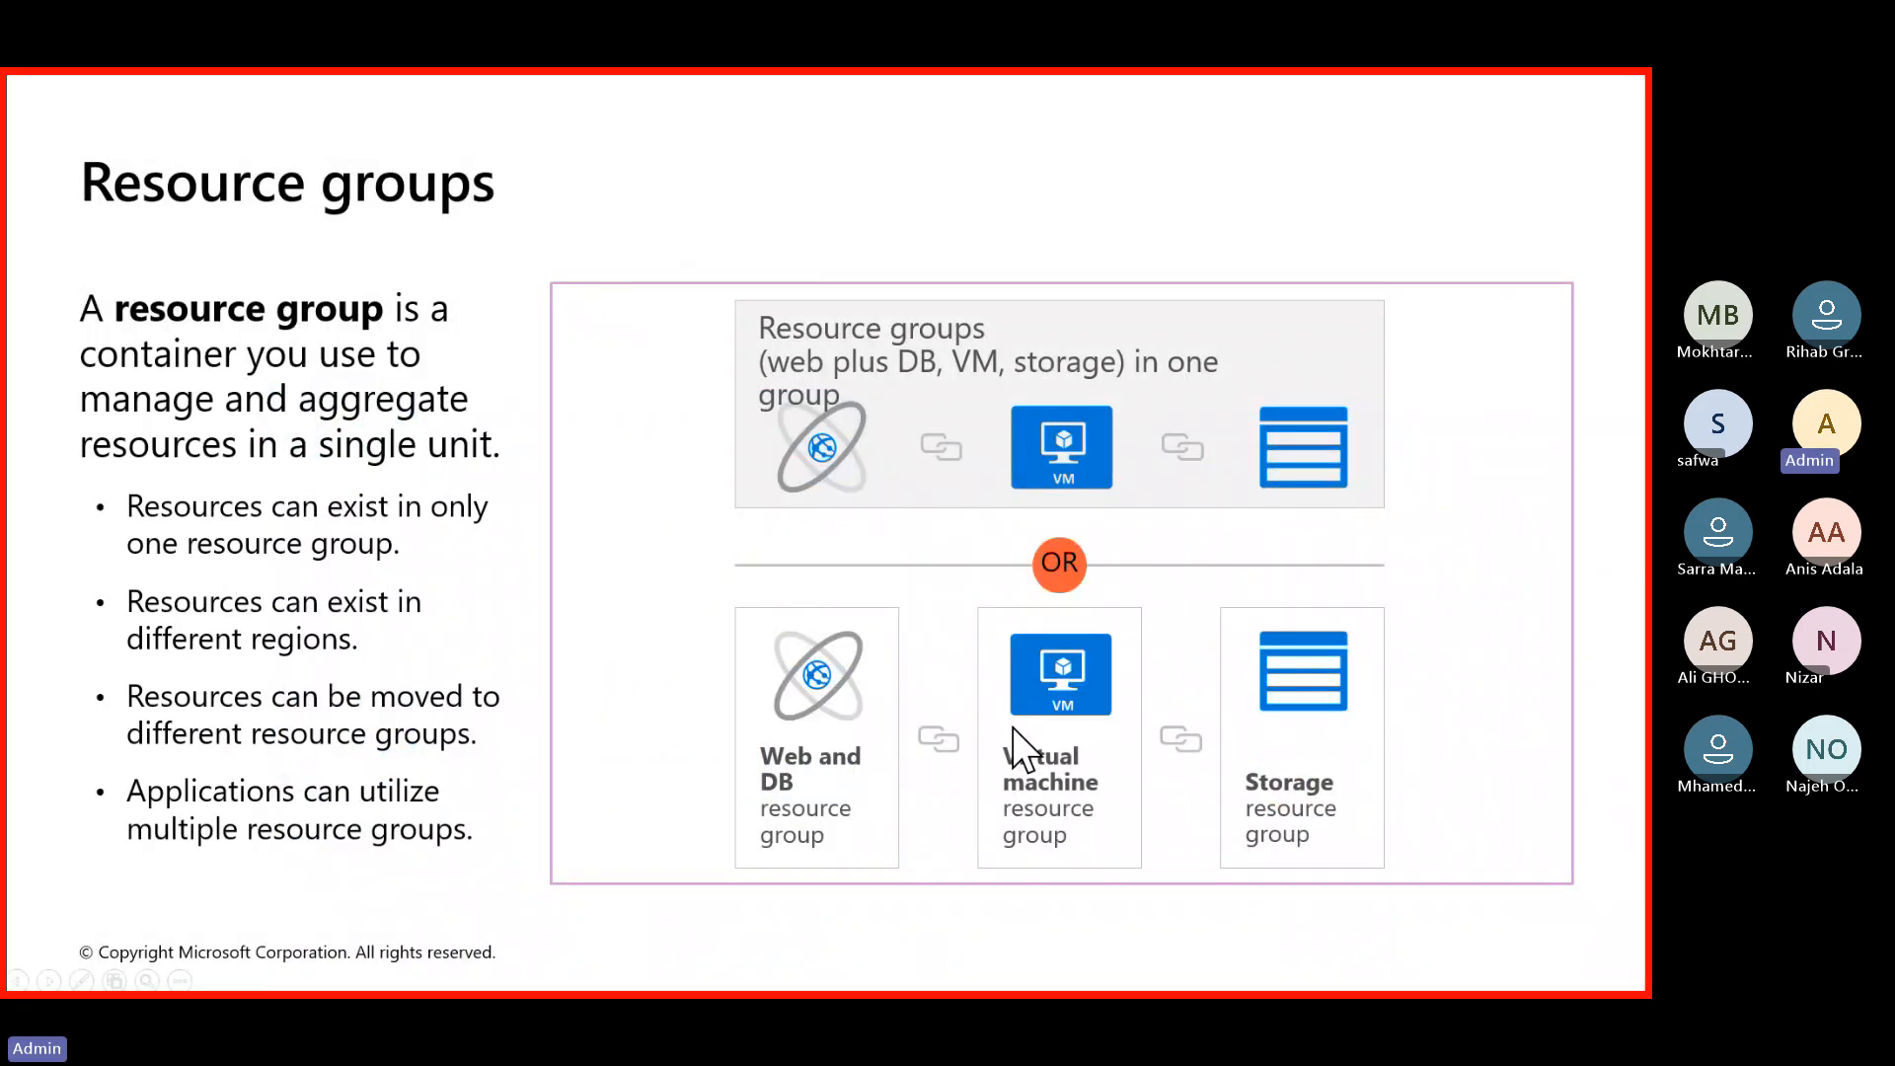
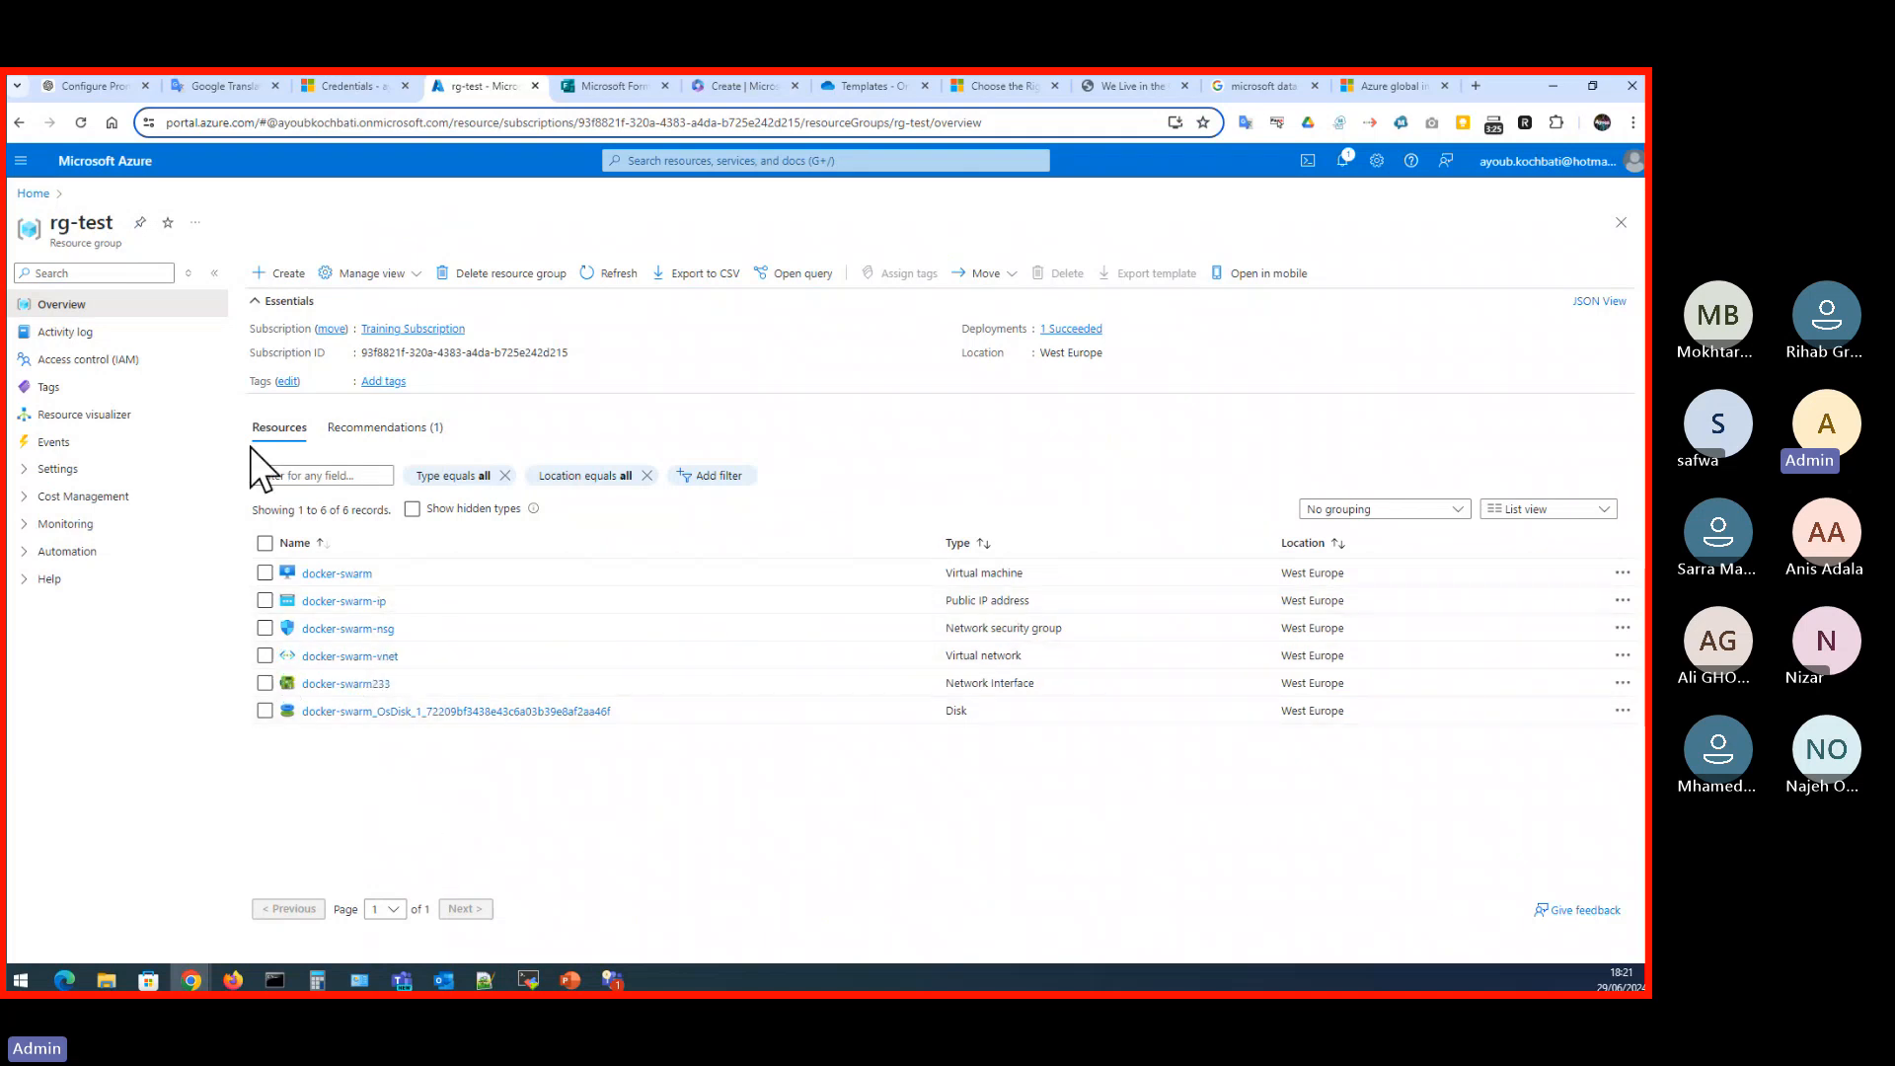
- Return to the portal's home page, show the Resource groups slide in the PowerPoint presentation, and switch back to the portal
click(33, 196)
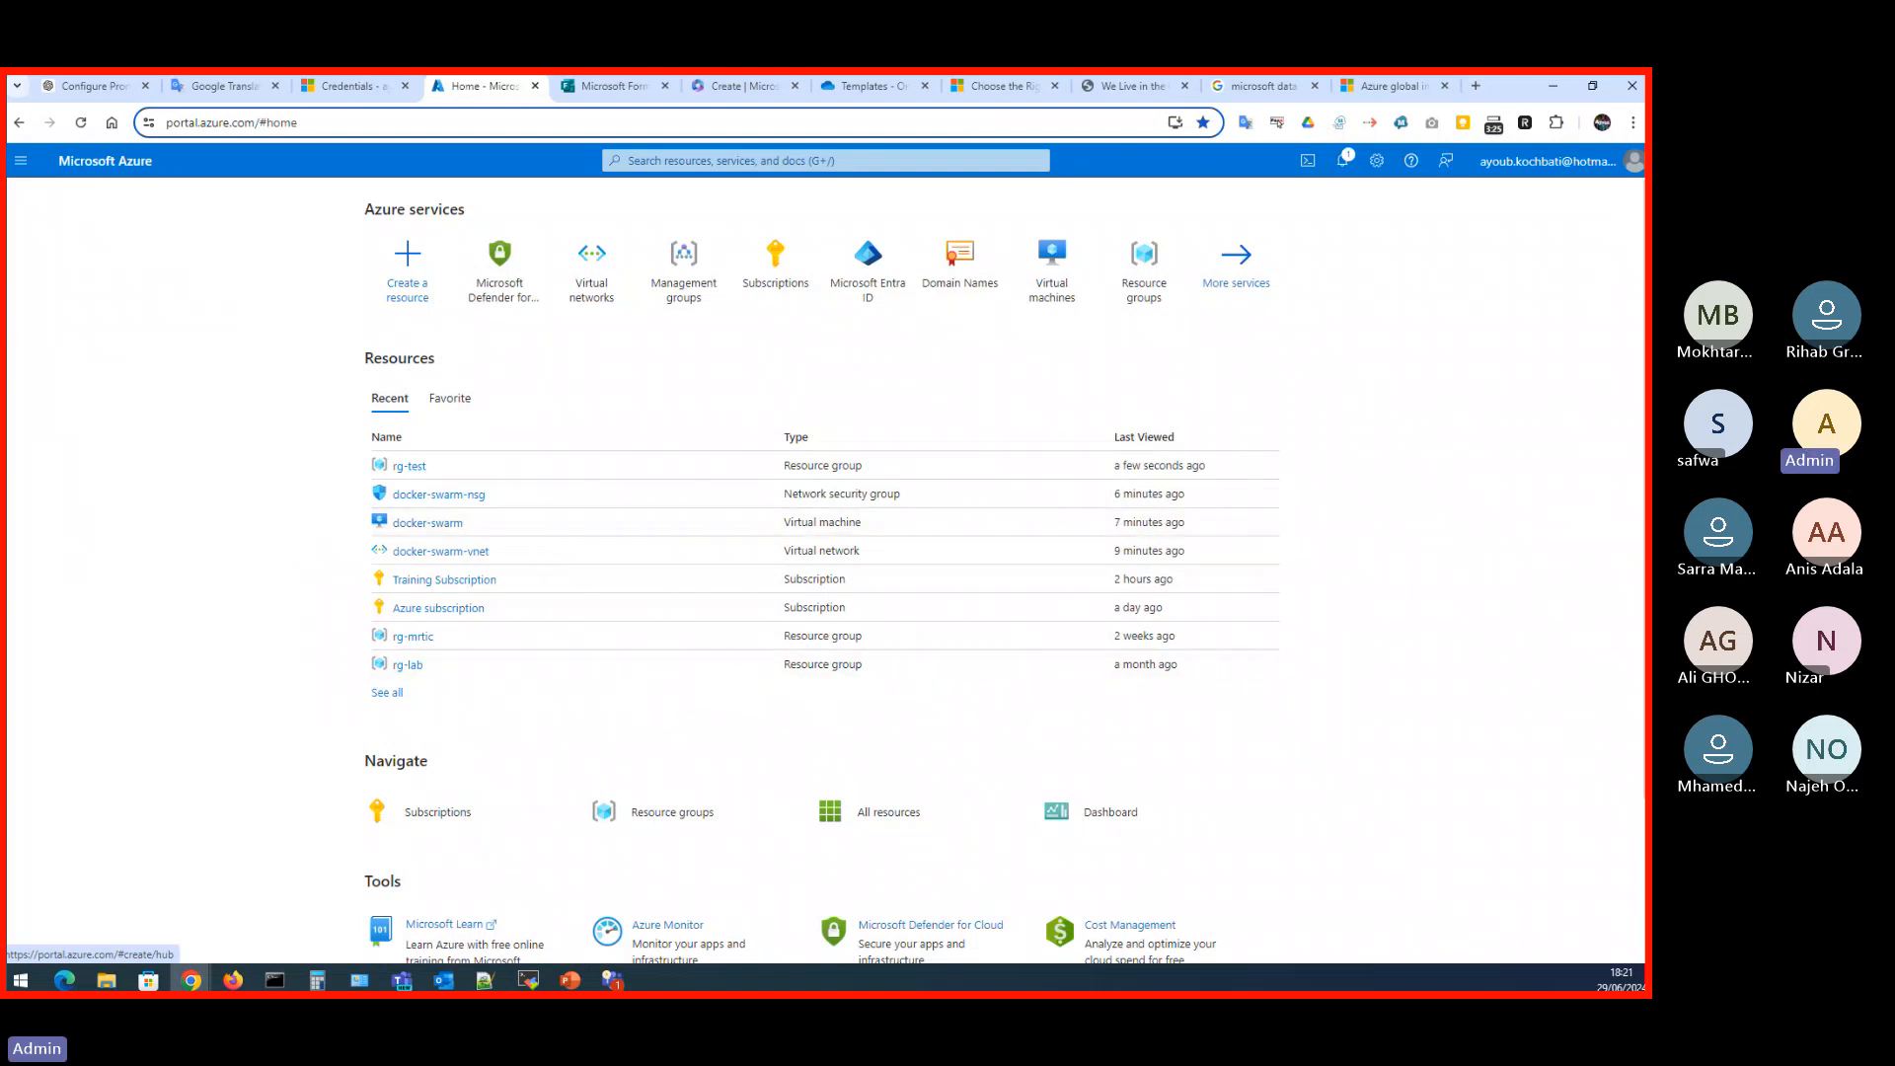
click(570, 980)
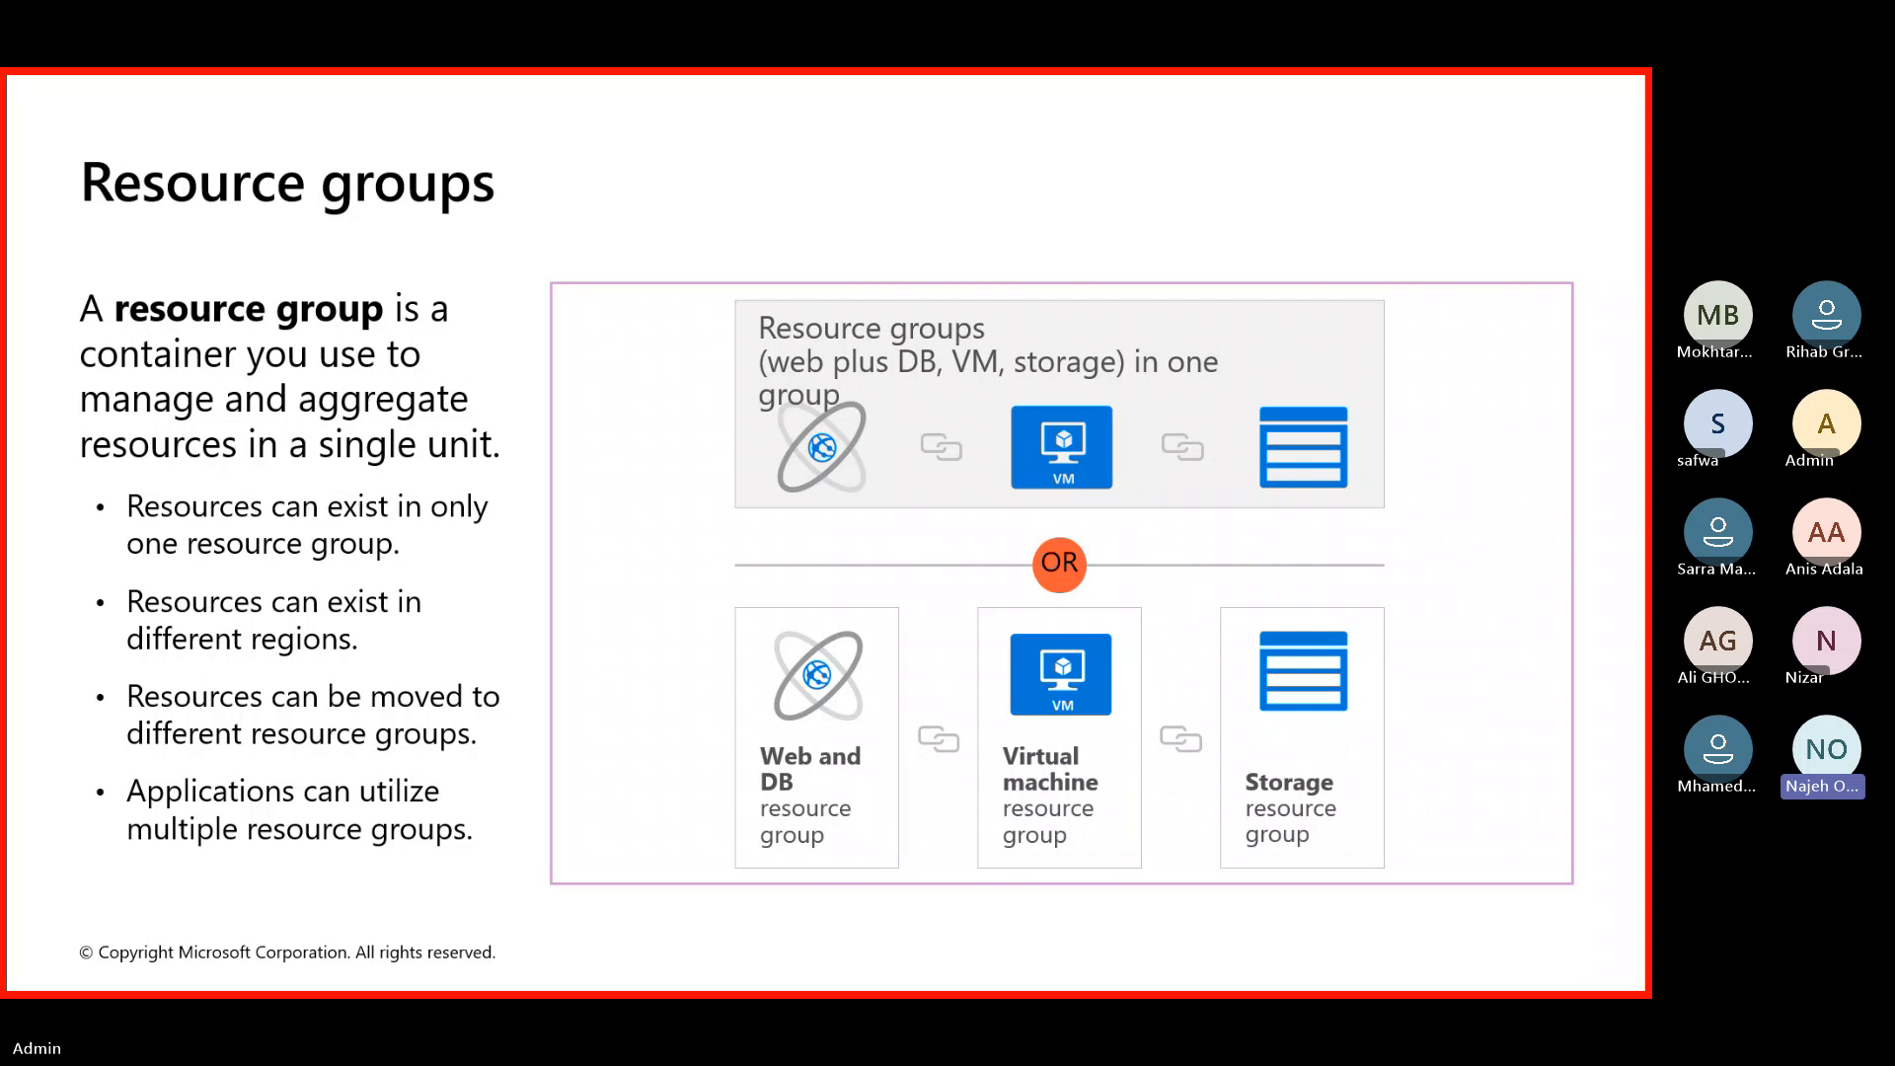
key(alt+Tab)
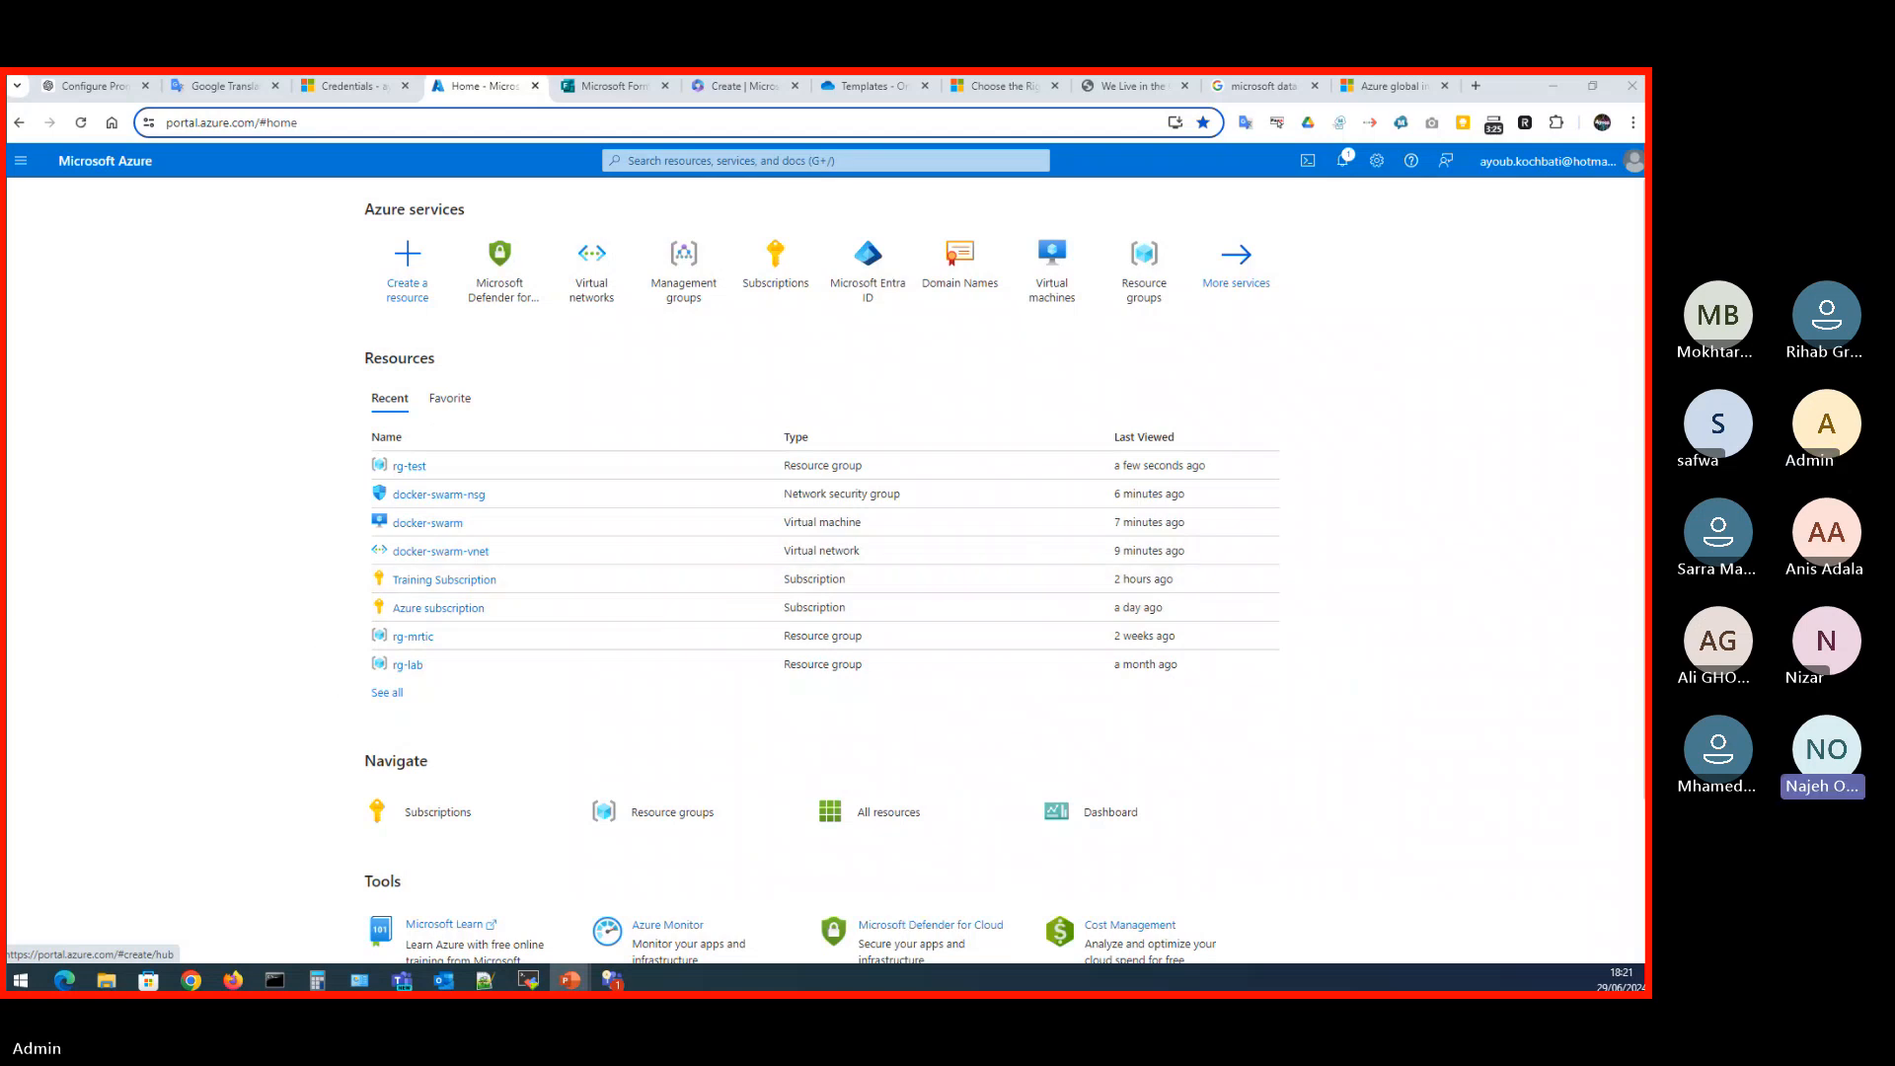
click(408, 271)
key(alt+Tab)
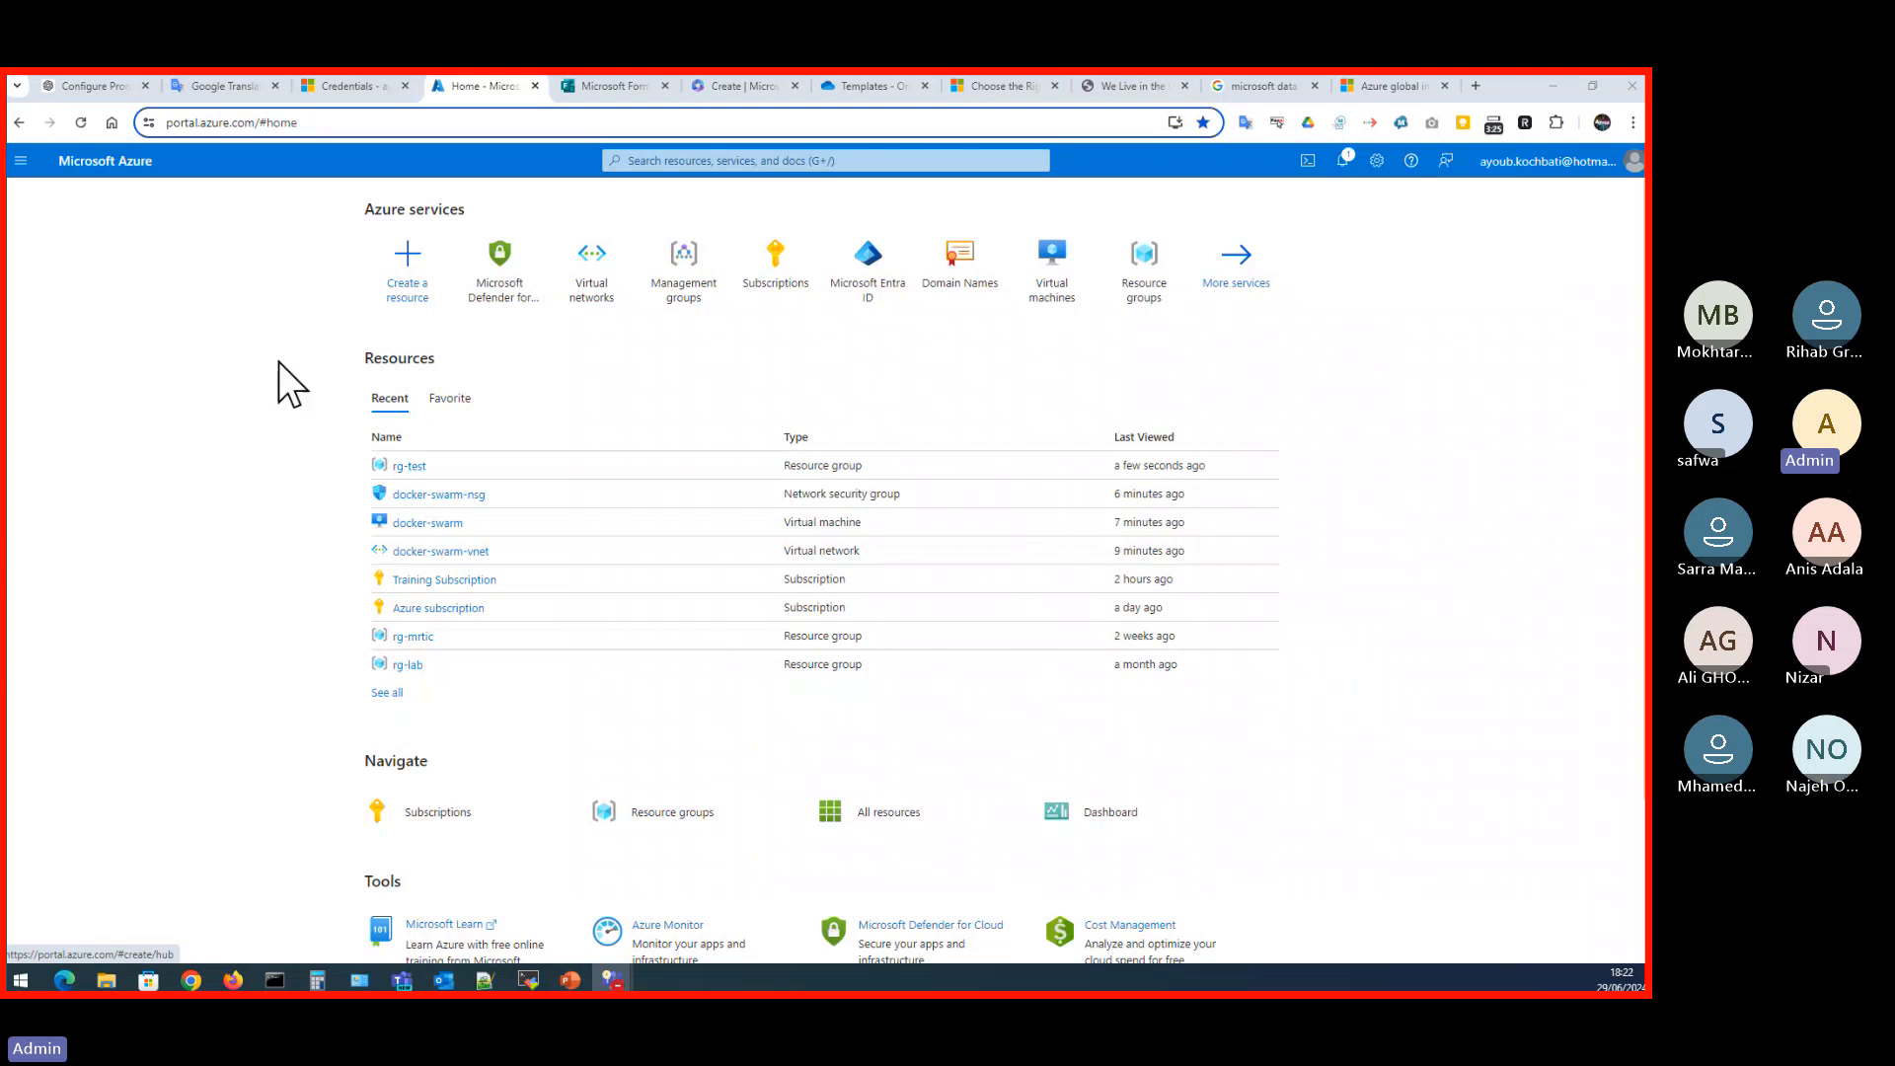
- Open the docker-swarm-ip public IP address in the rg-test resource group and try to open its move to another resource group
click(407, 466)
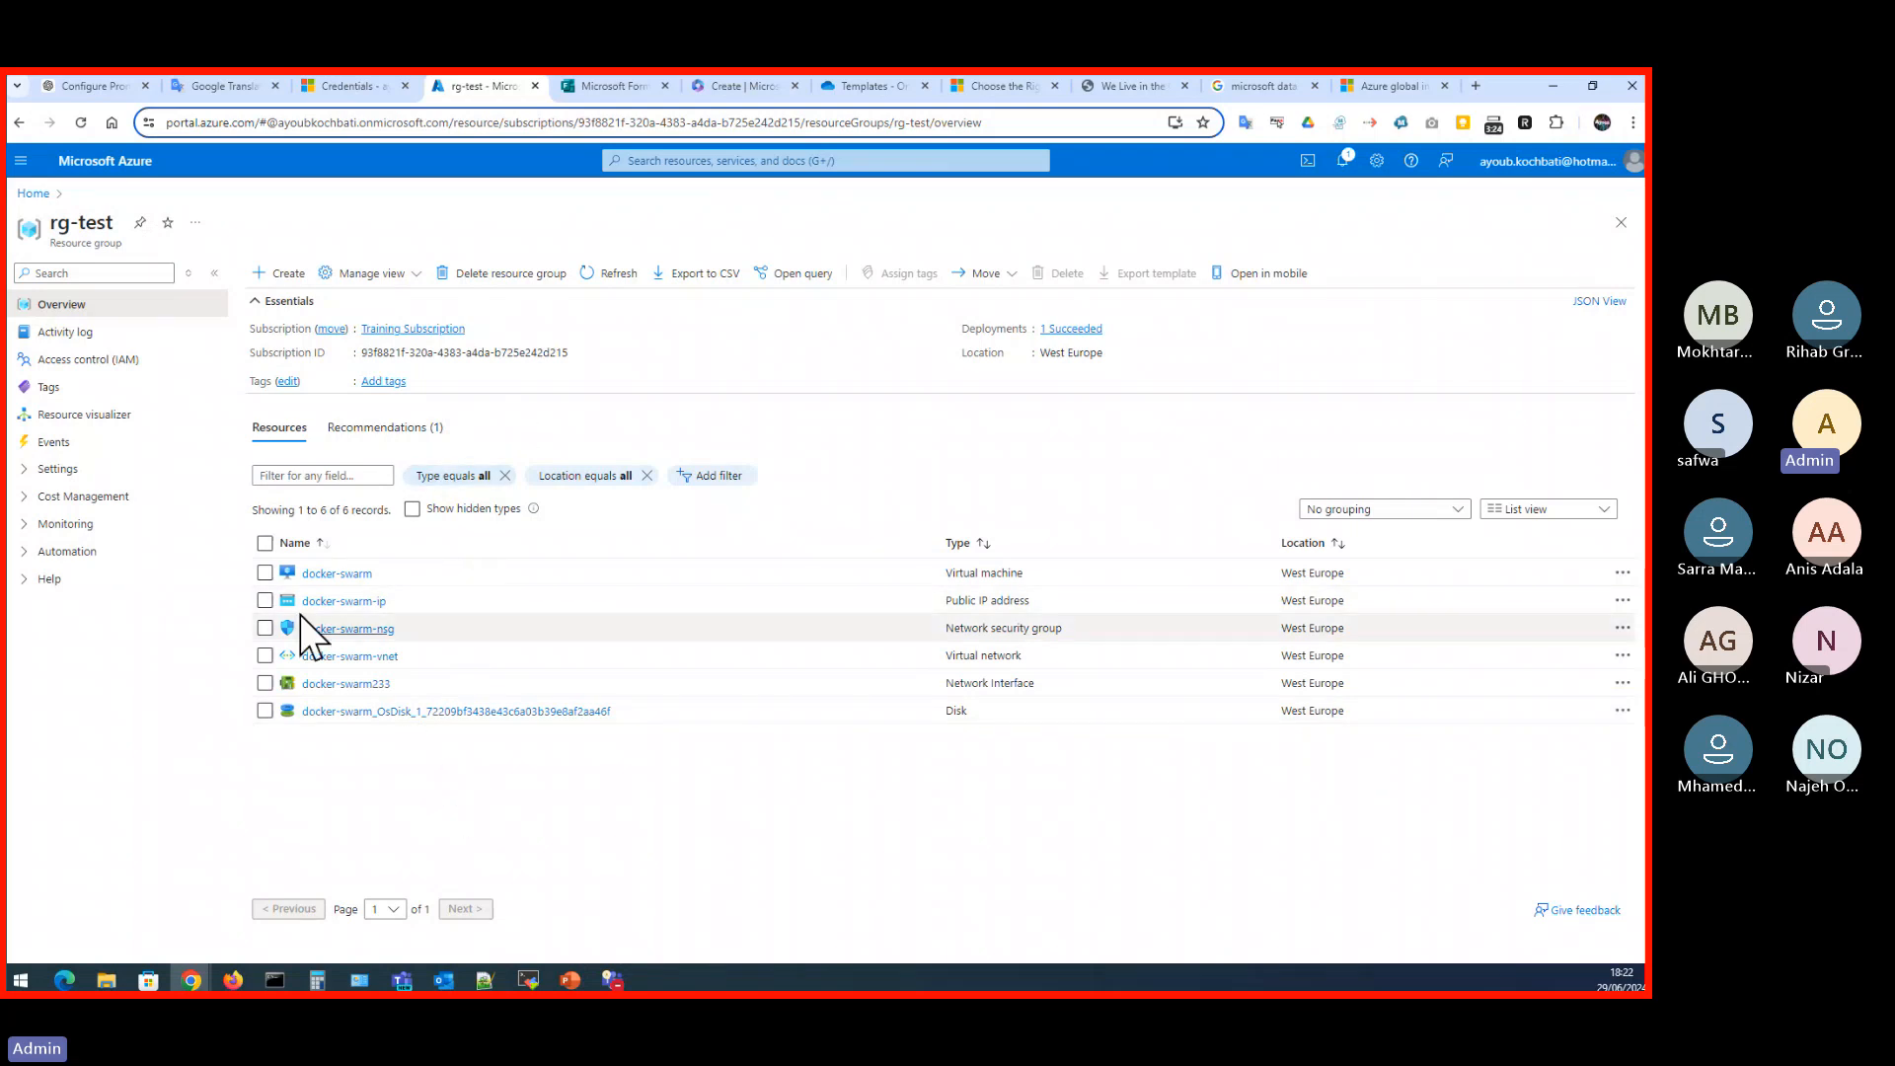
click(336, 602)
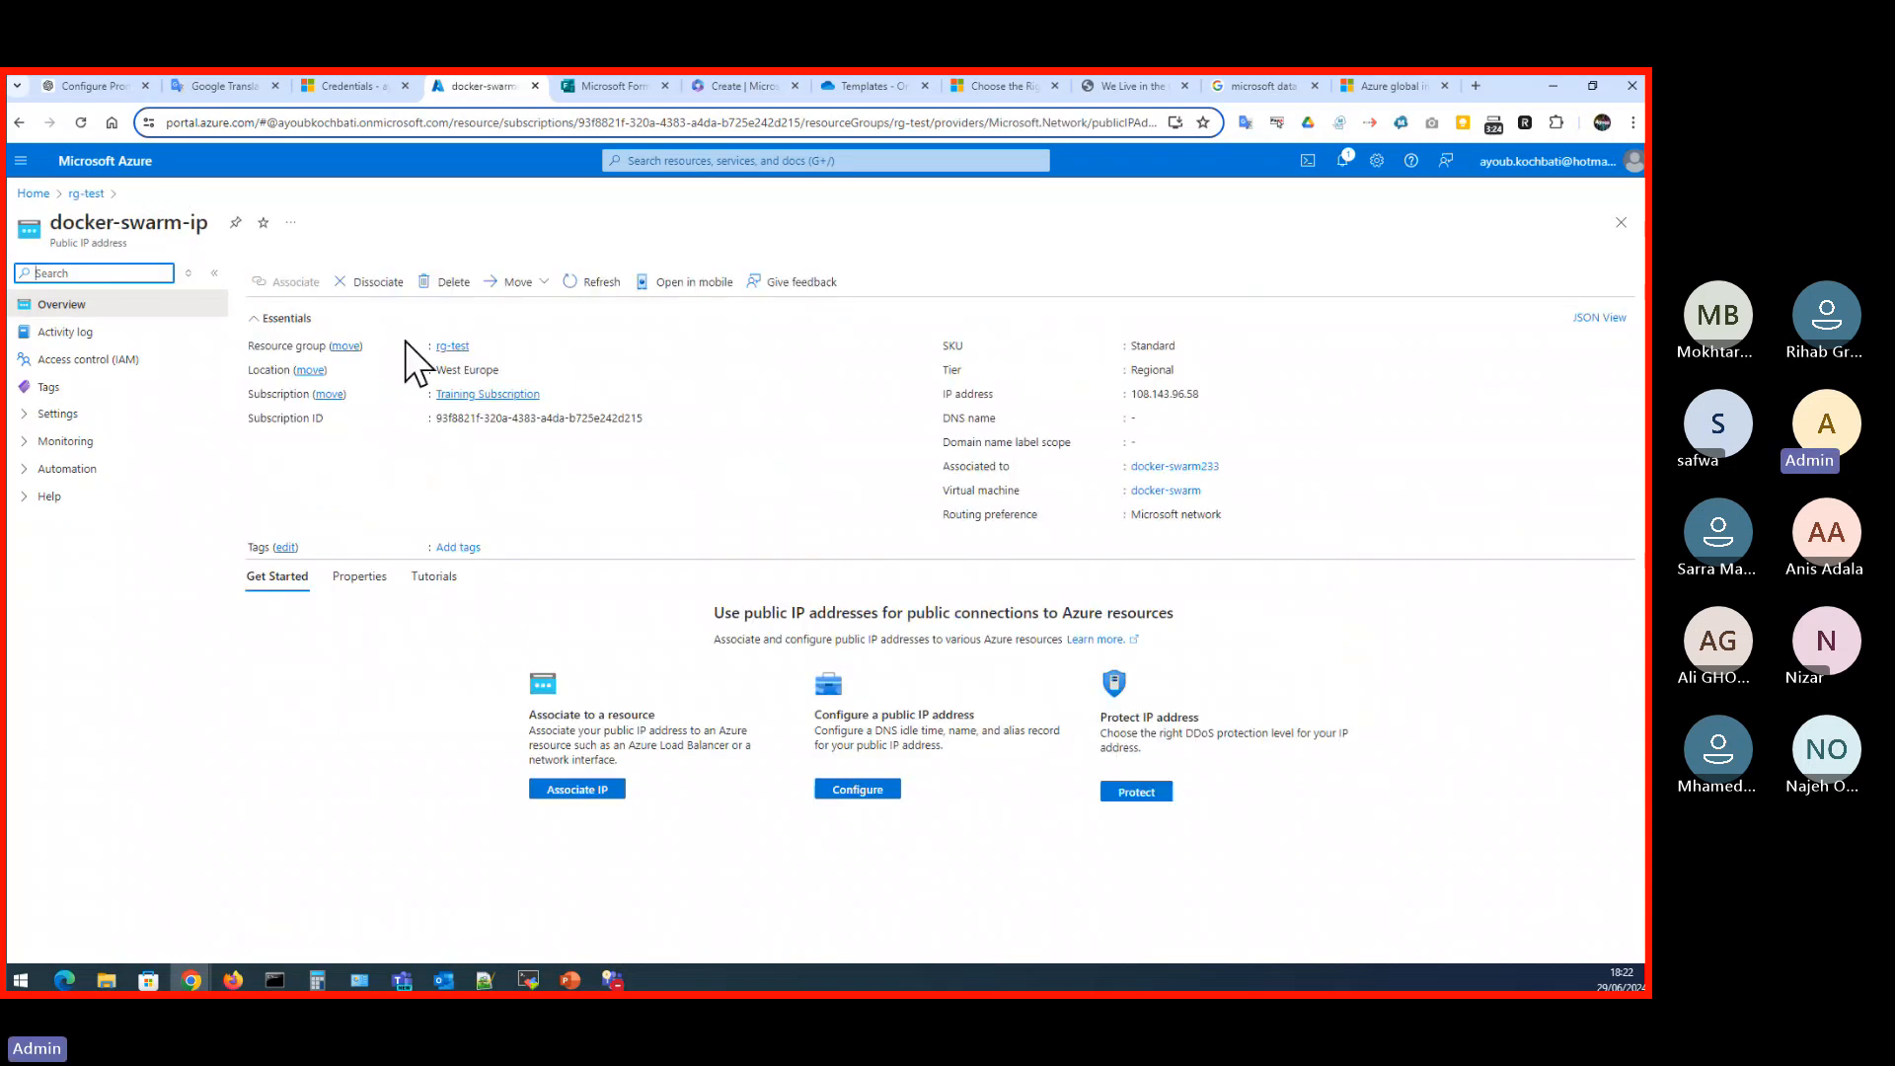
click(347, 352)
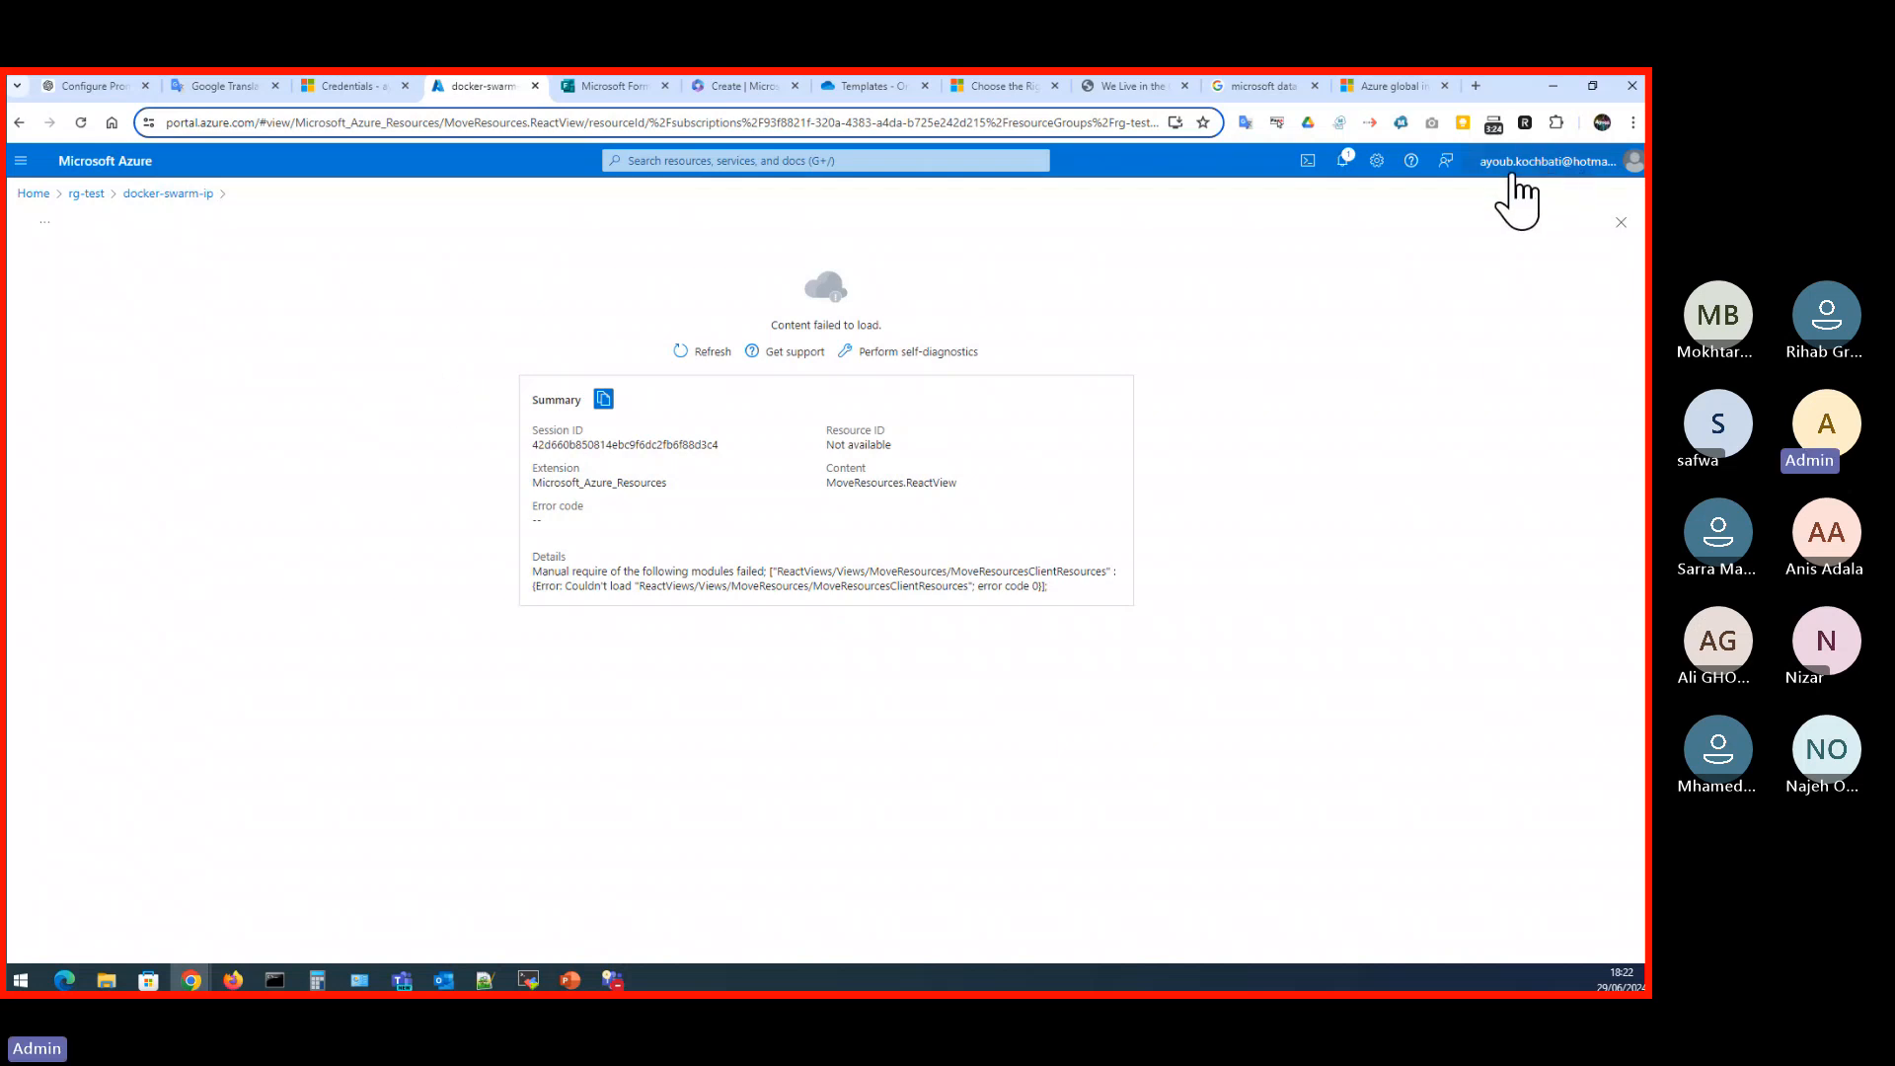
click(161, 194)
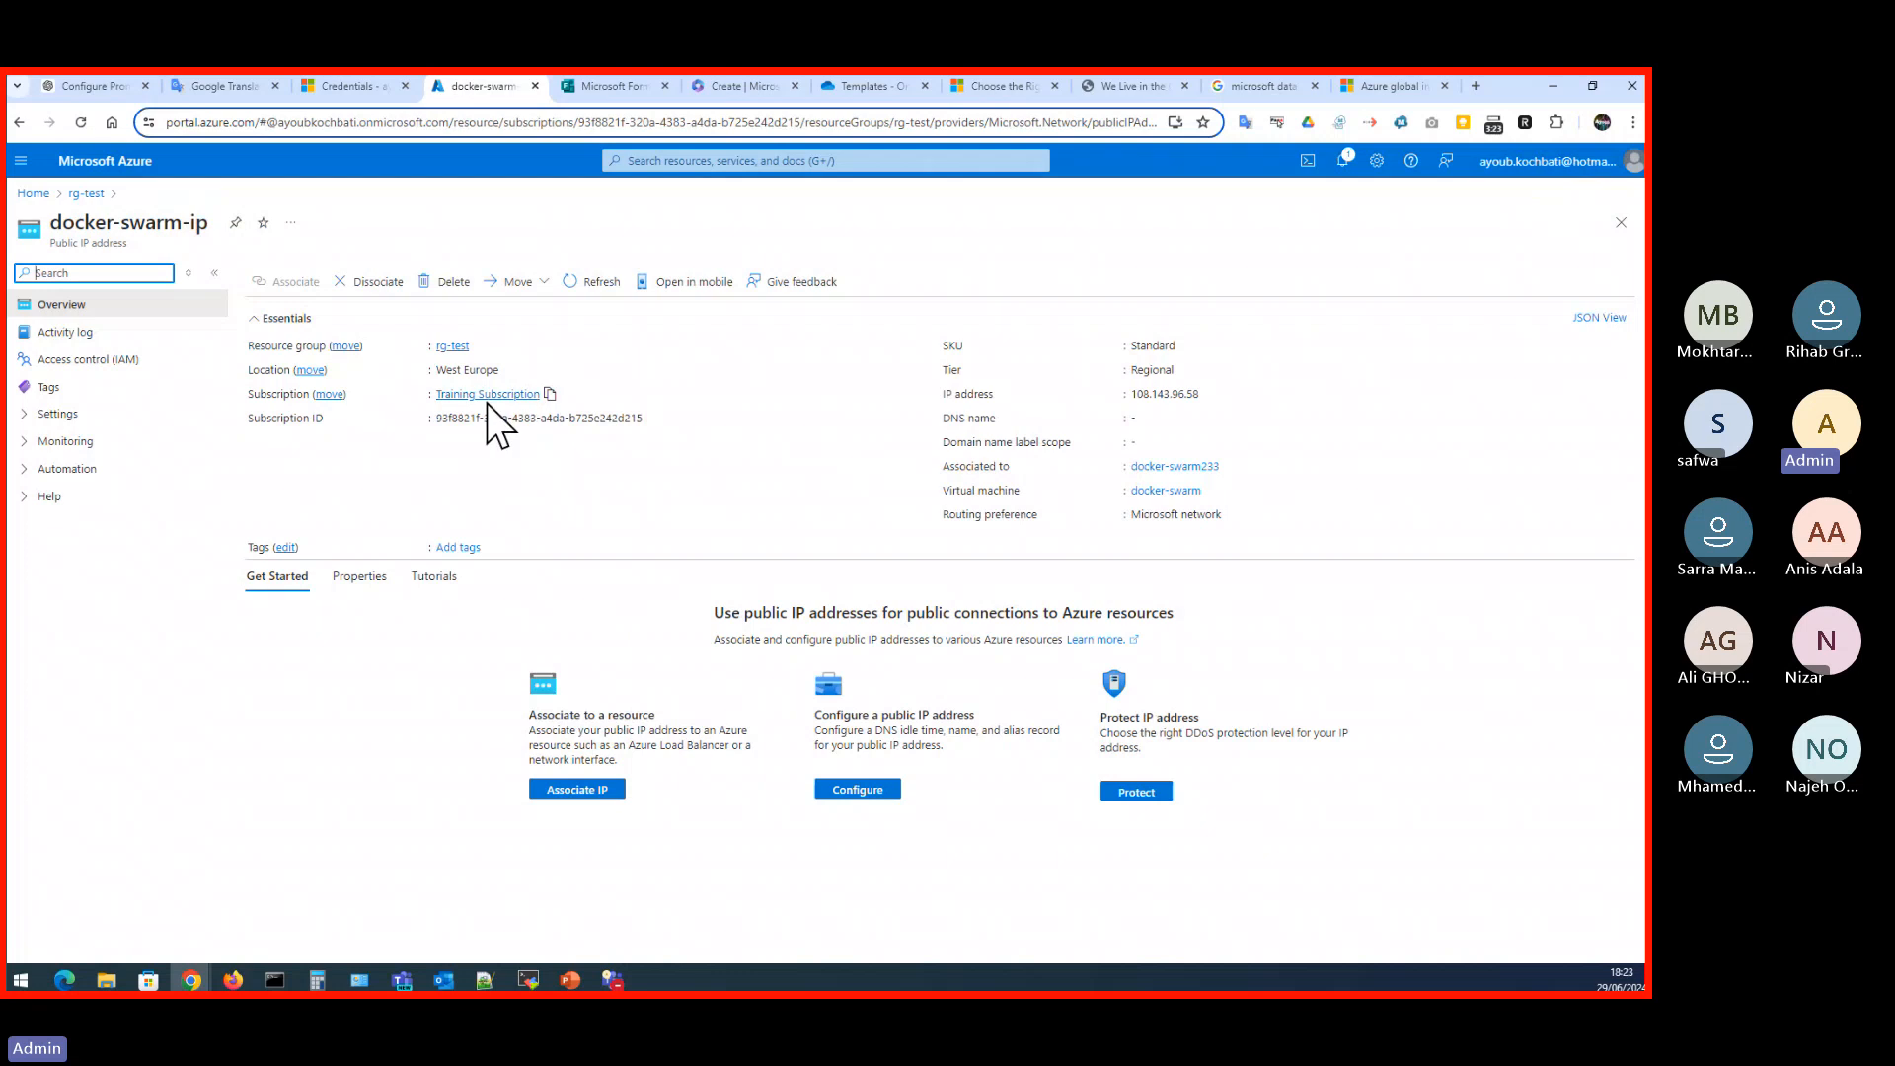
- Try to open the docker-swarm-vnet virtual network from rg-test, and return to the home page to look over the recent resources
click(87, 194)
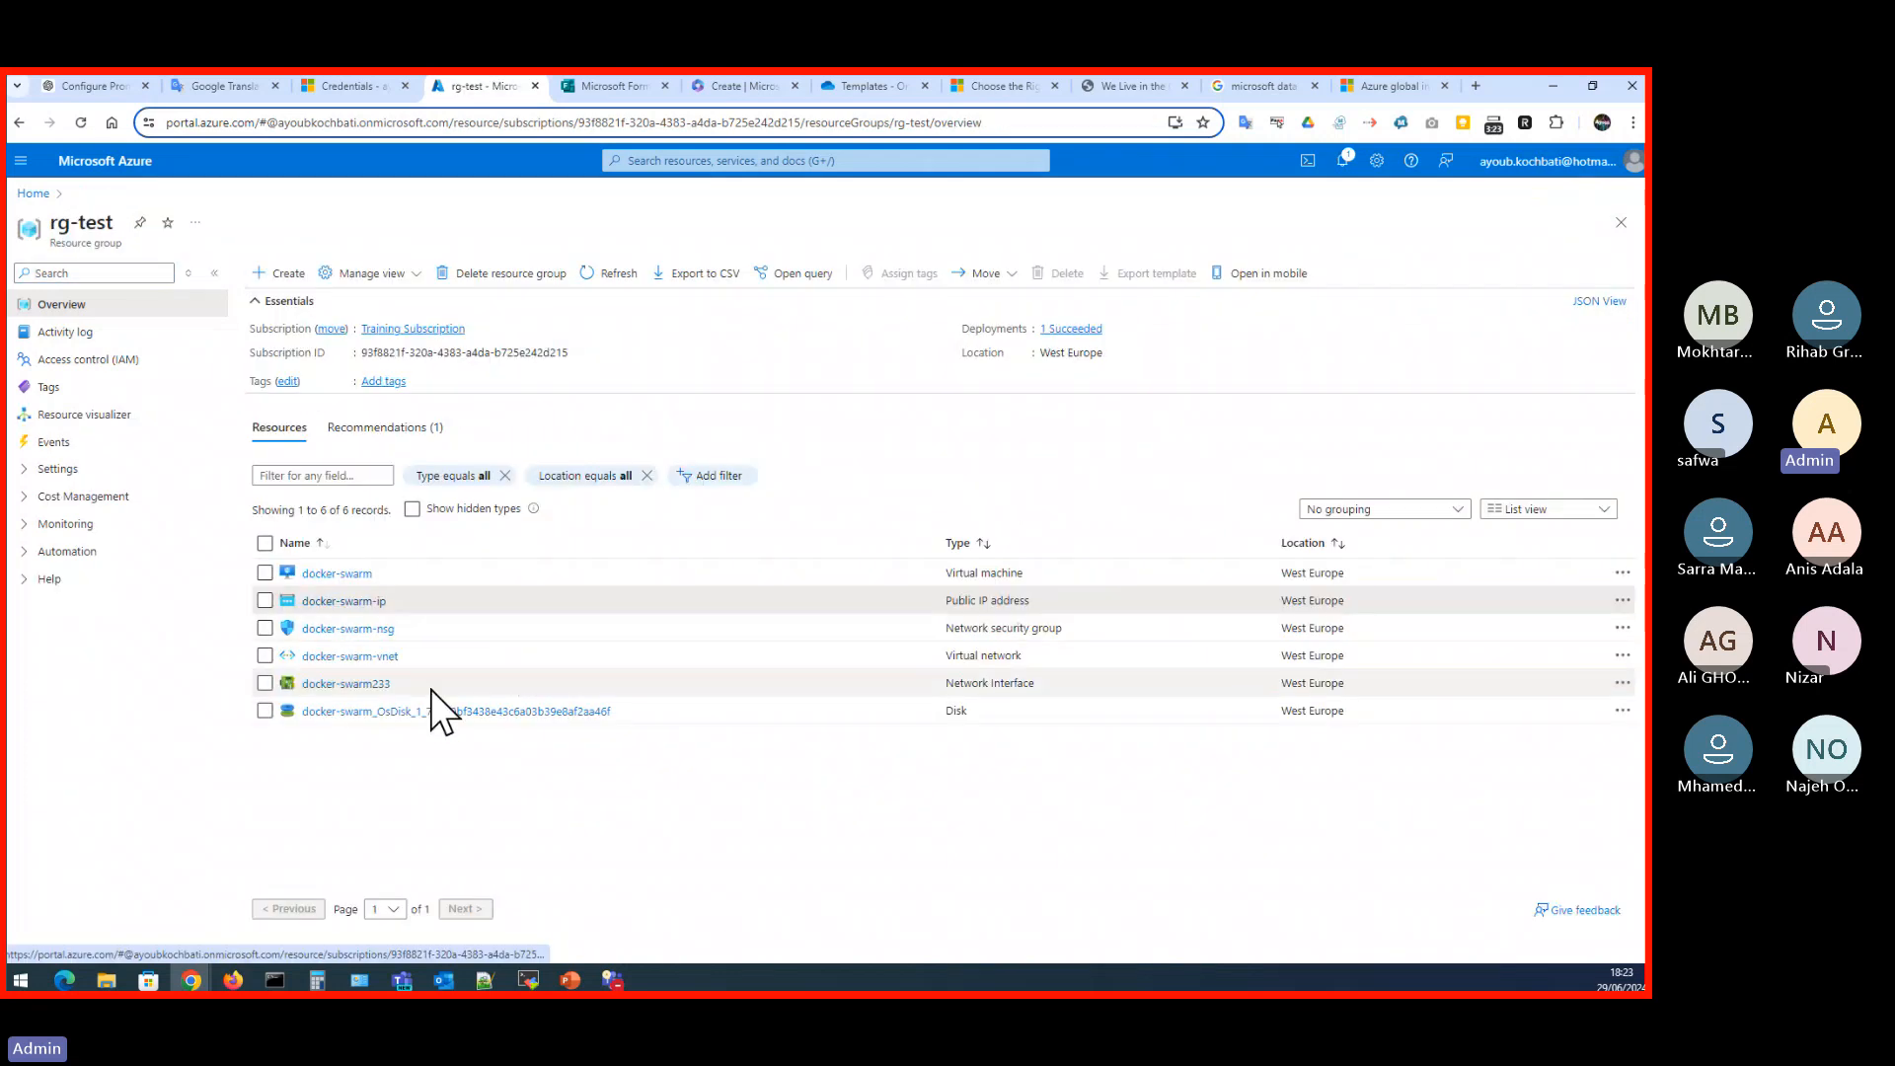
click(365, 657)
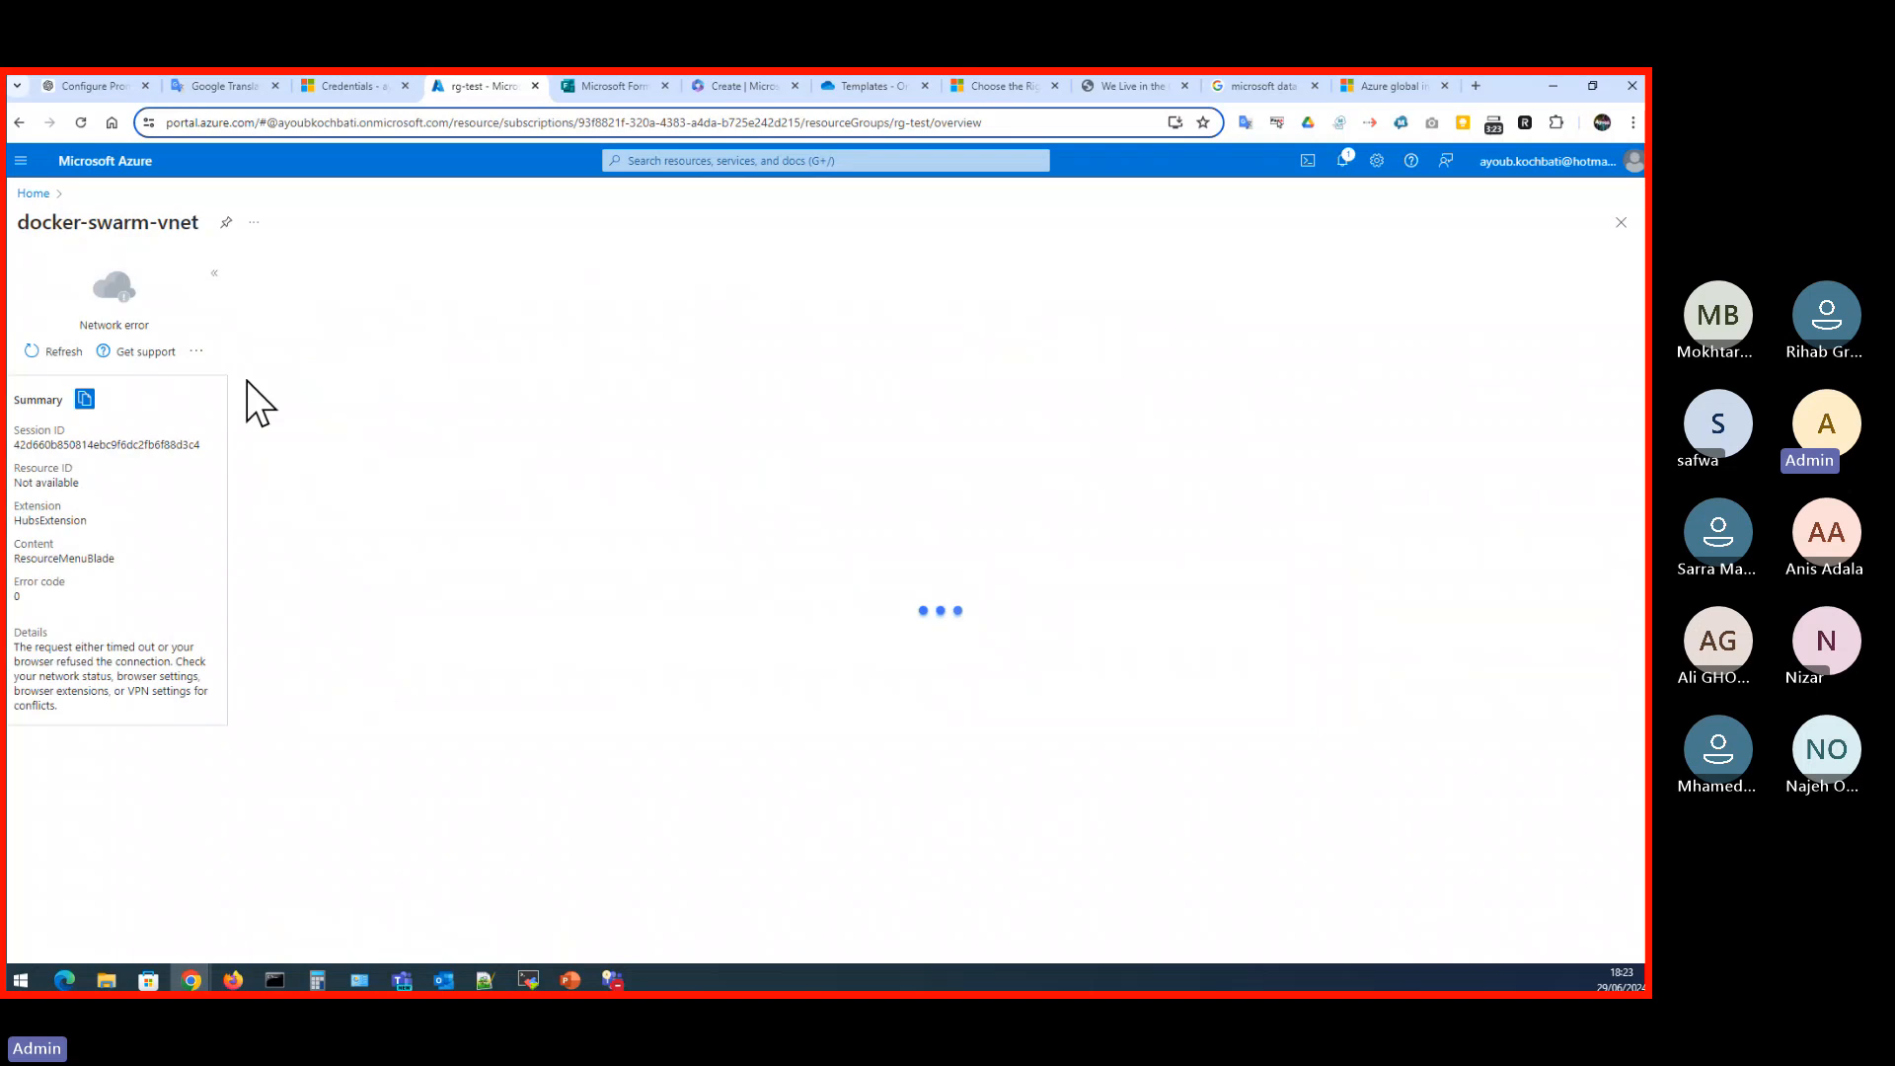
click(35, 195)
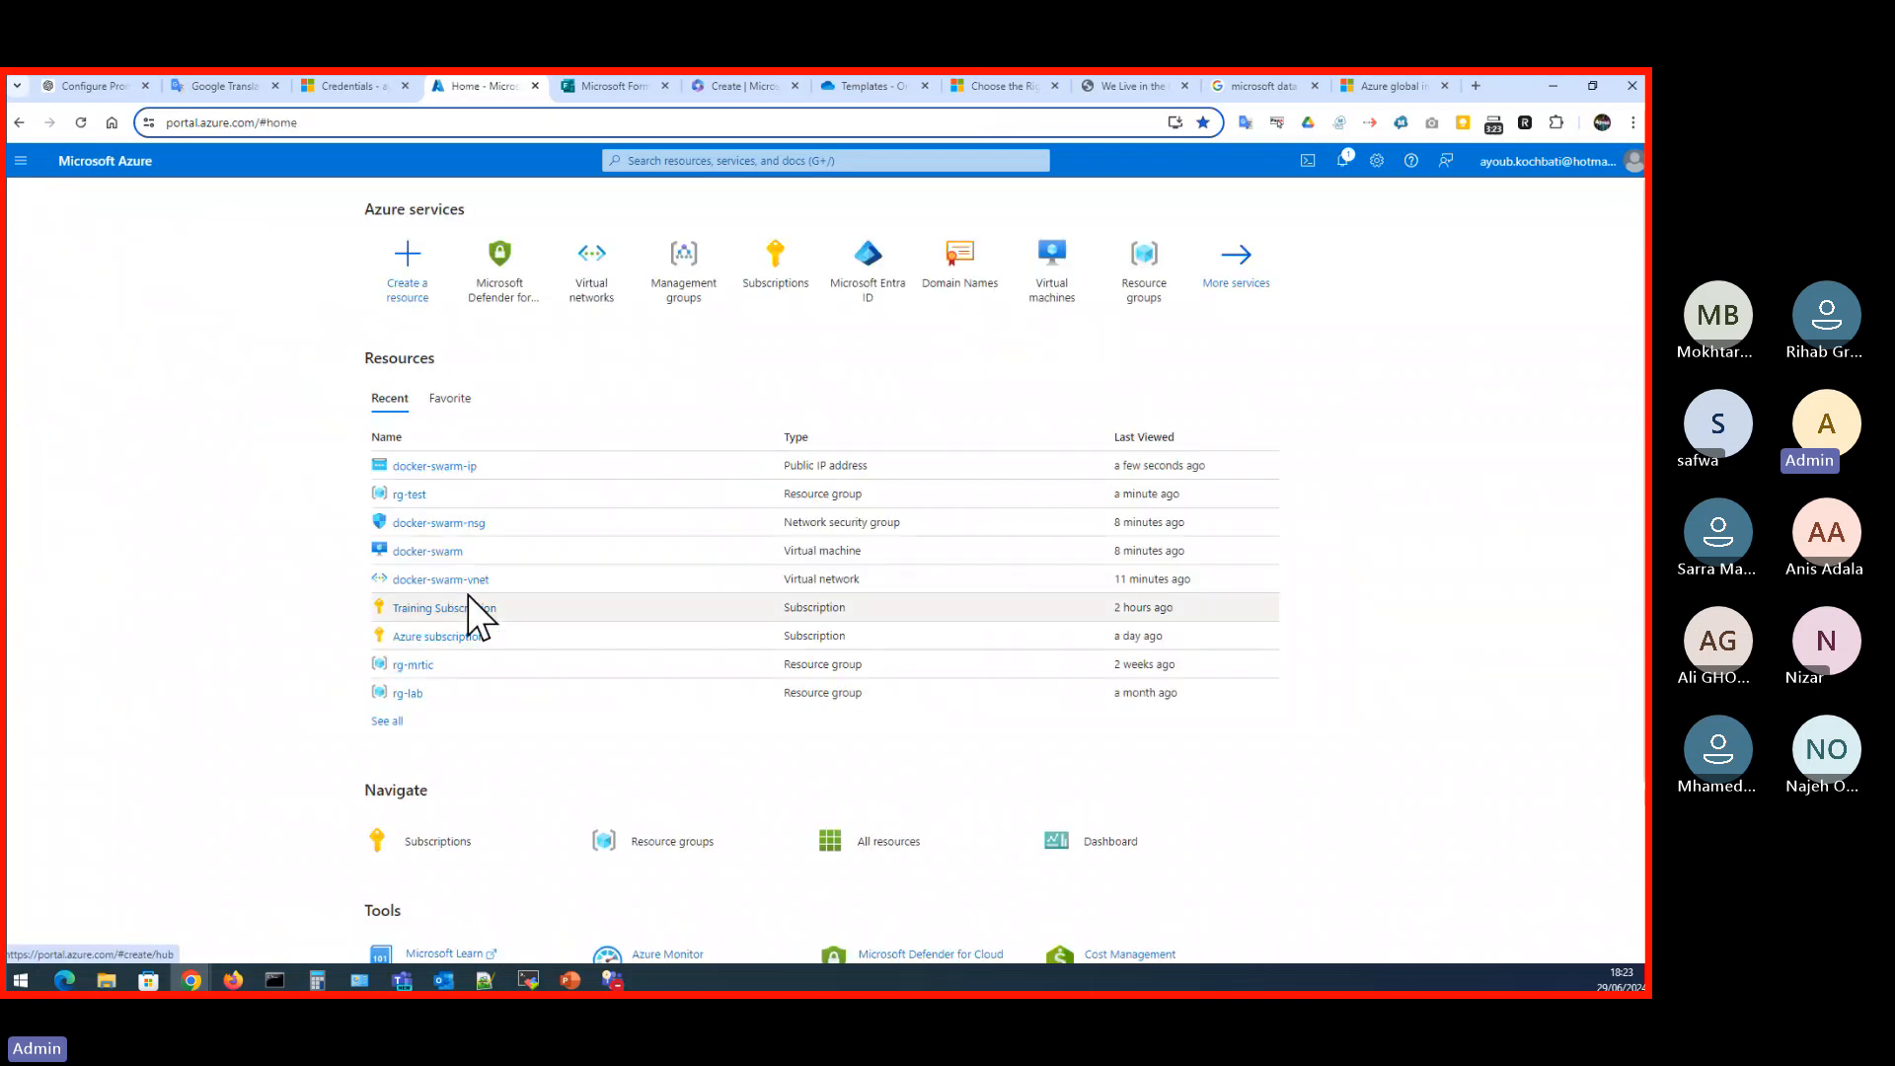
mouse_move(452, 593)
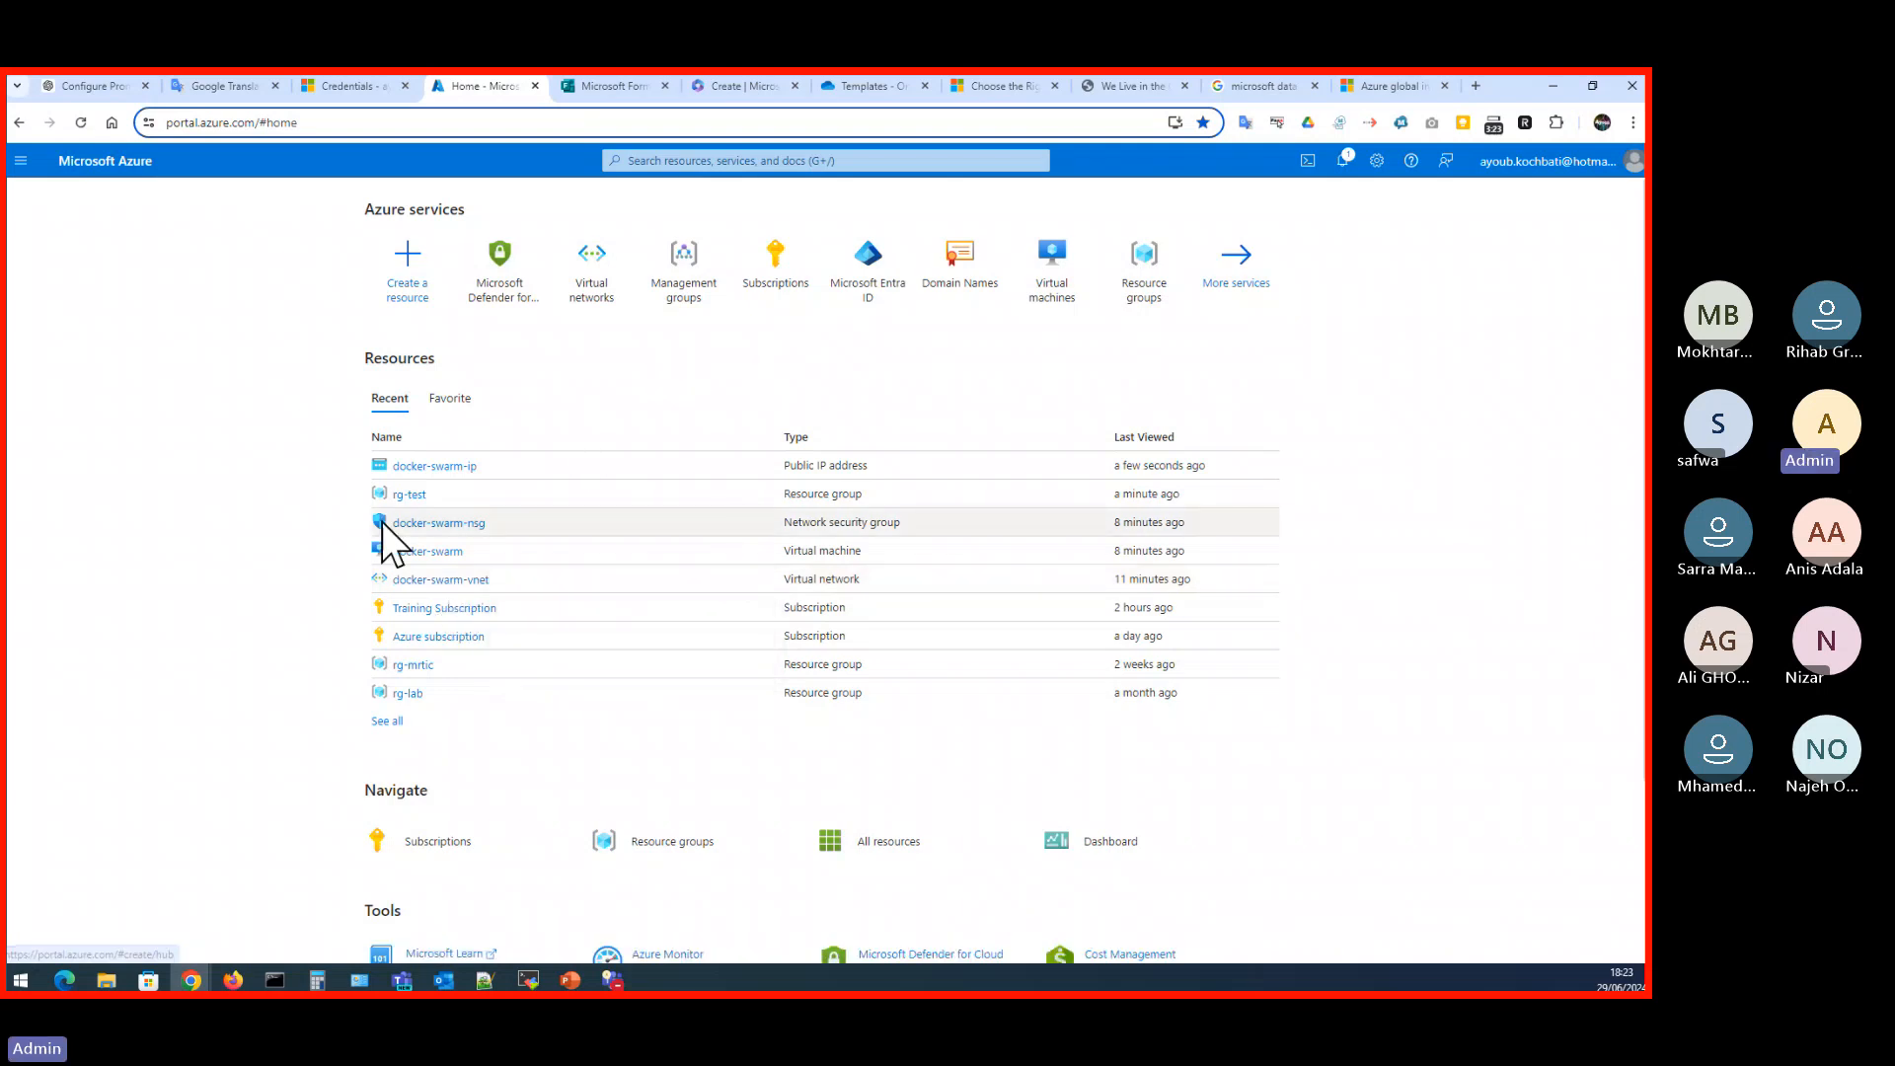
mouse_move(413, 505)
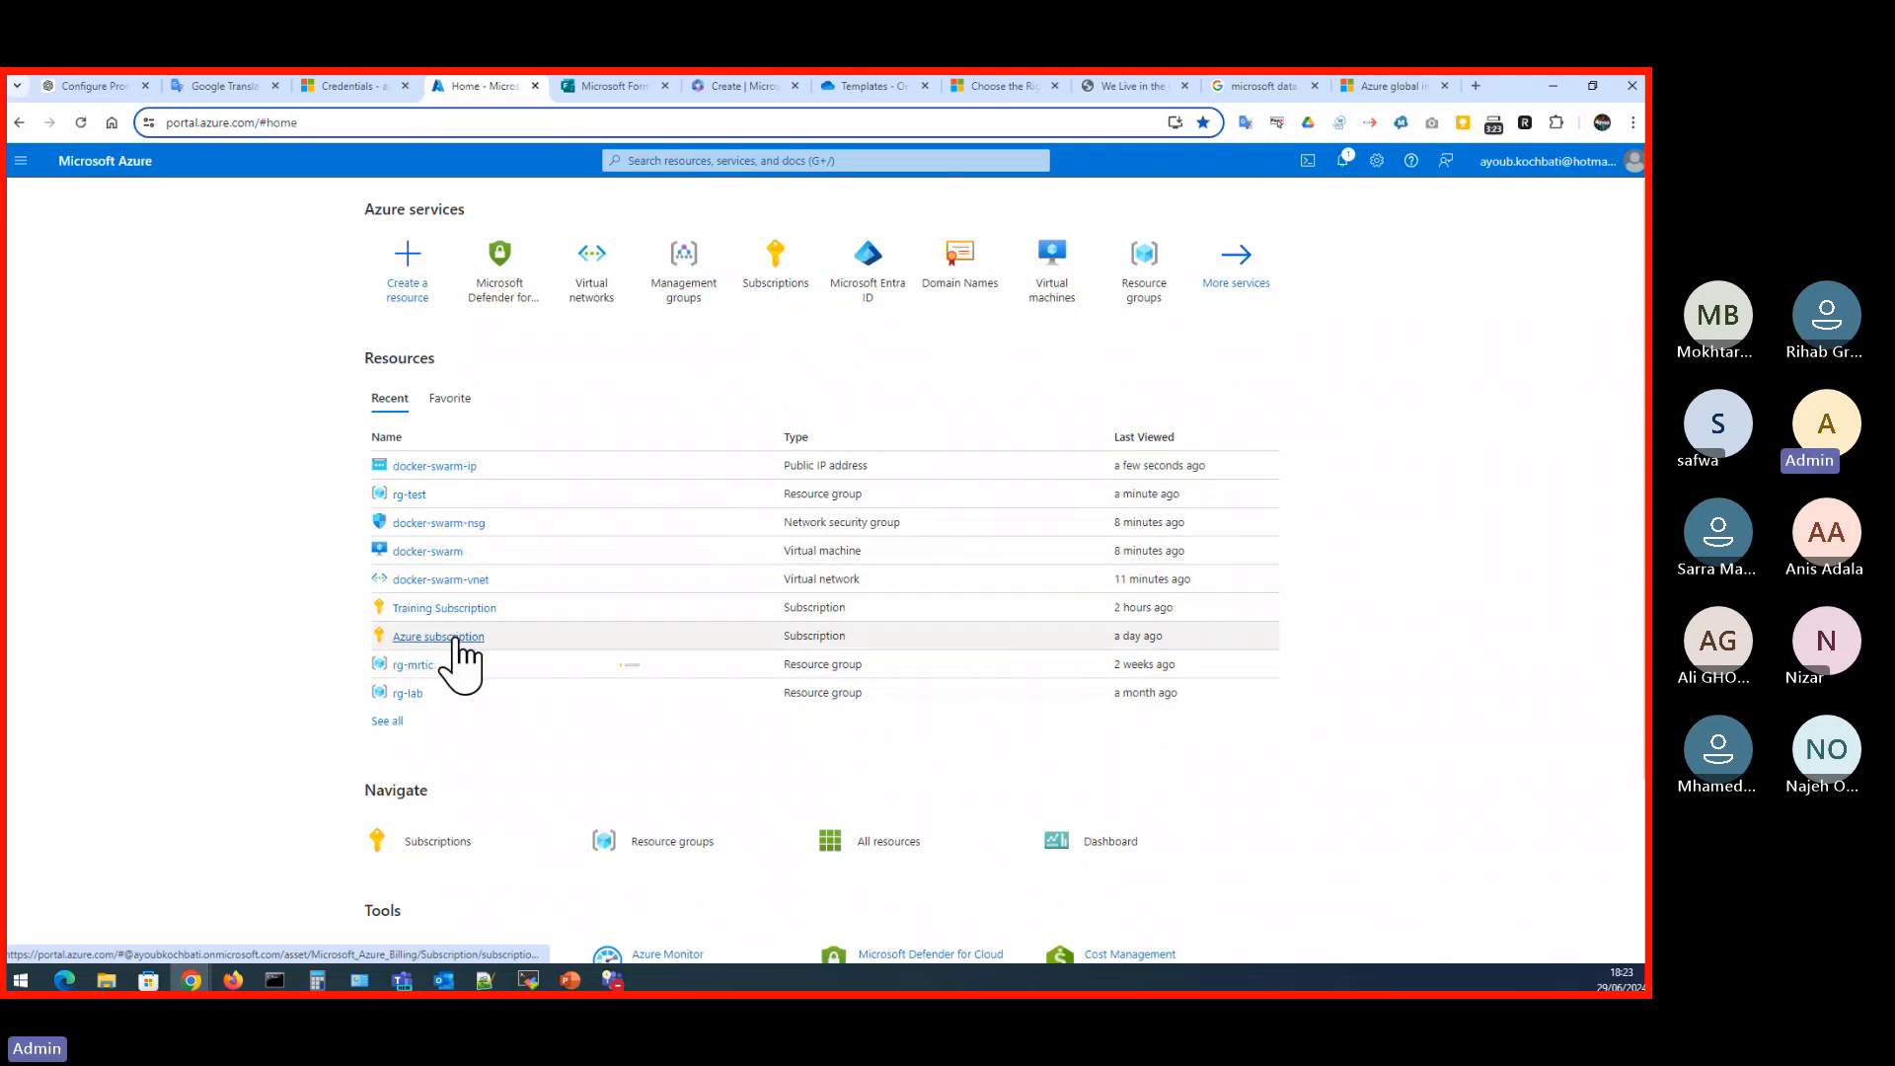
mouse_move(455, 640)
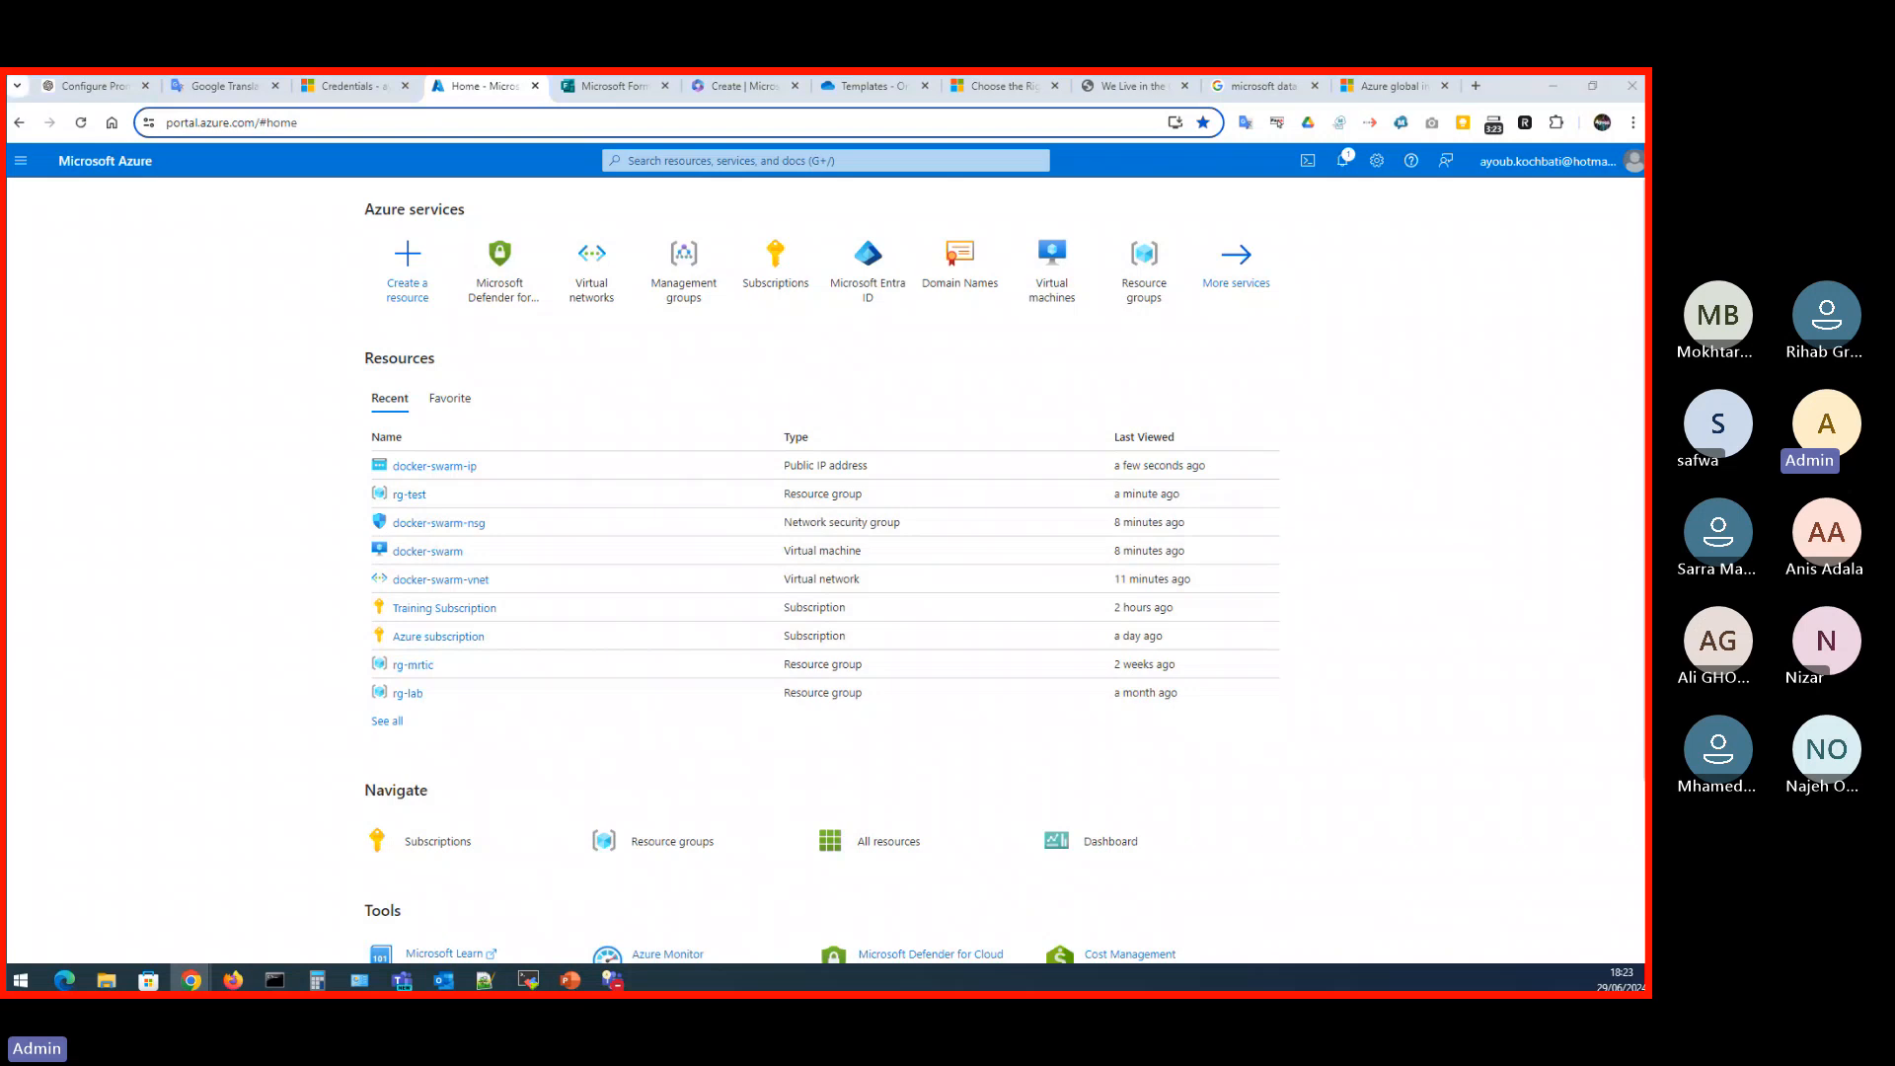
- Switch to the PowerPoint presentation, resume the slide show from the Resource groups slide, and advance to the Azure subscriptions slide
key(alt+Tab)
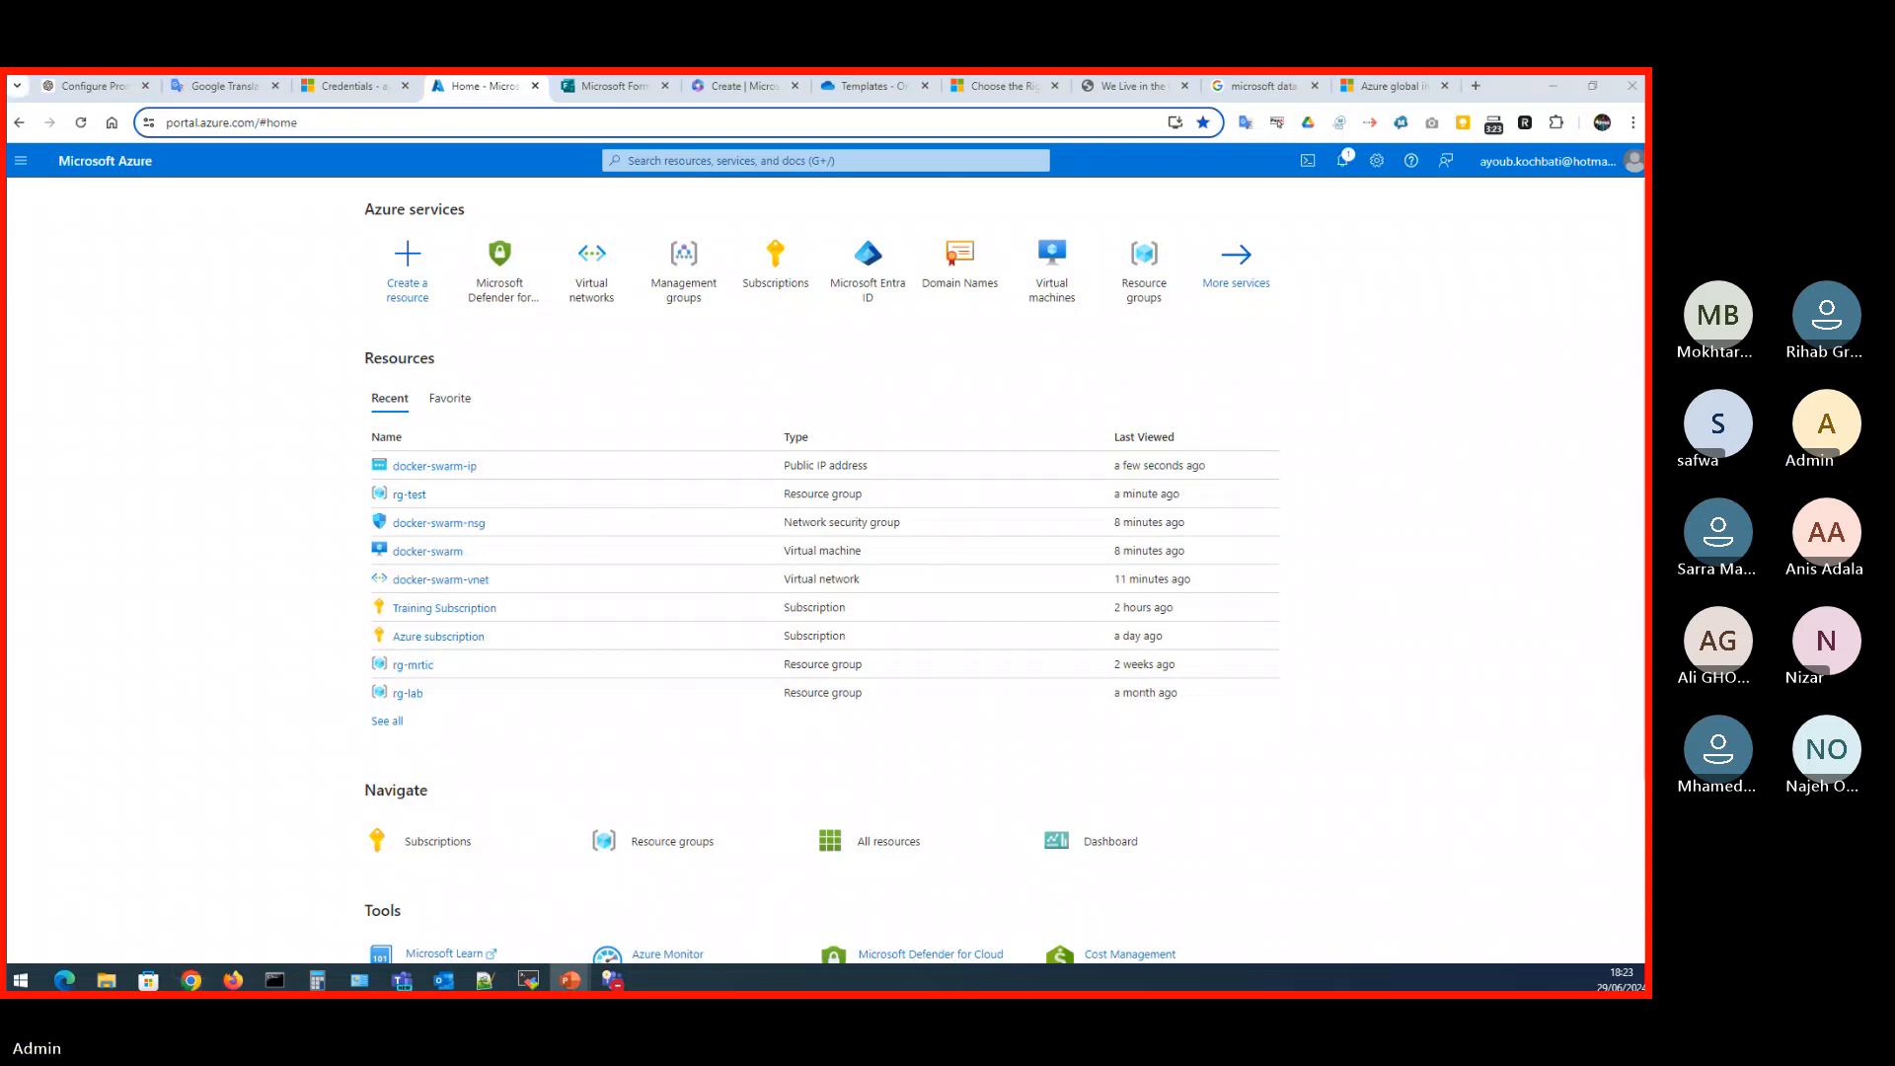
key(shift+F5)
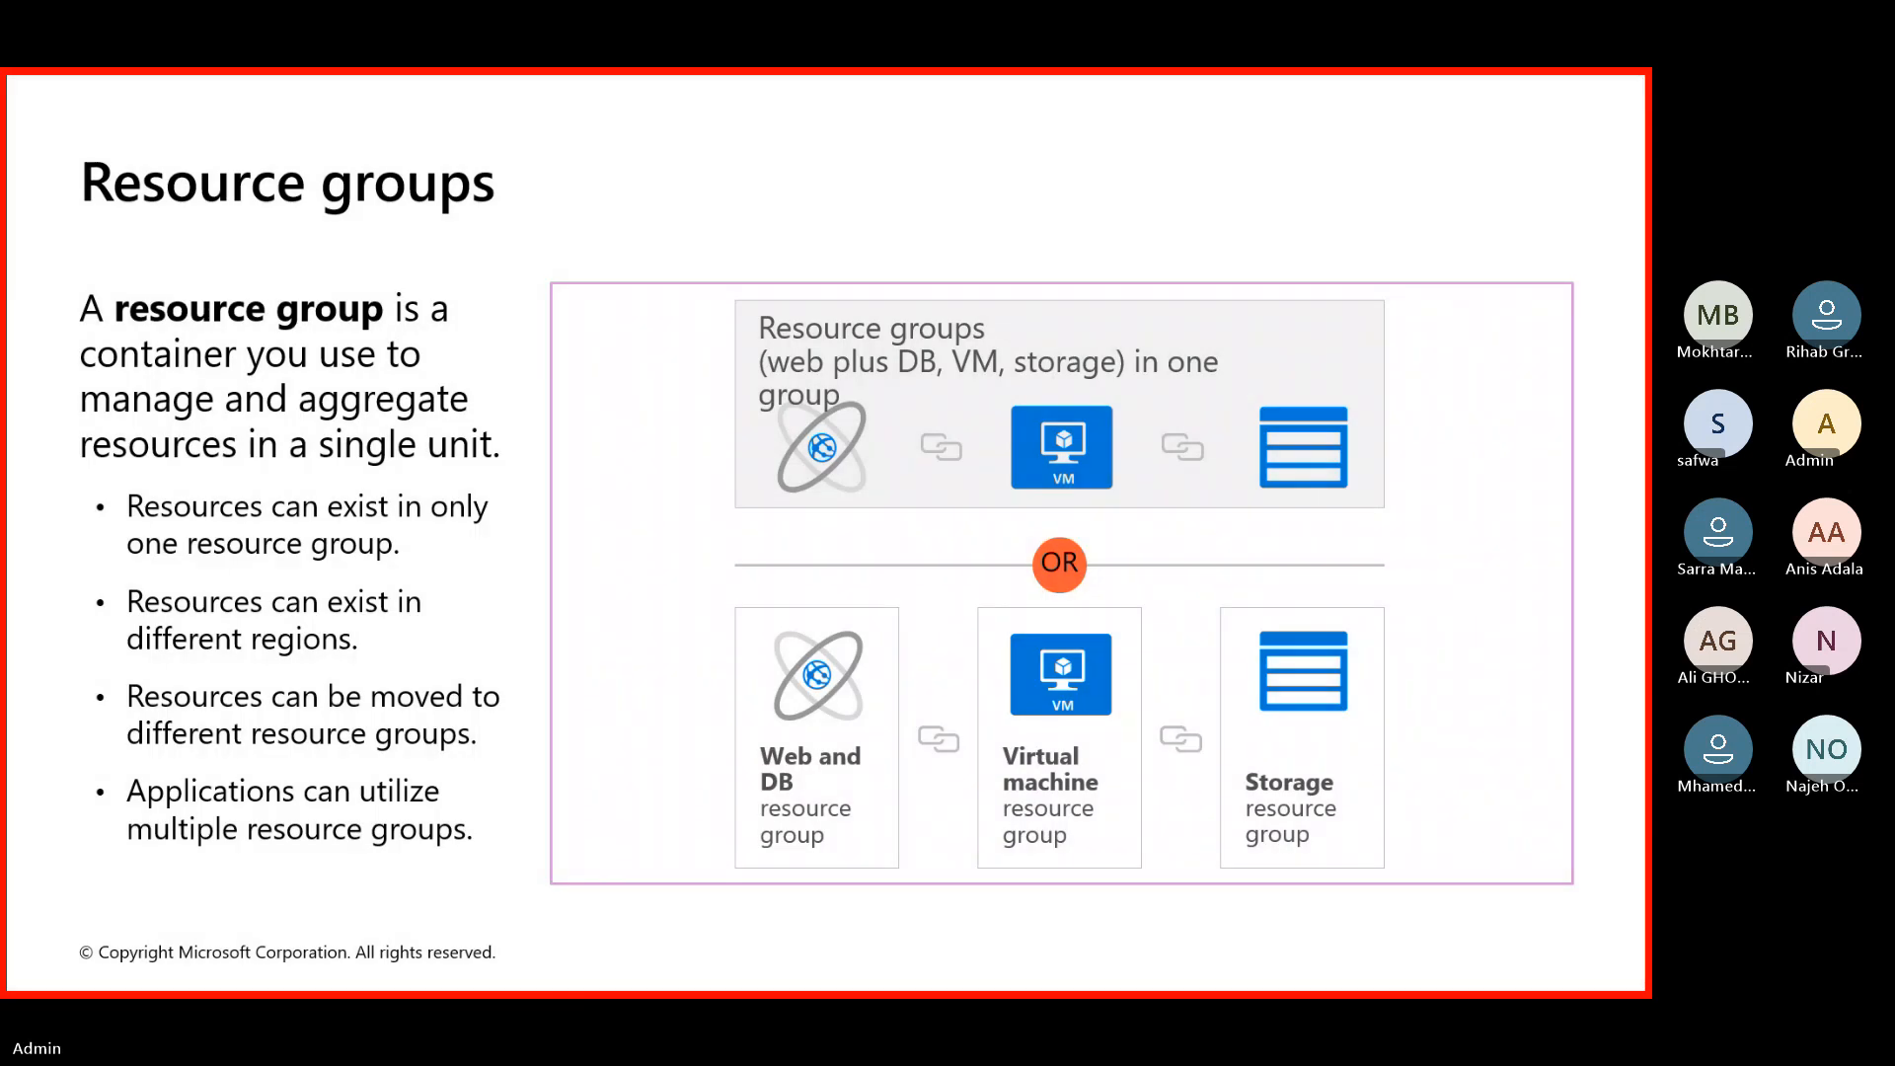
key(Right)
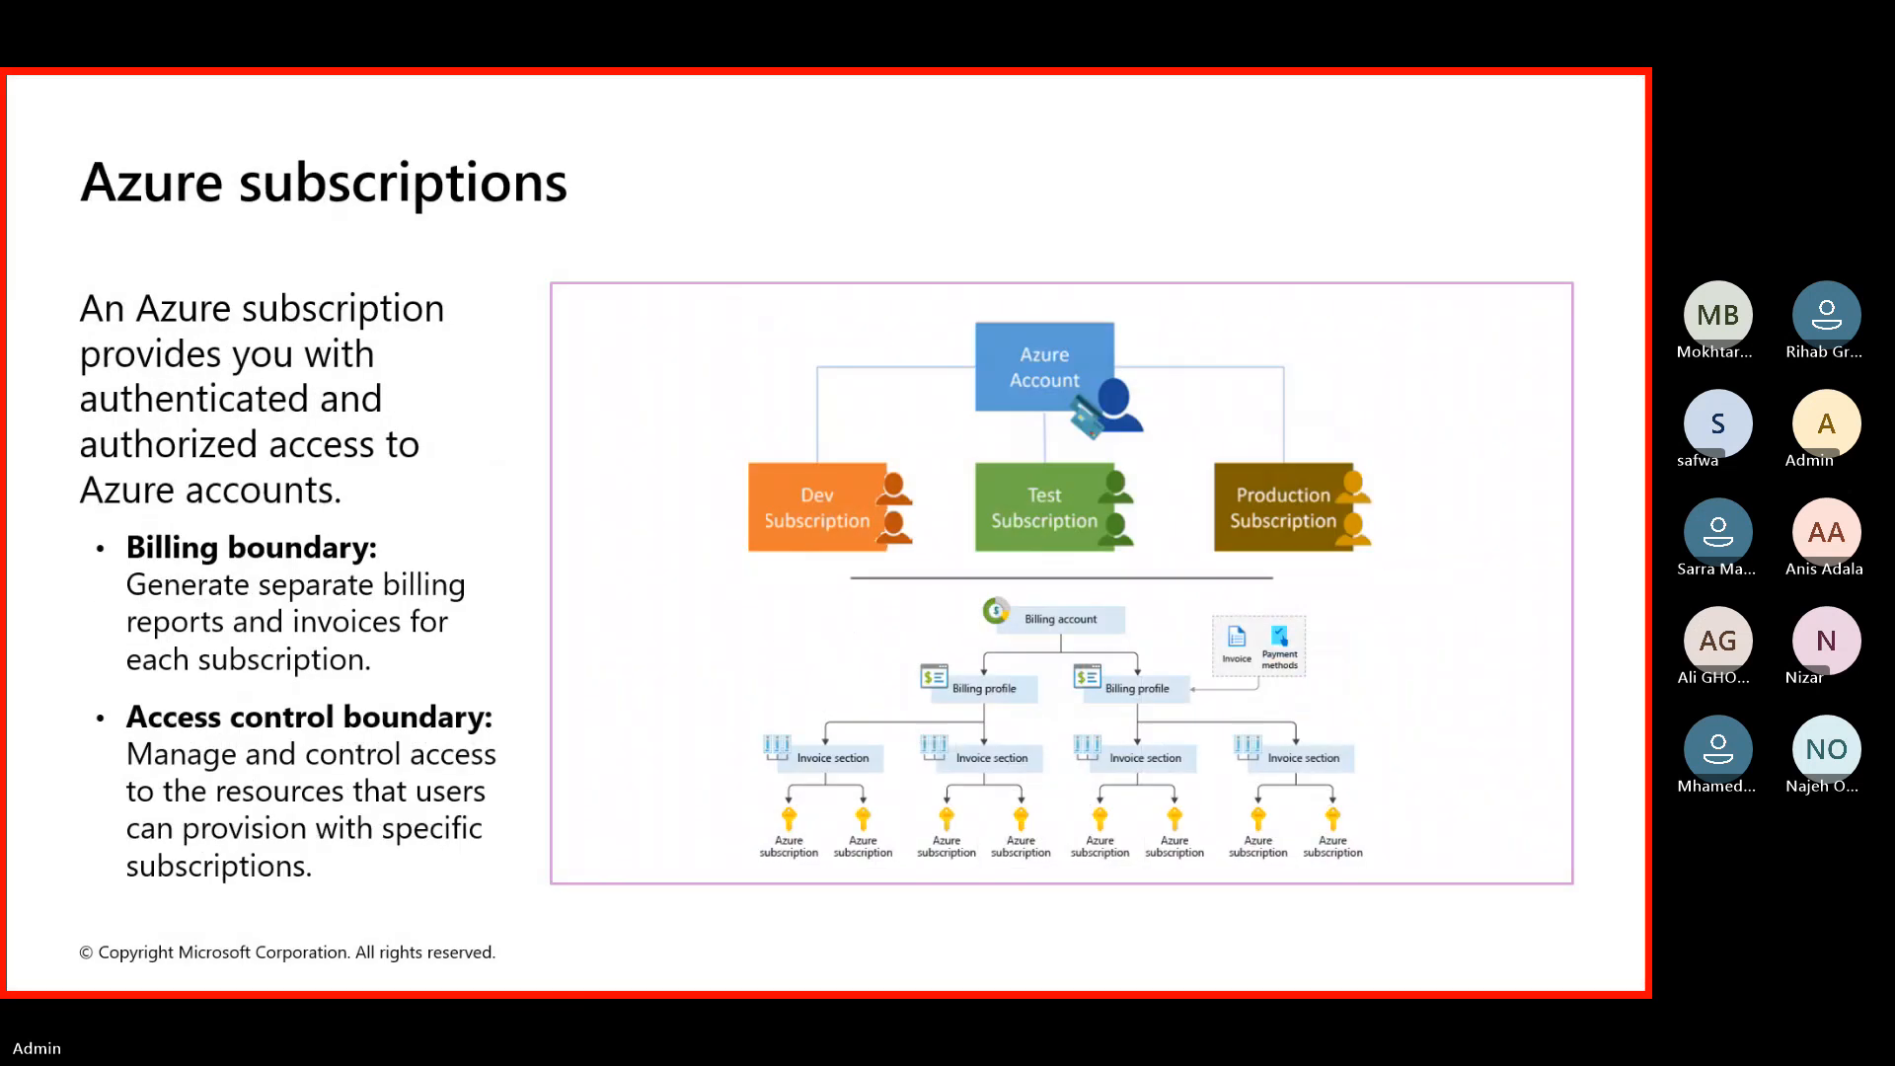
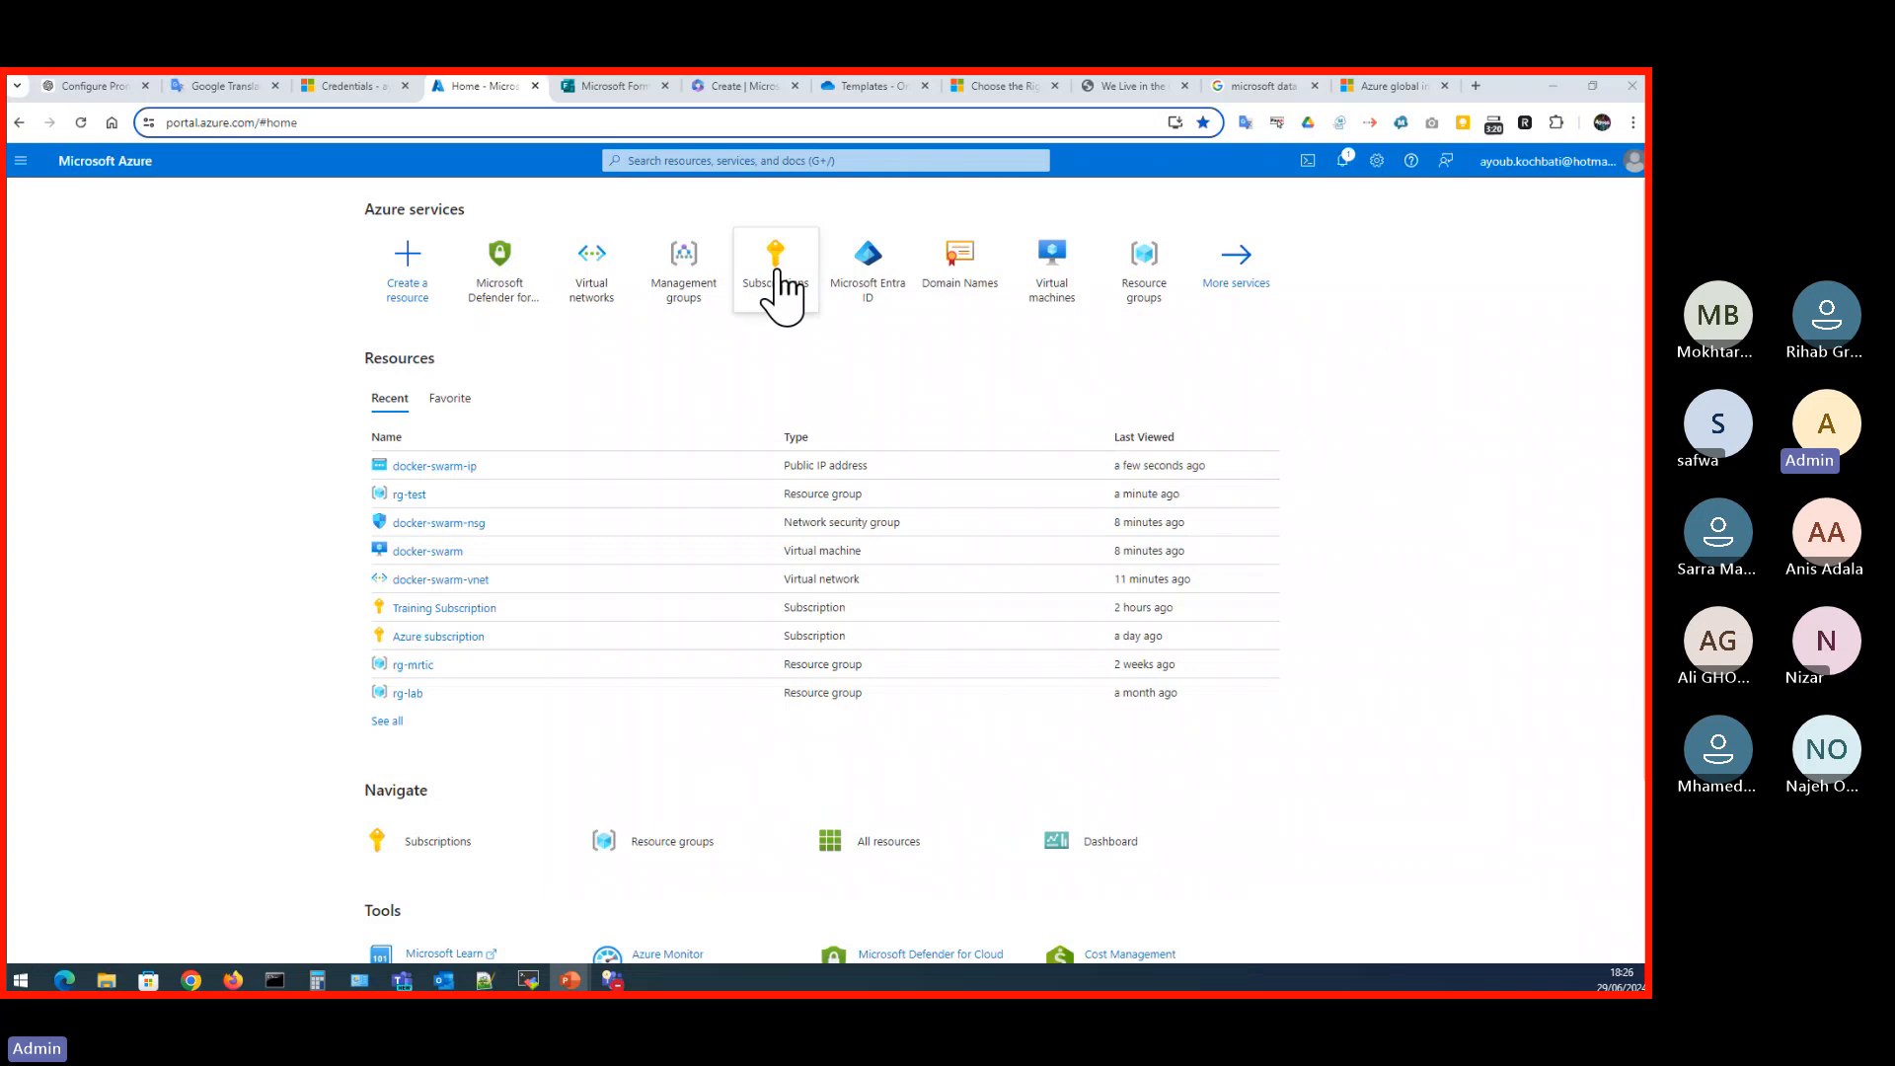
- Open the Training Subscription from the recent resources and show its resource groups
click(444, 609)
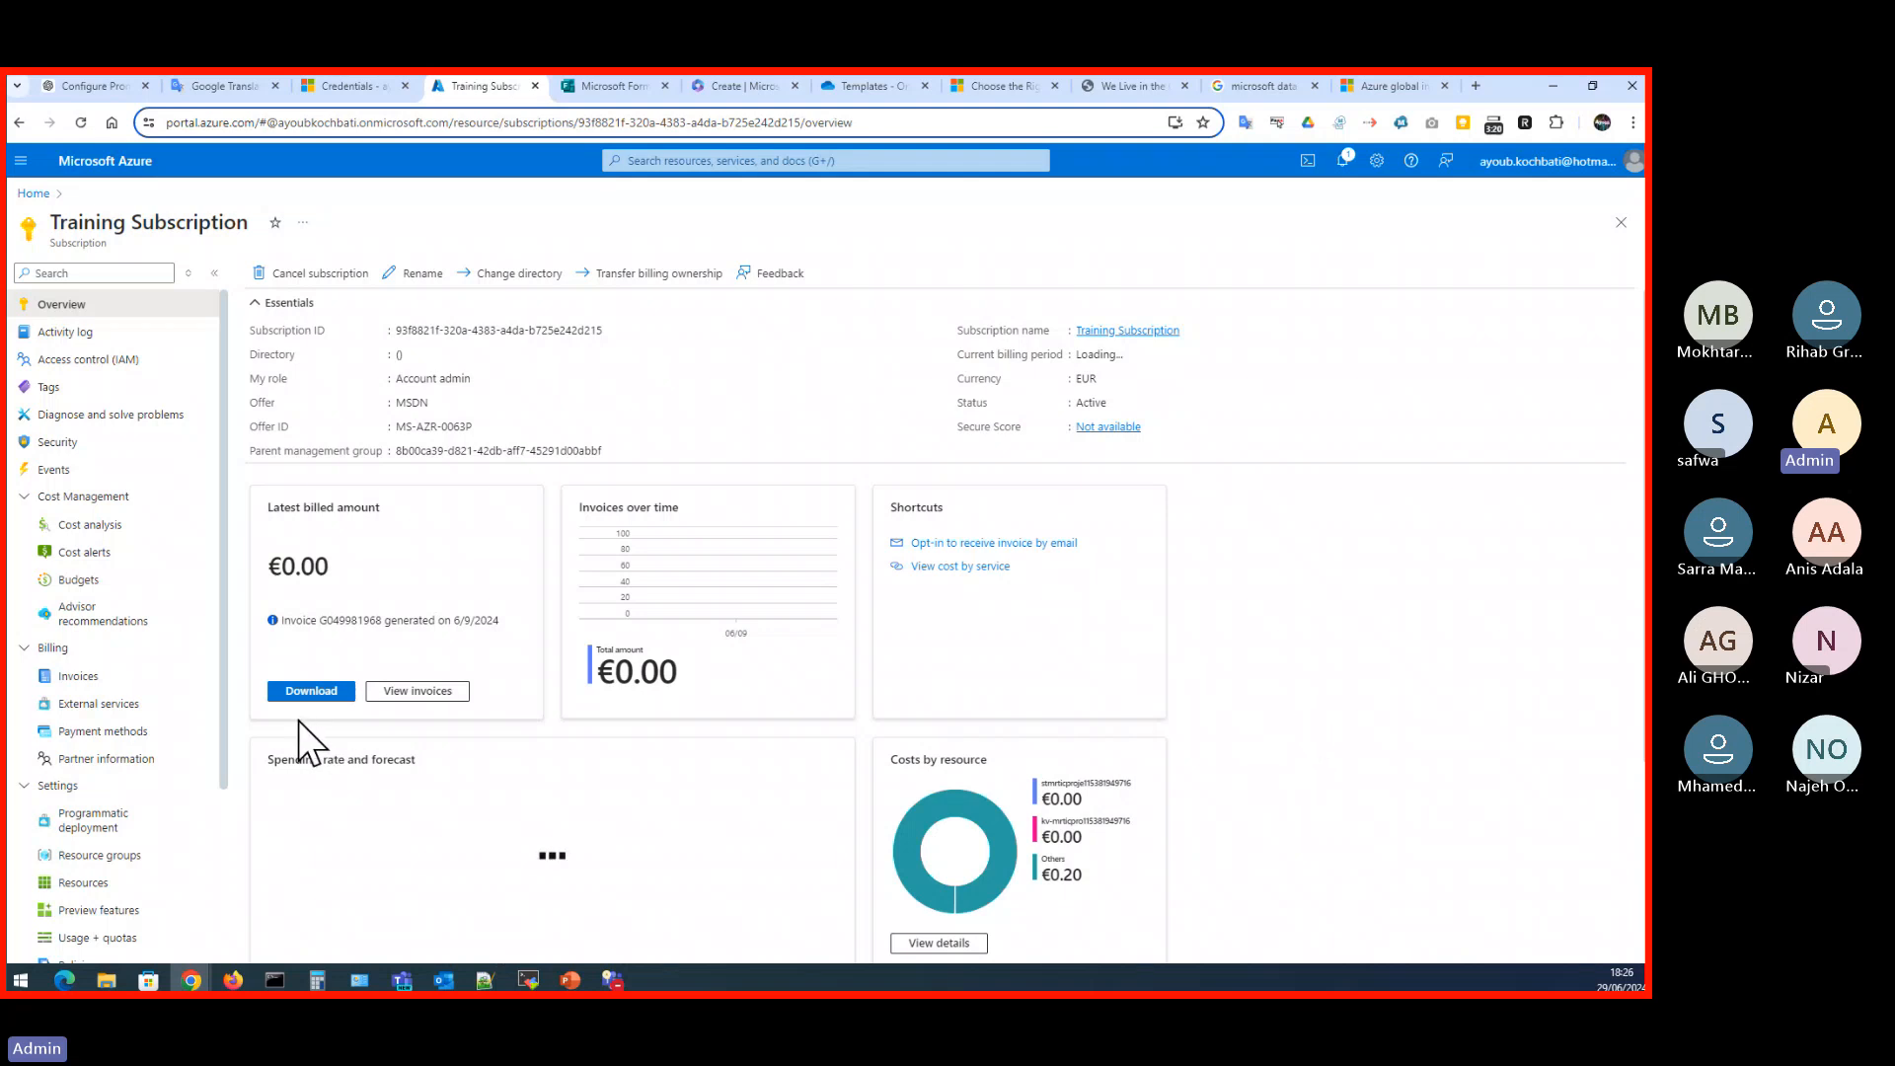
scroll(118, 789, down, 1)
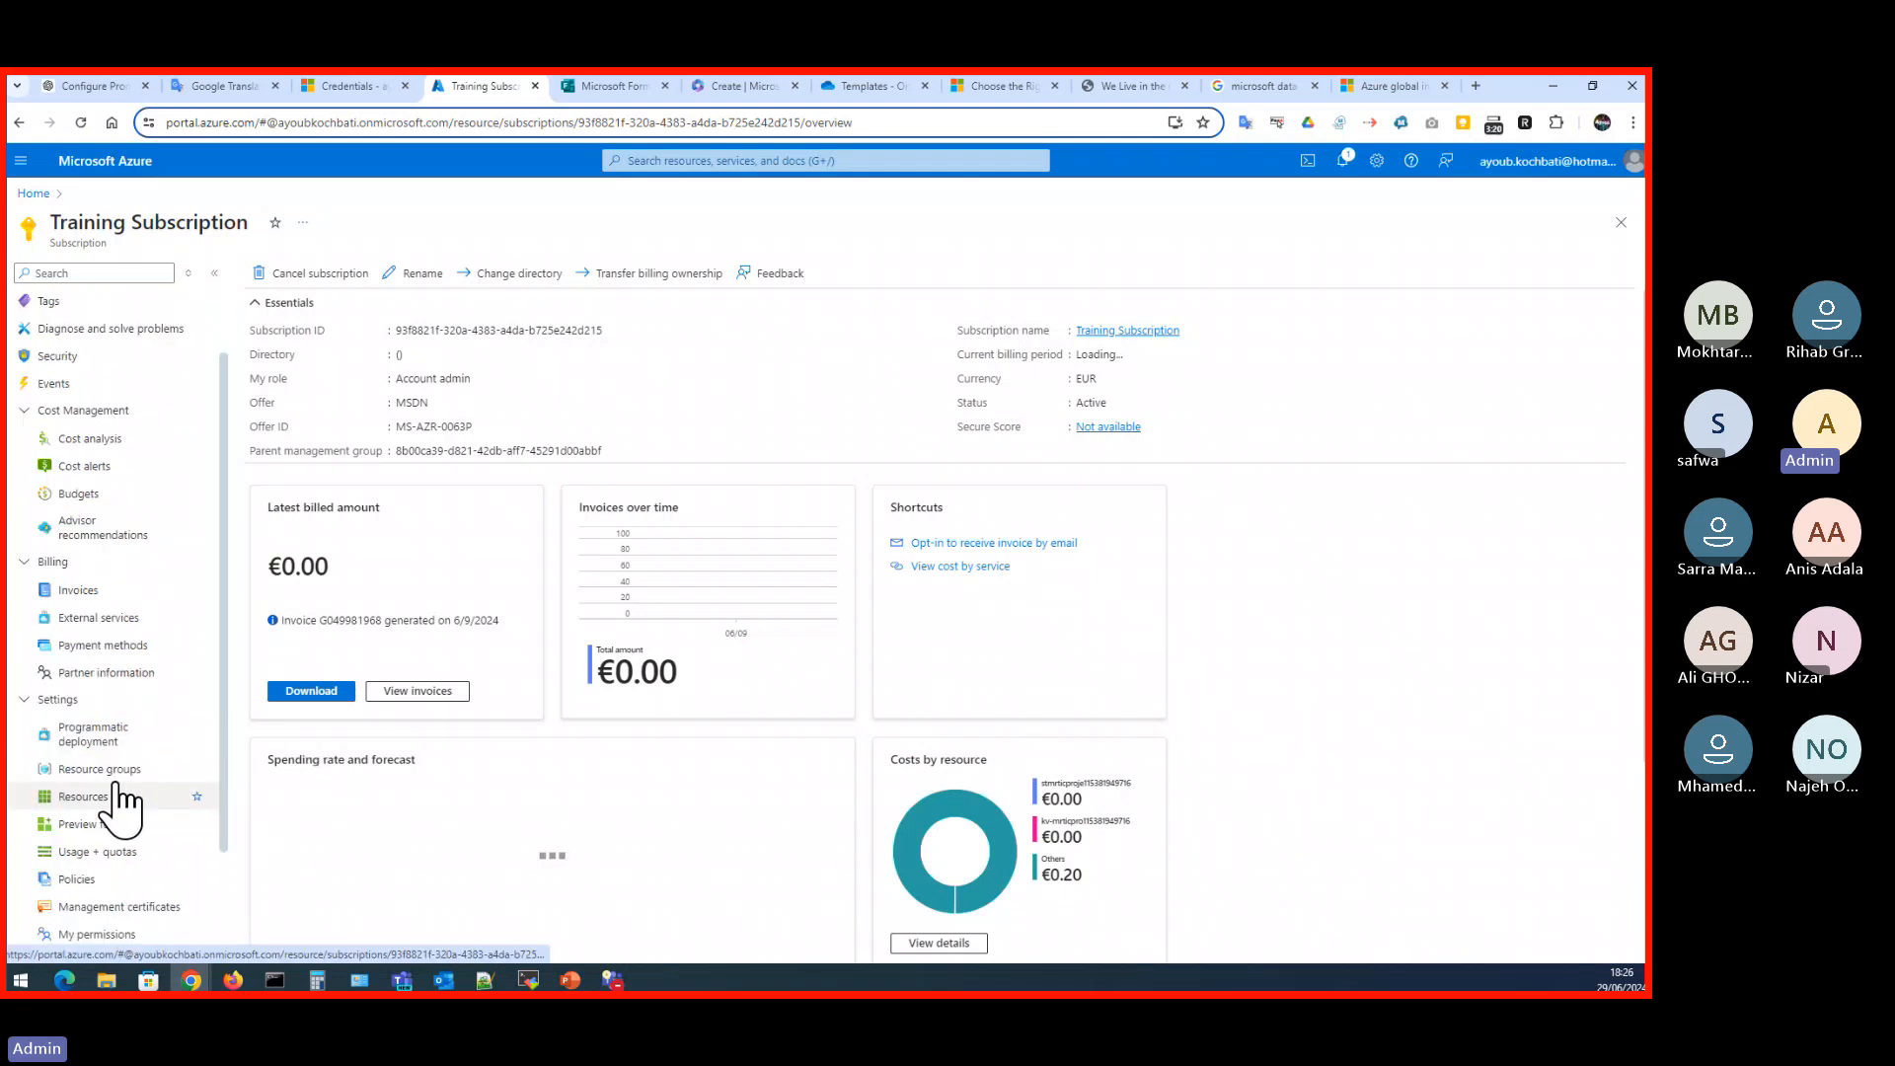
click(106, 773)
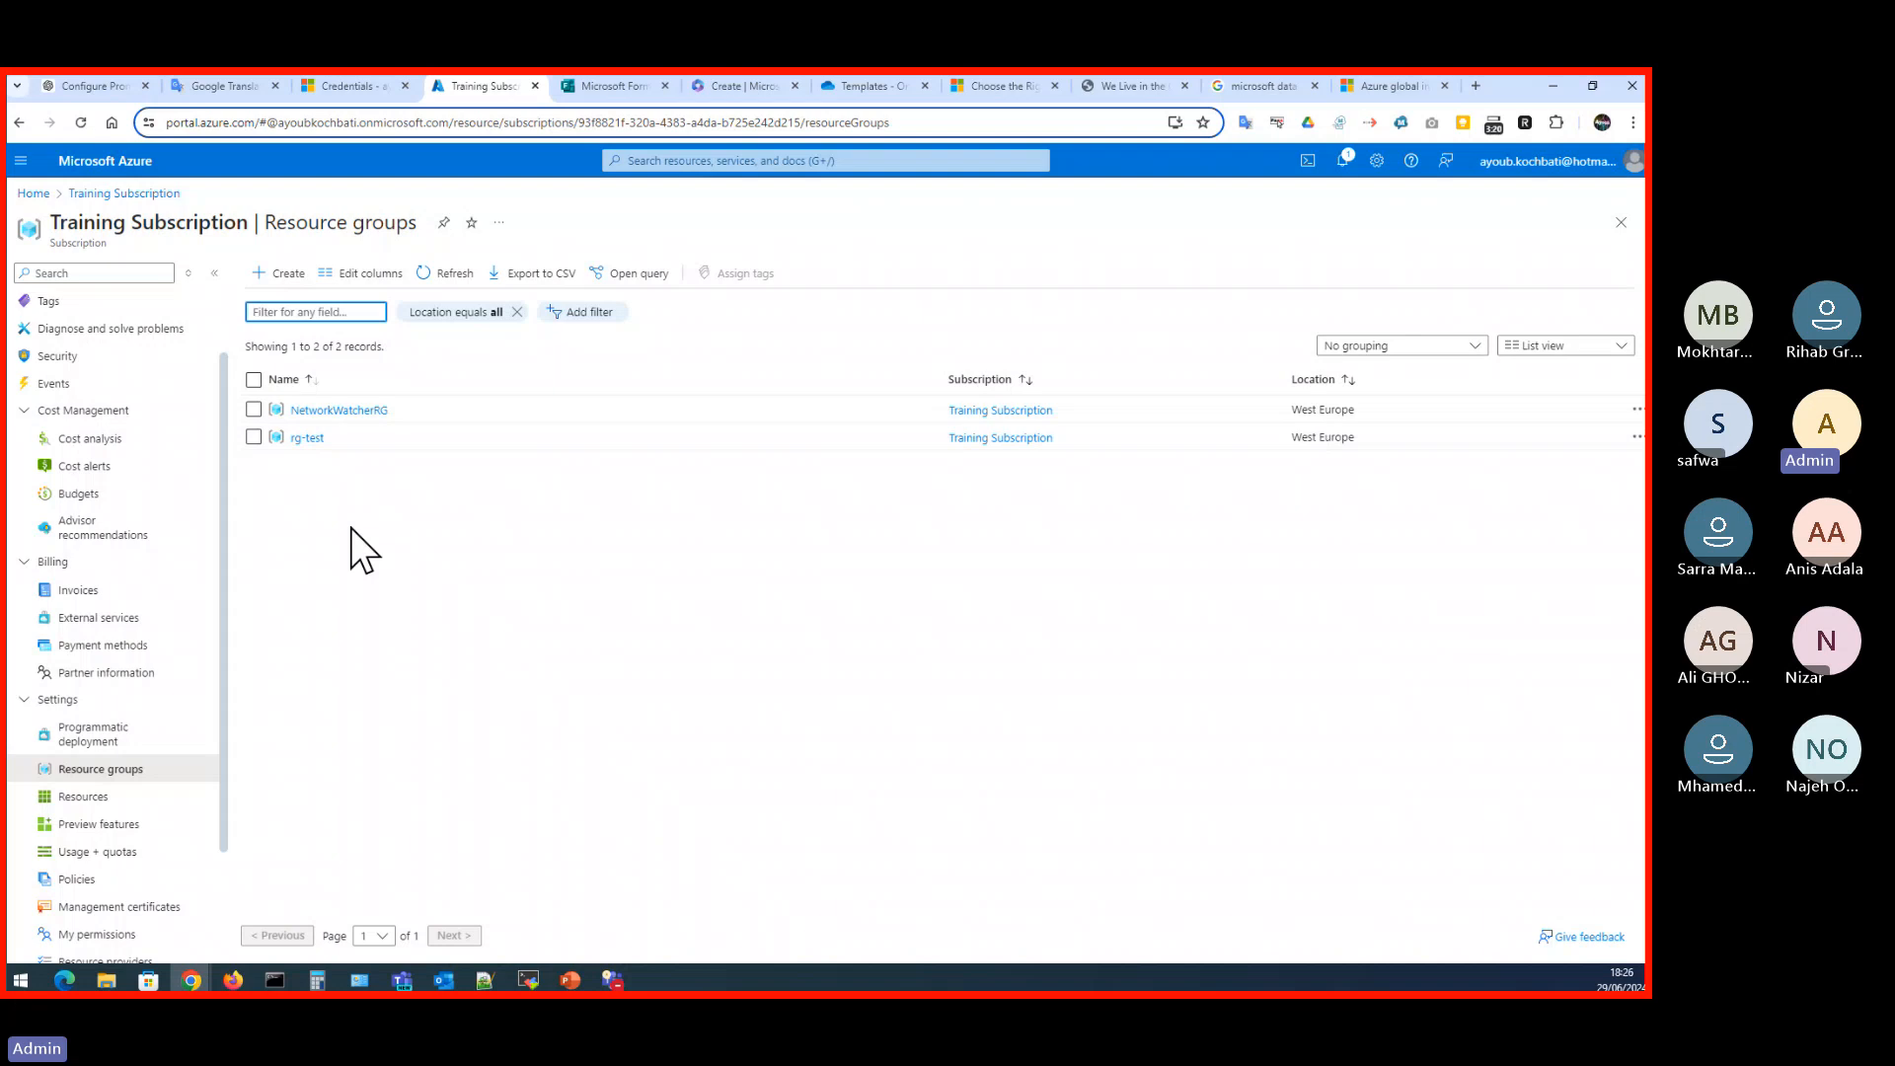
- Try to open Management groups from the portal's home page, and switch the portal to the admin account
click(33, 193)
click(676, 294)
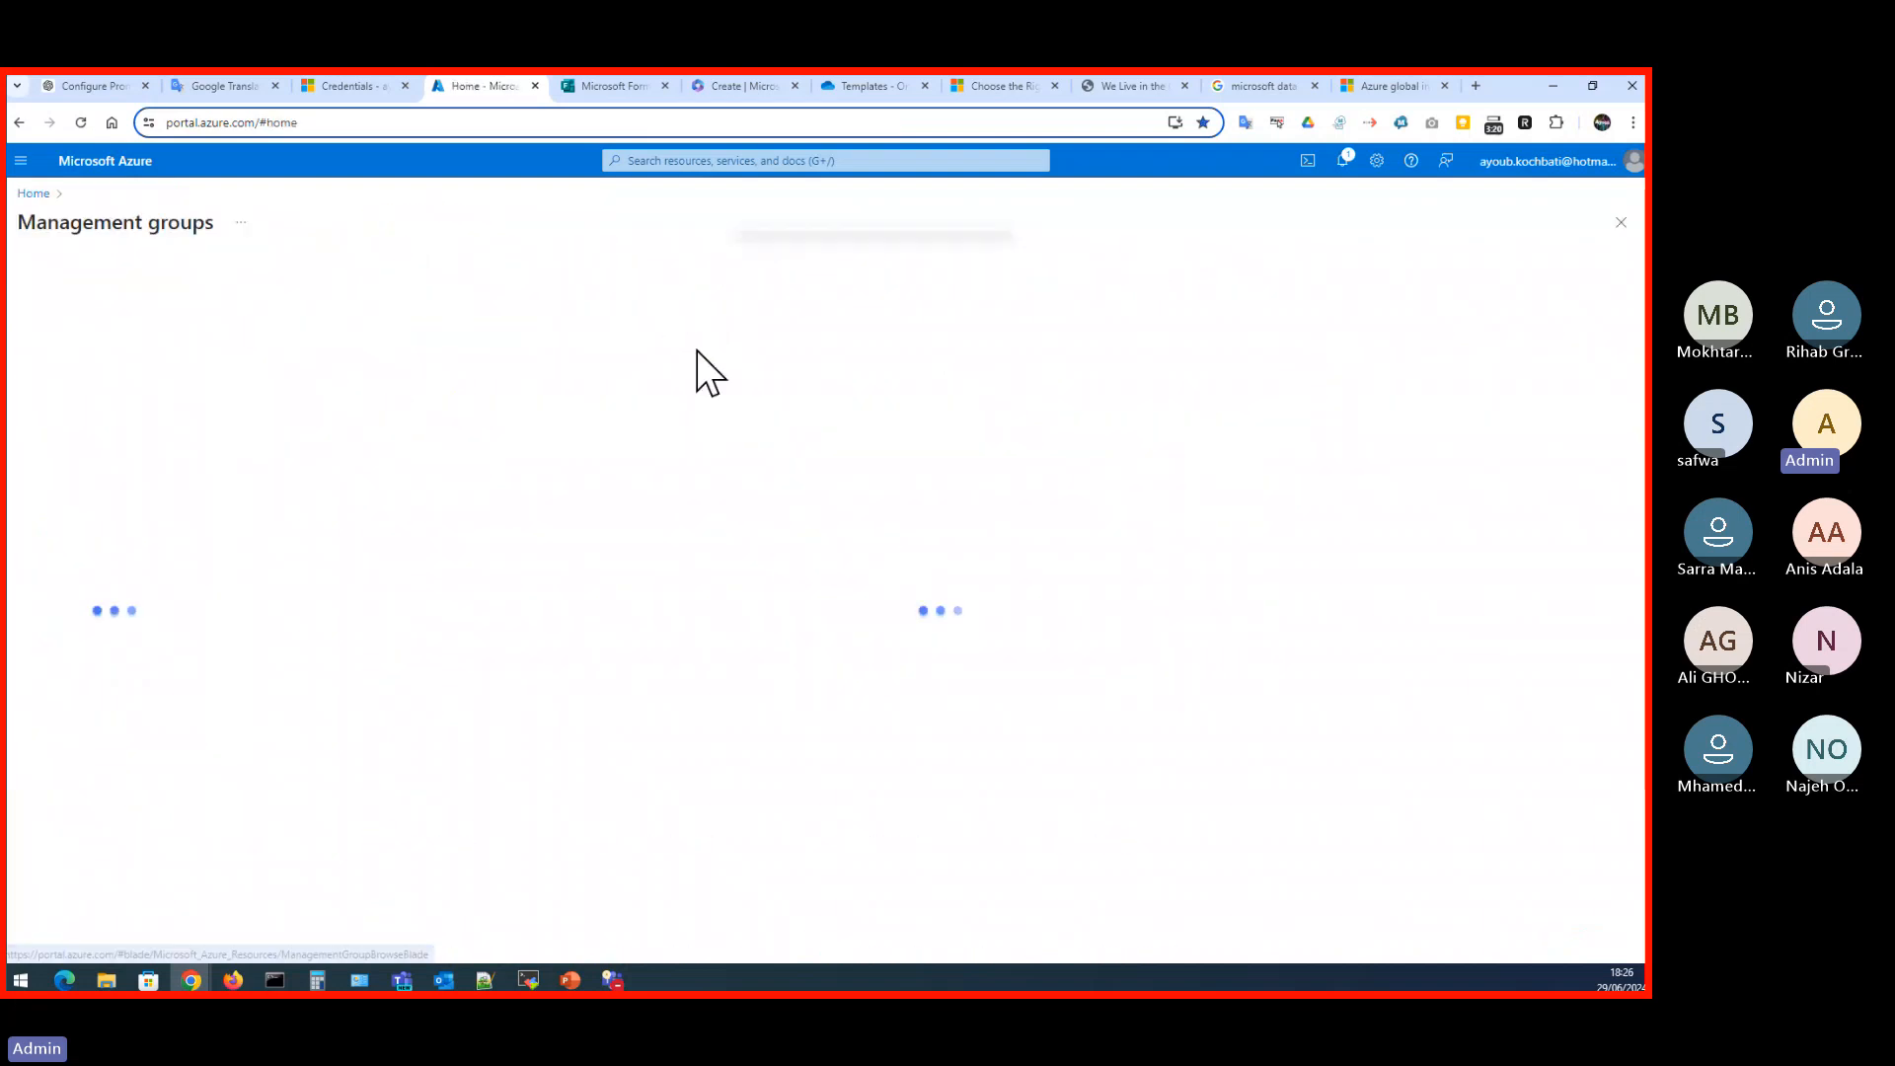
click(1545, 163)
click(1538, 367)
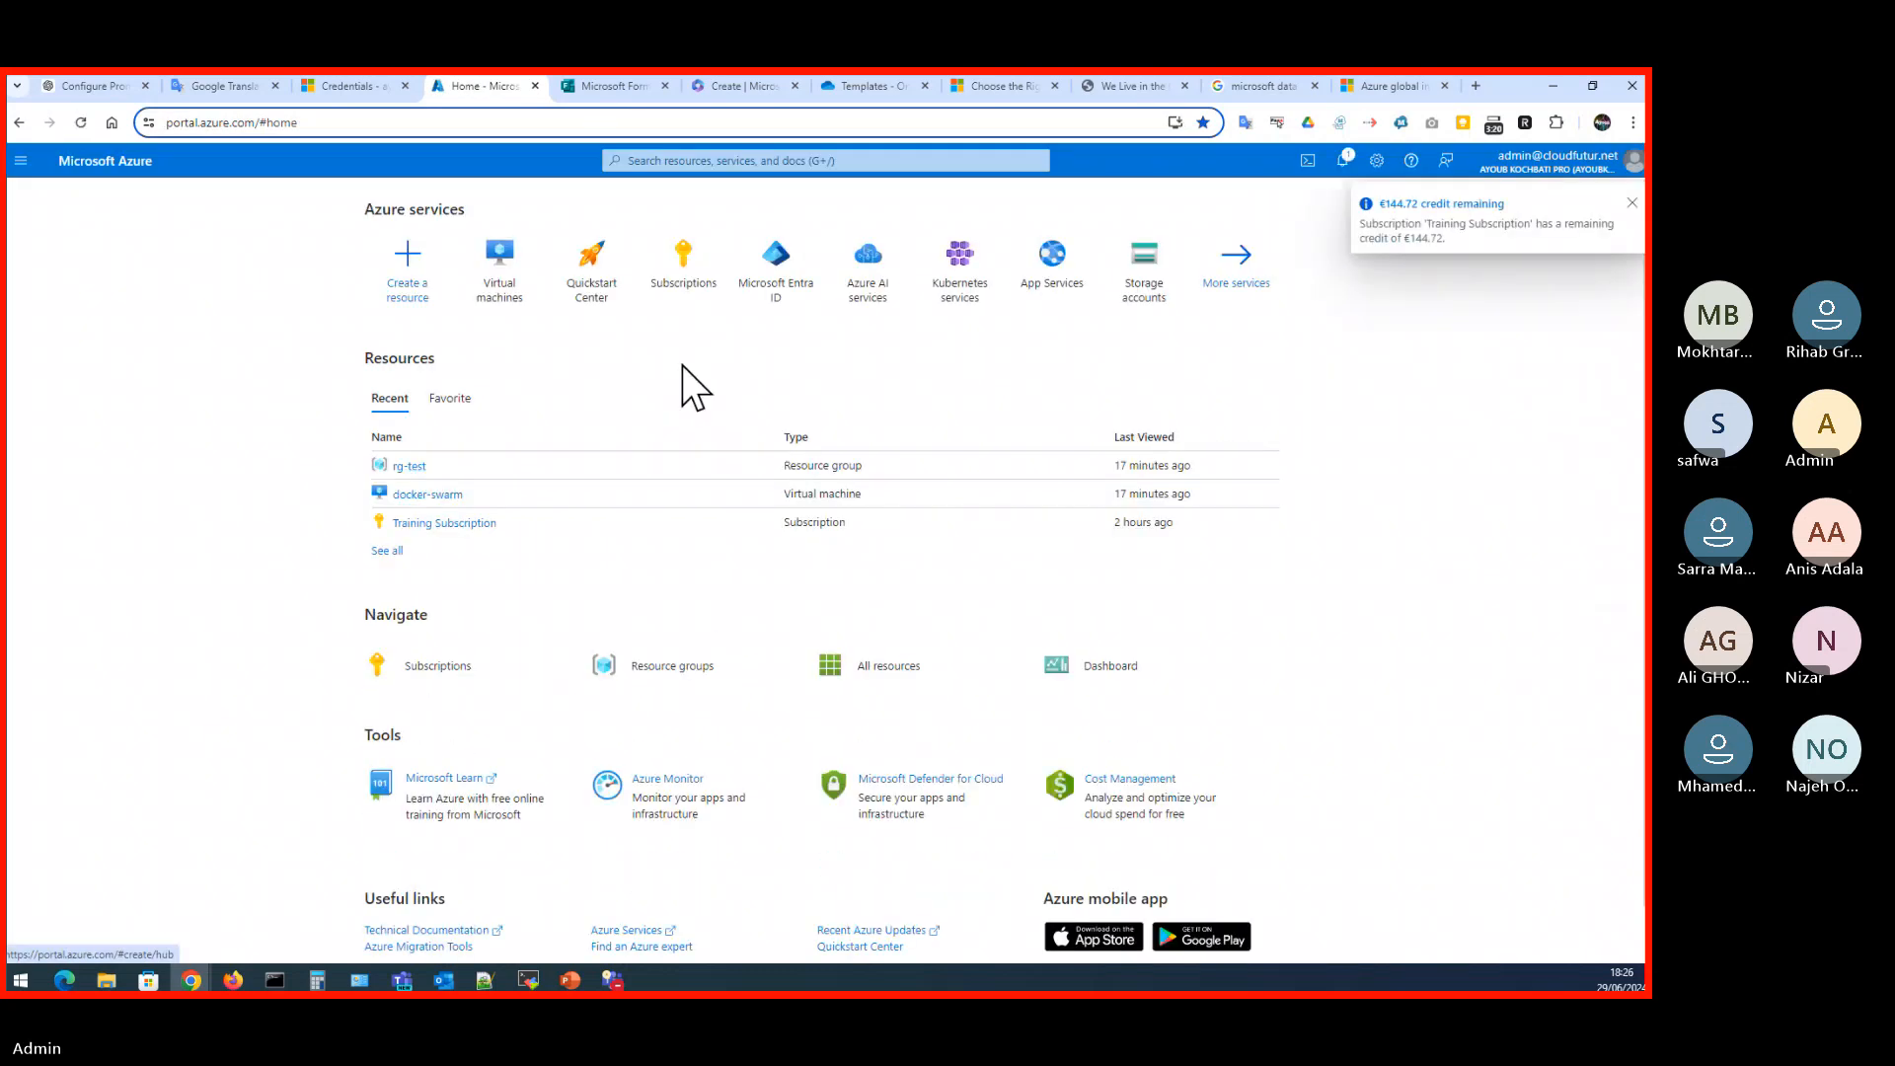
- Search the portal for "manag", open Management groups, and collapse and re-expand the Tenant Root Group
click(843, 163)
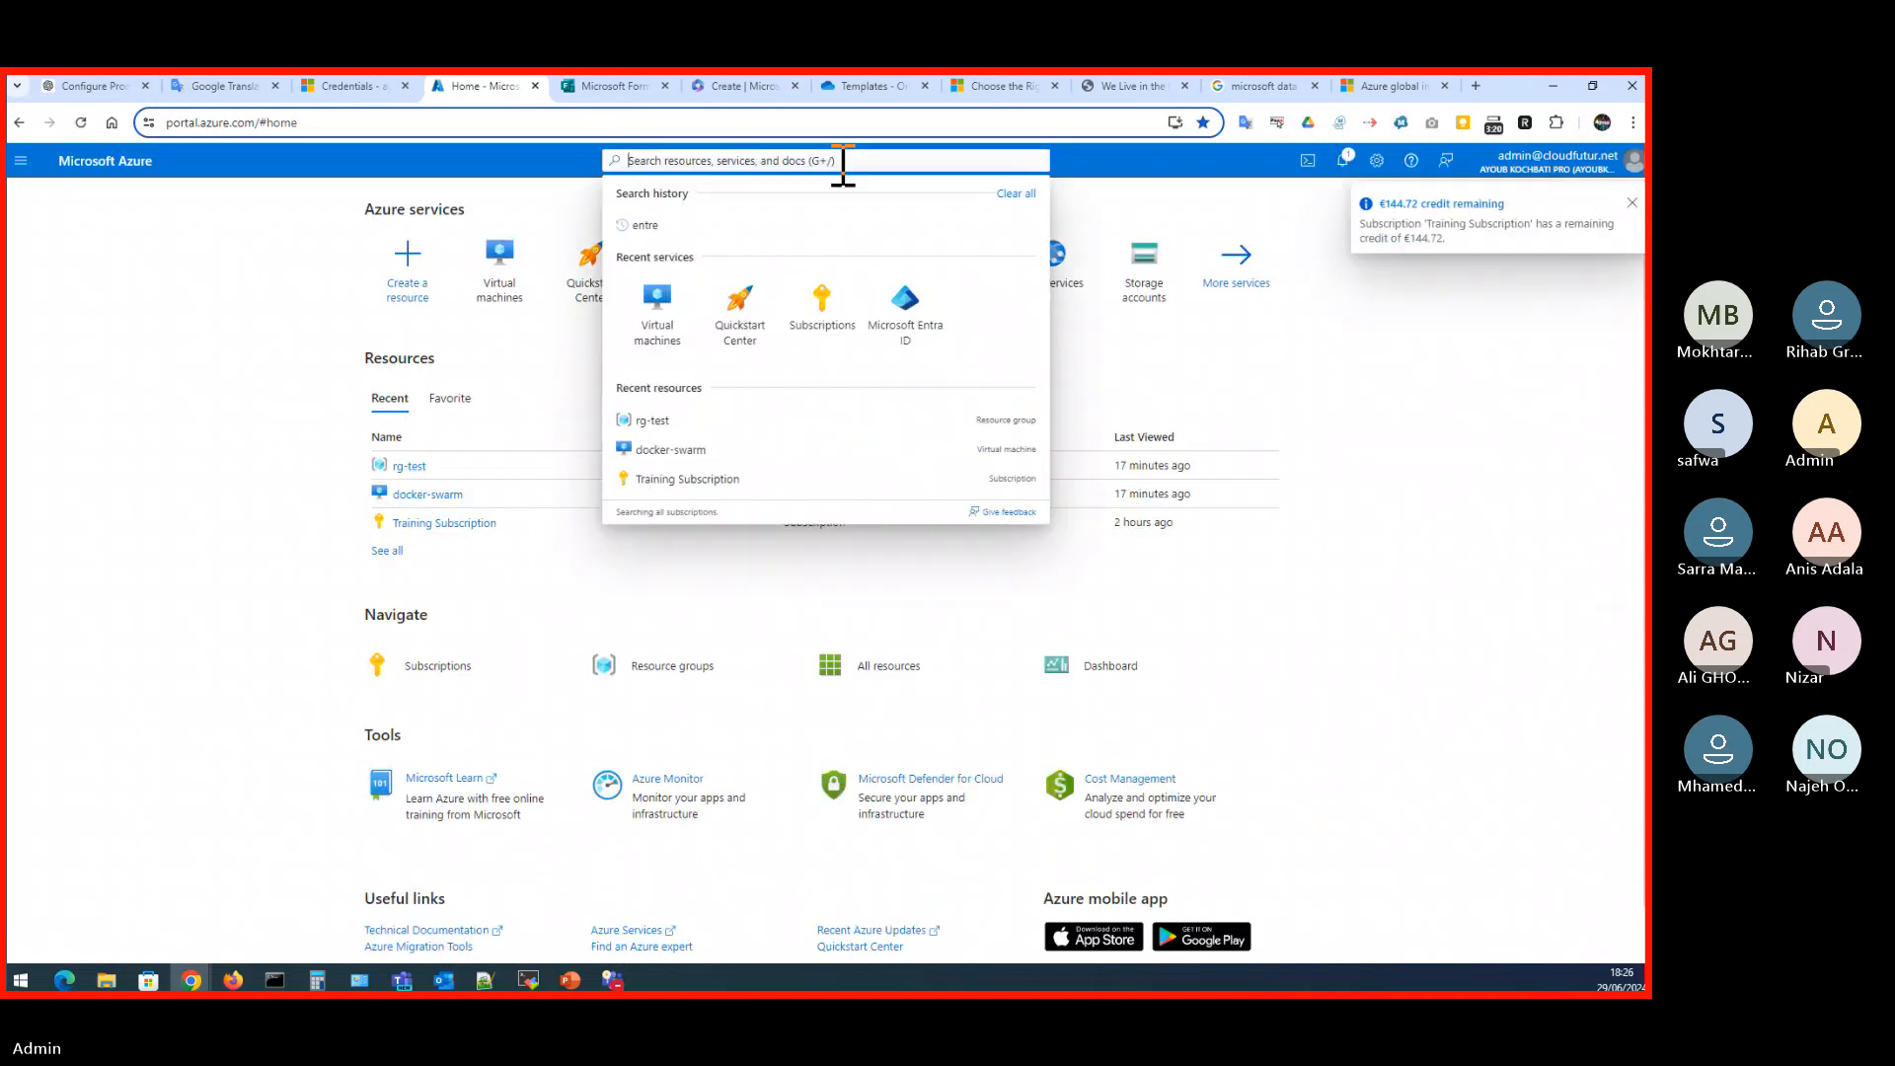
text(manag)
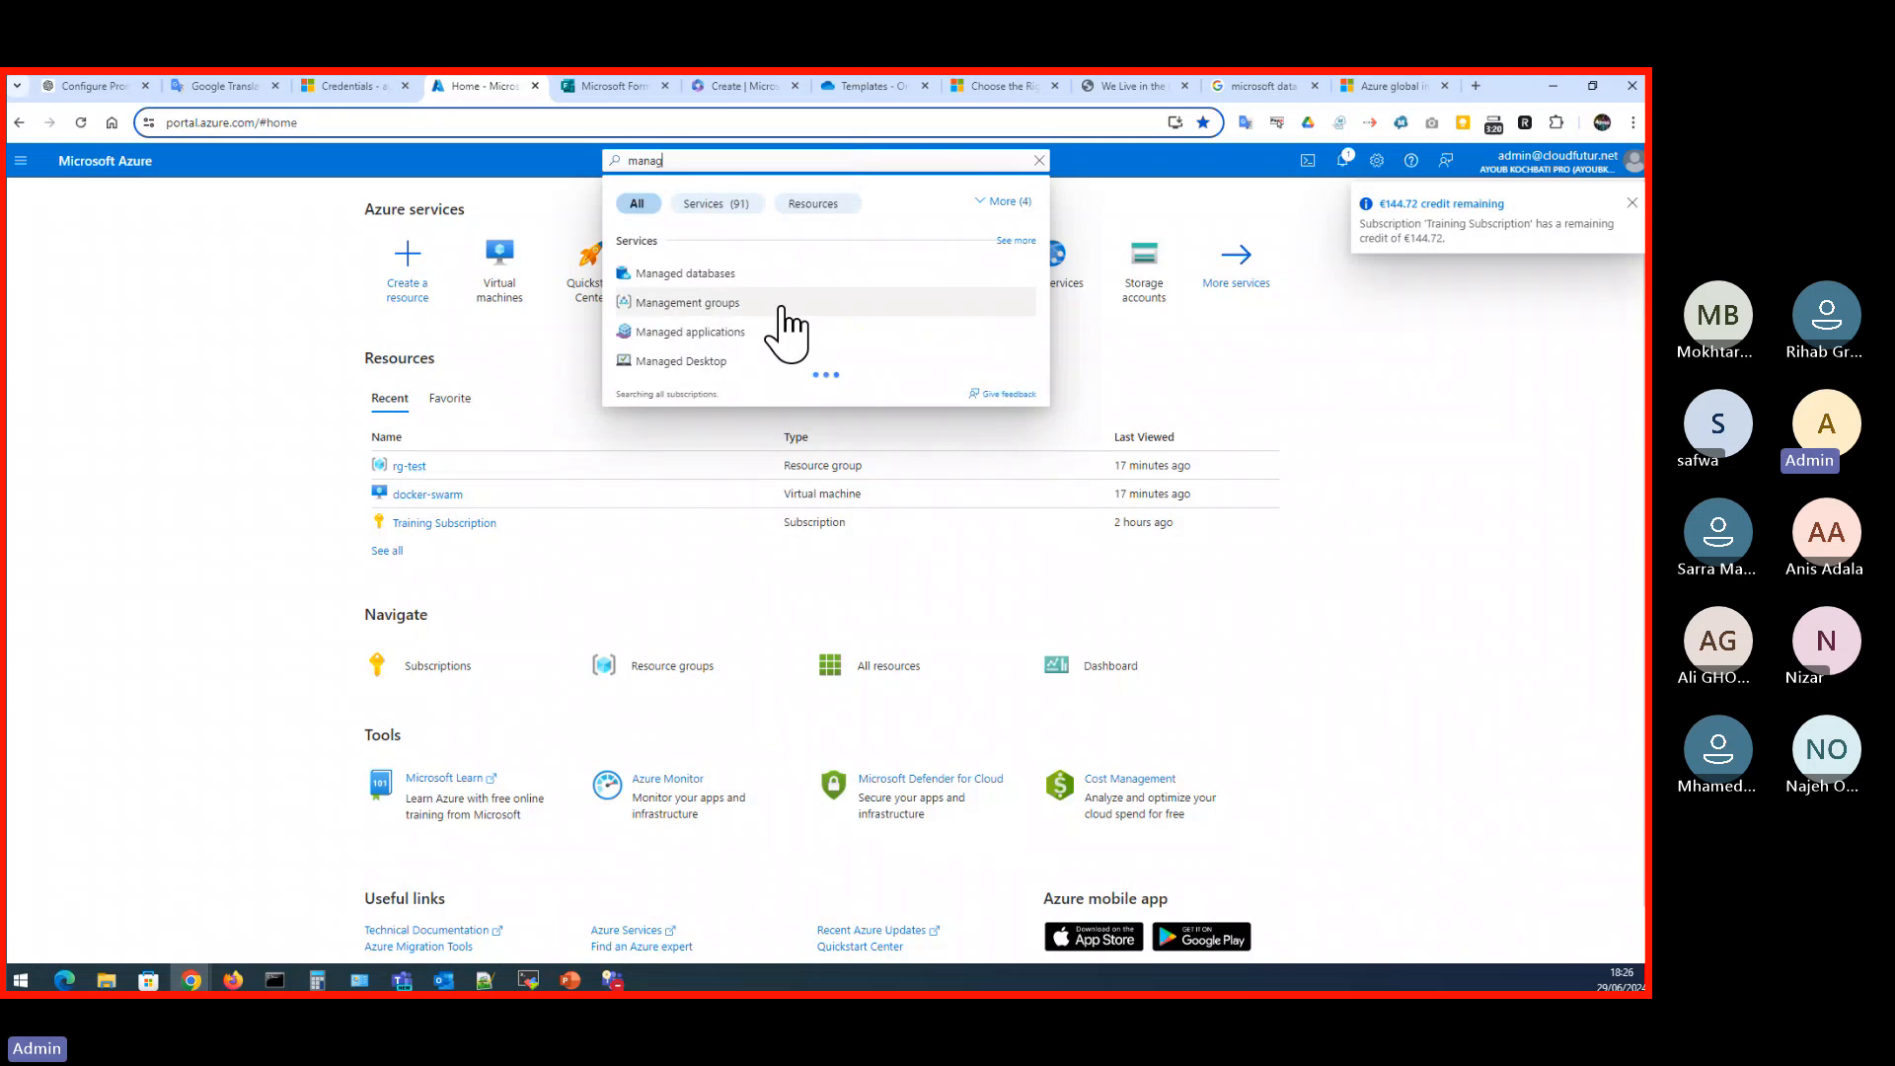
click(782, 308)
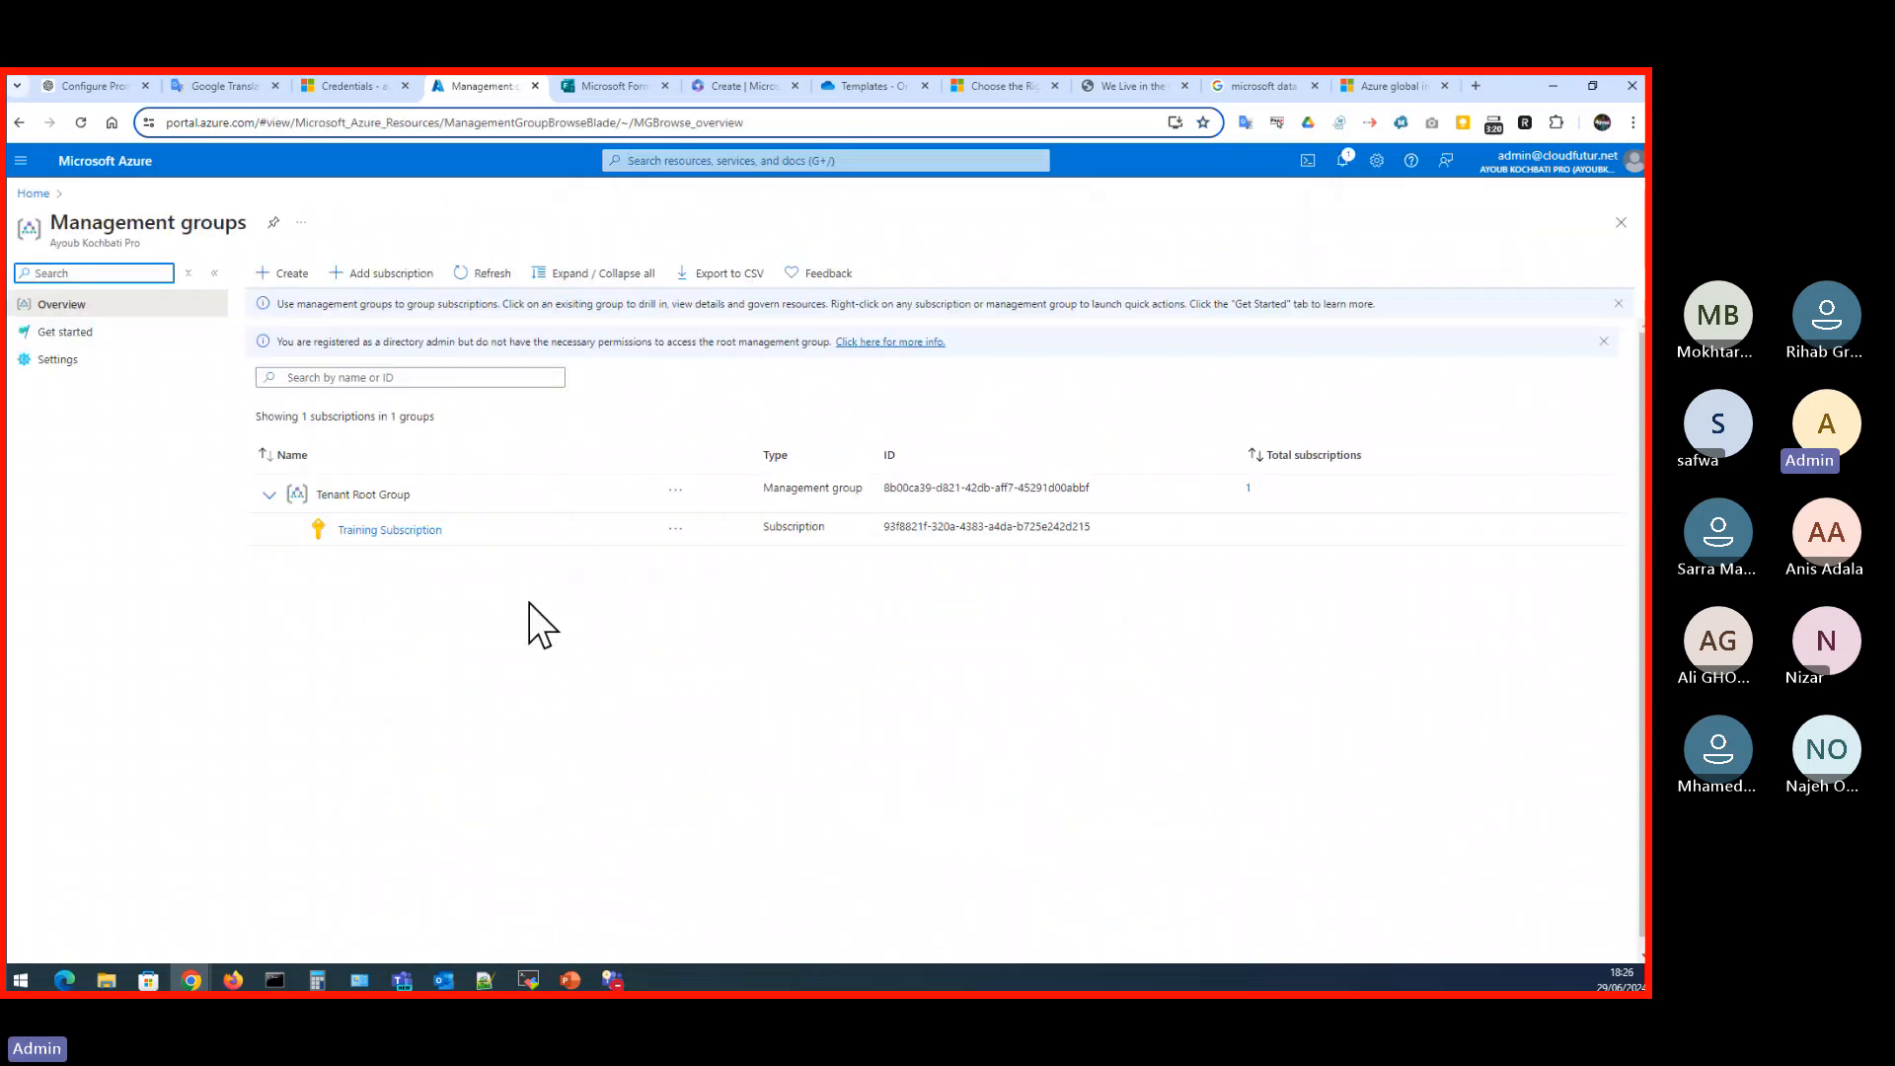
click(269, 495)
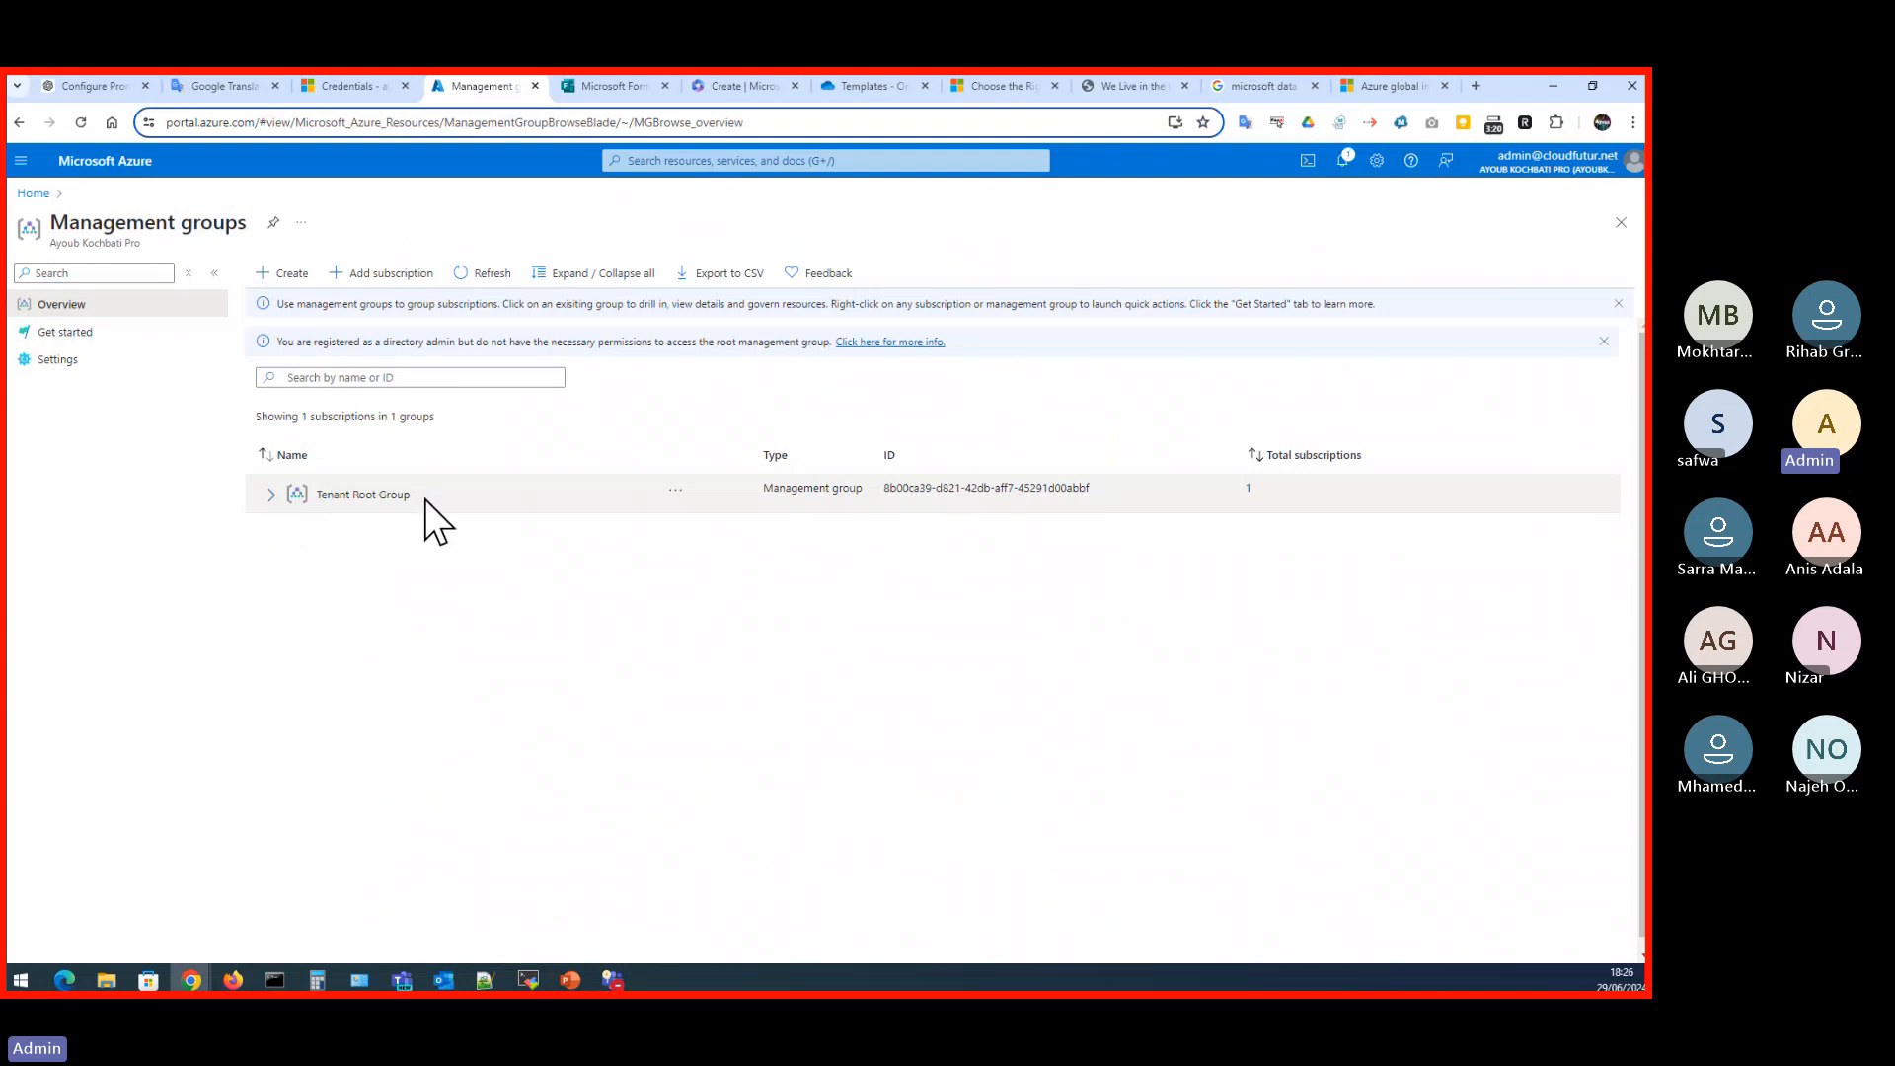
click(269, 496)
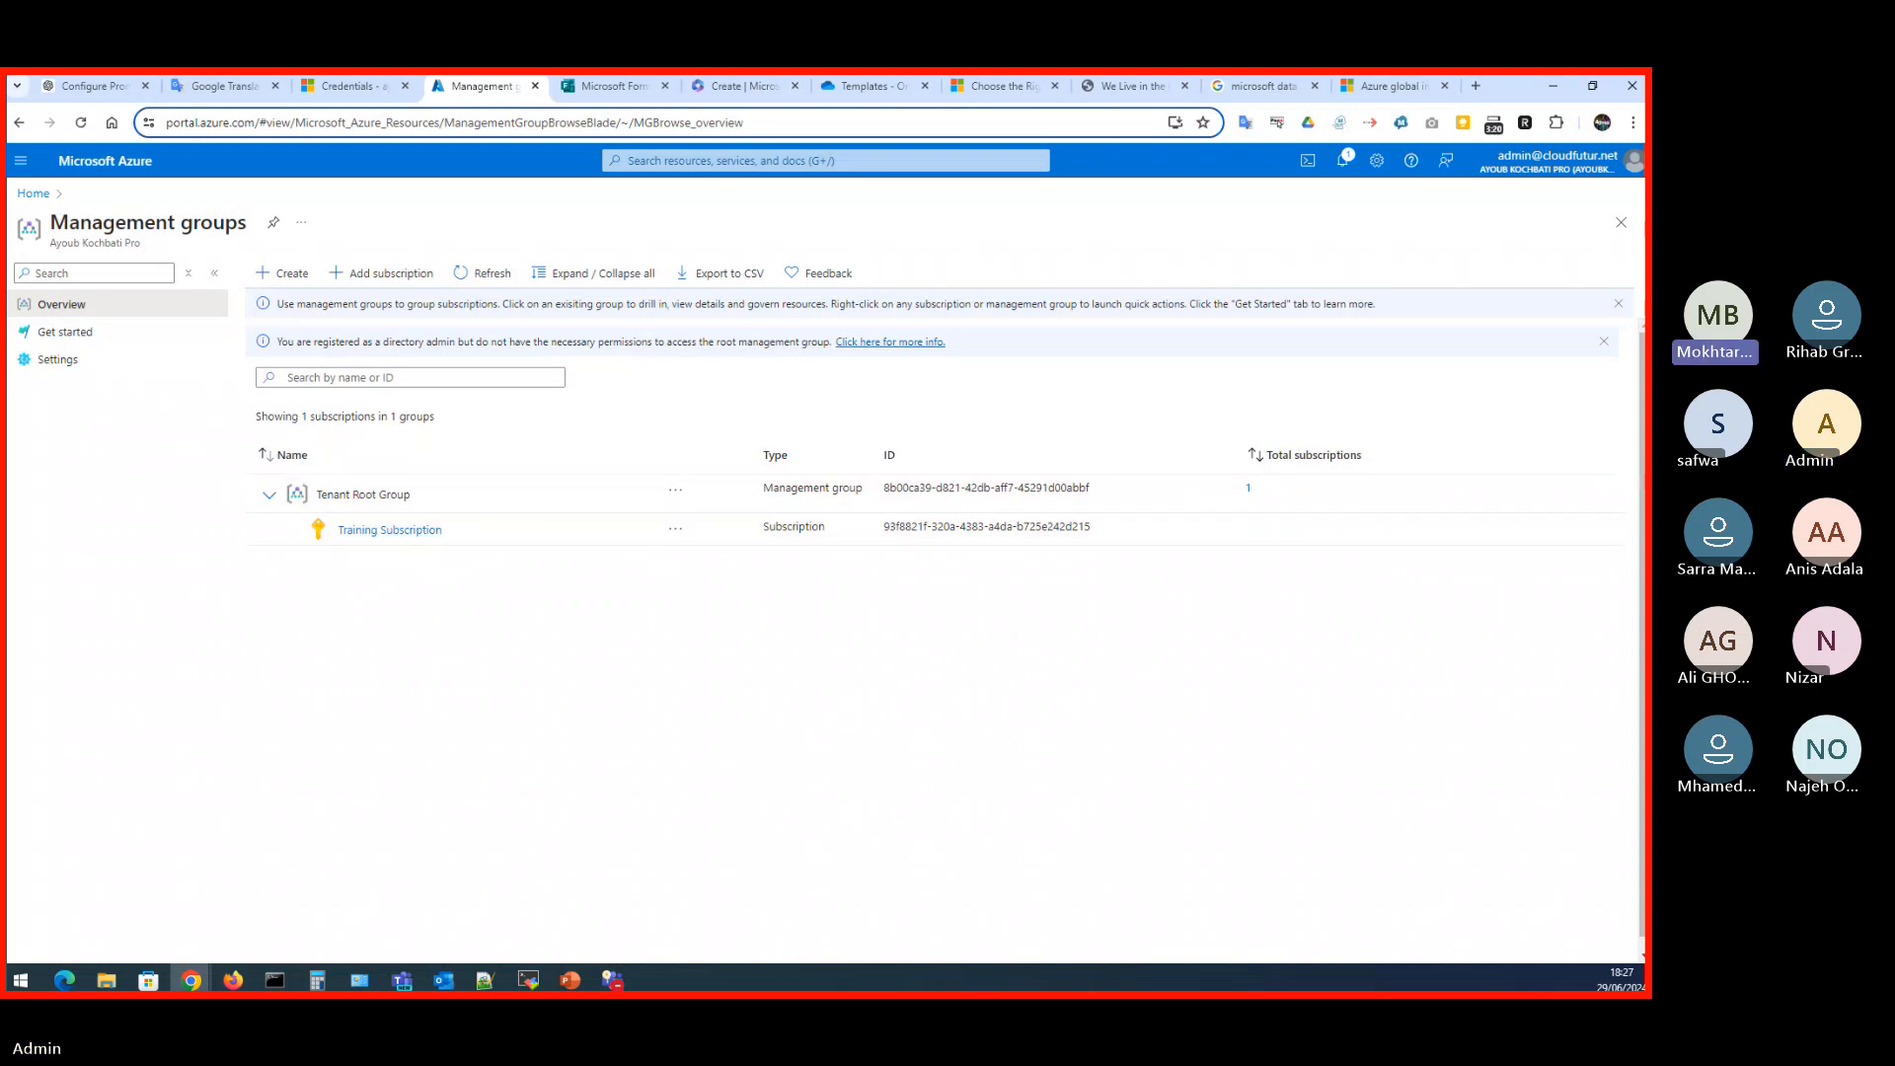
- Open the Training Subscription under the Tenant Root Group, look over its overview, and return to the home page
key(alt+Tab)
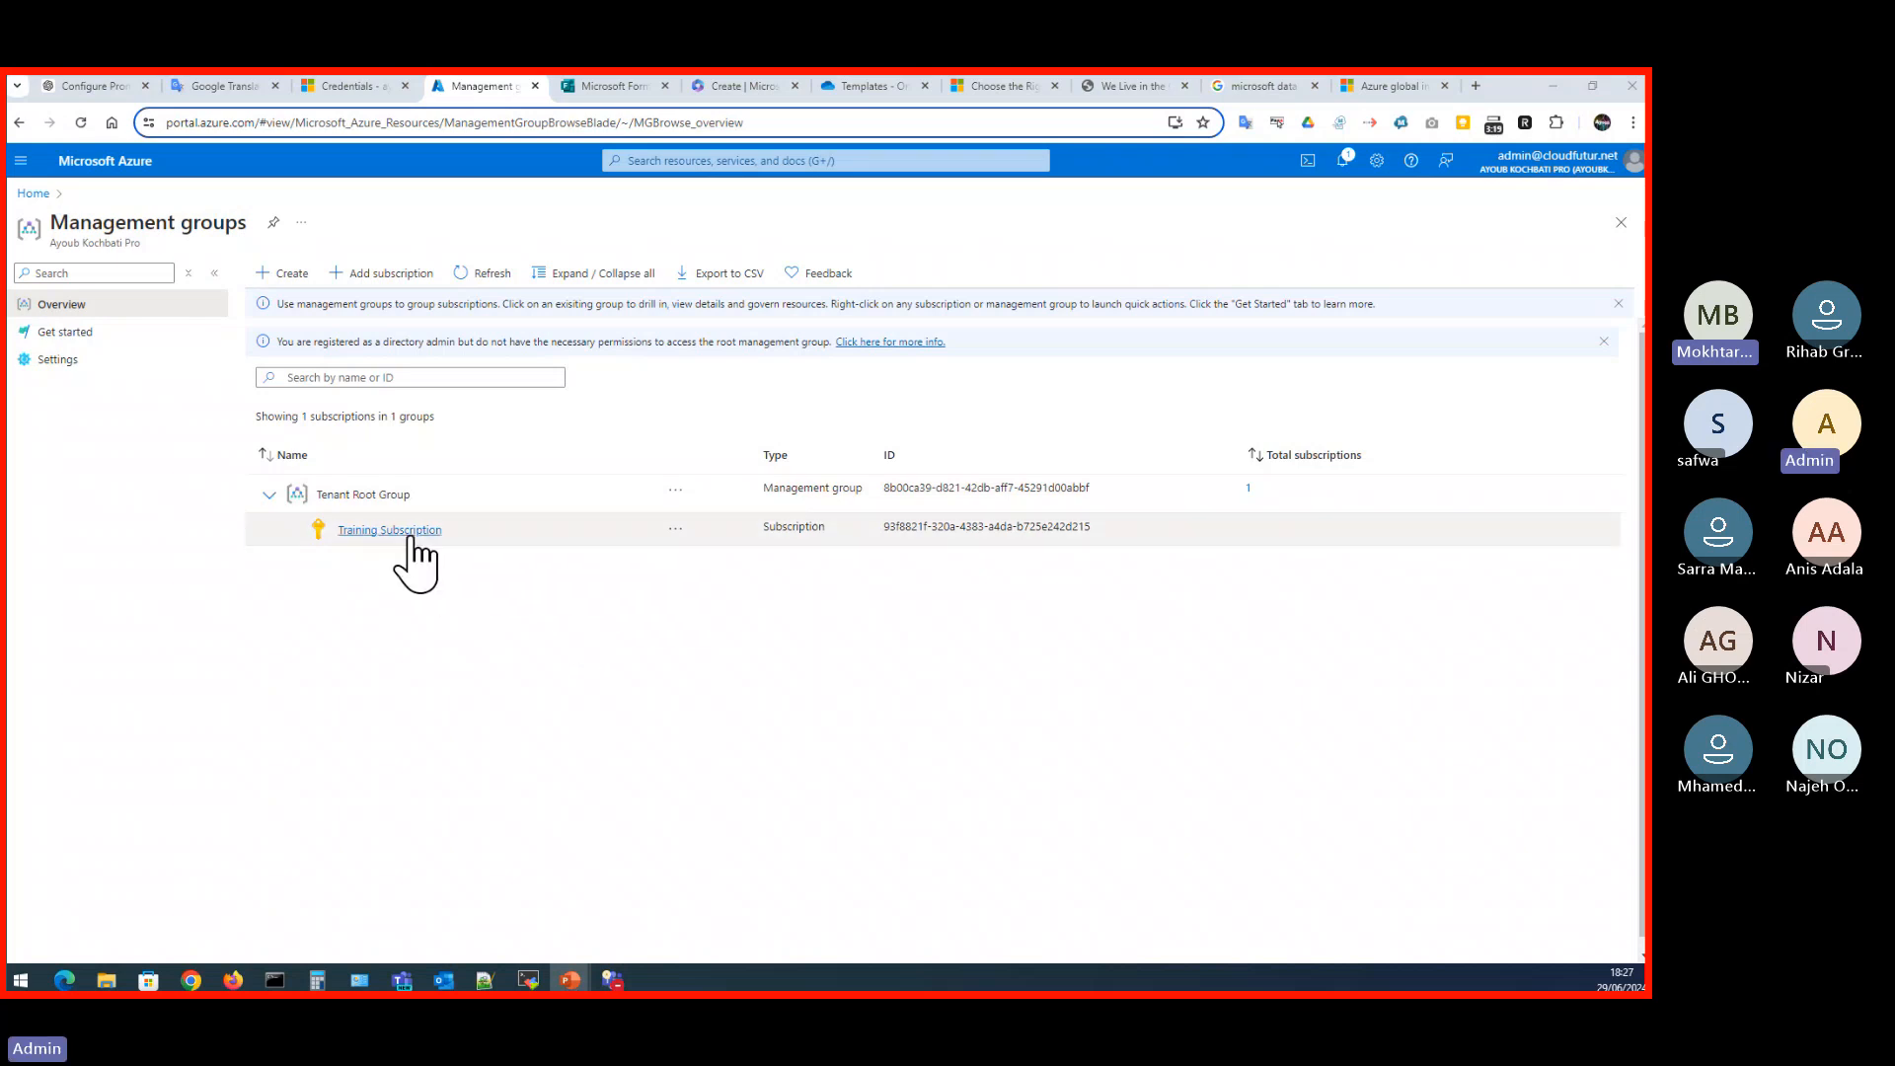
click(410, 536)
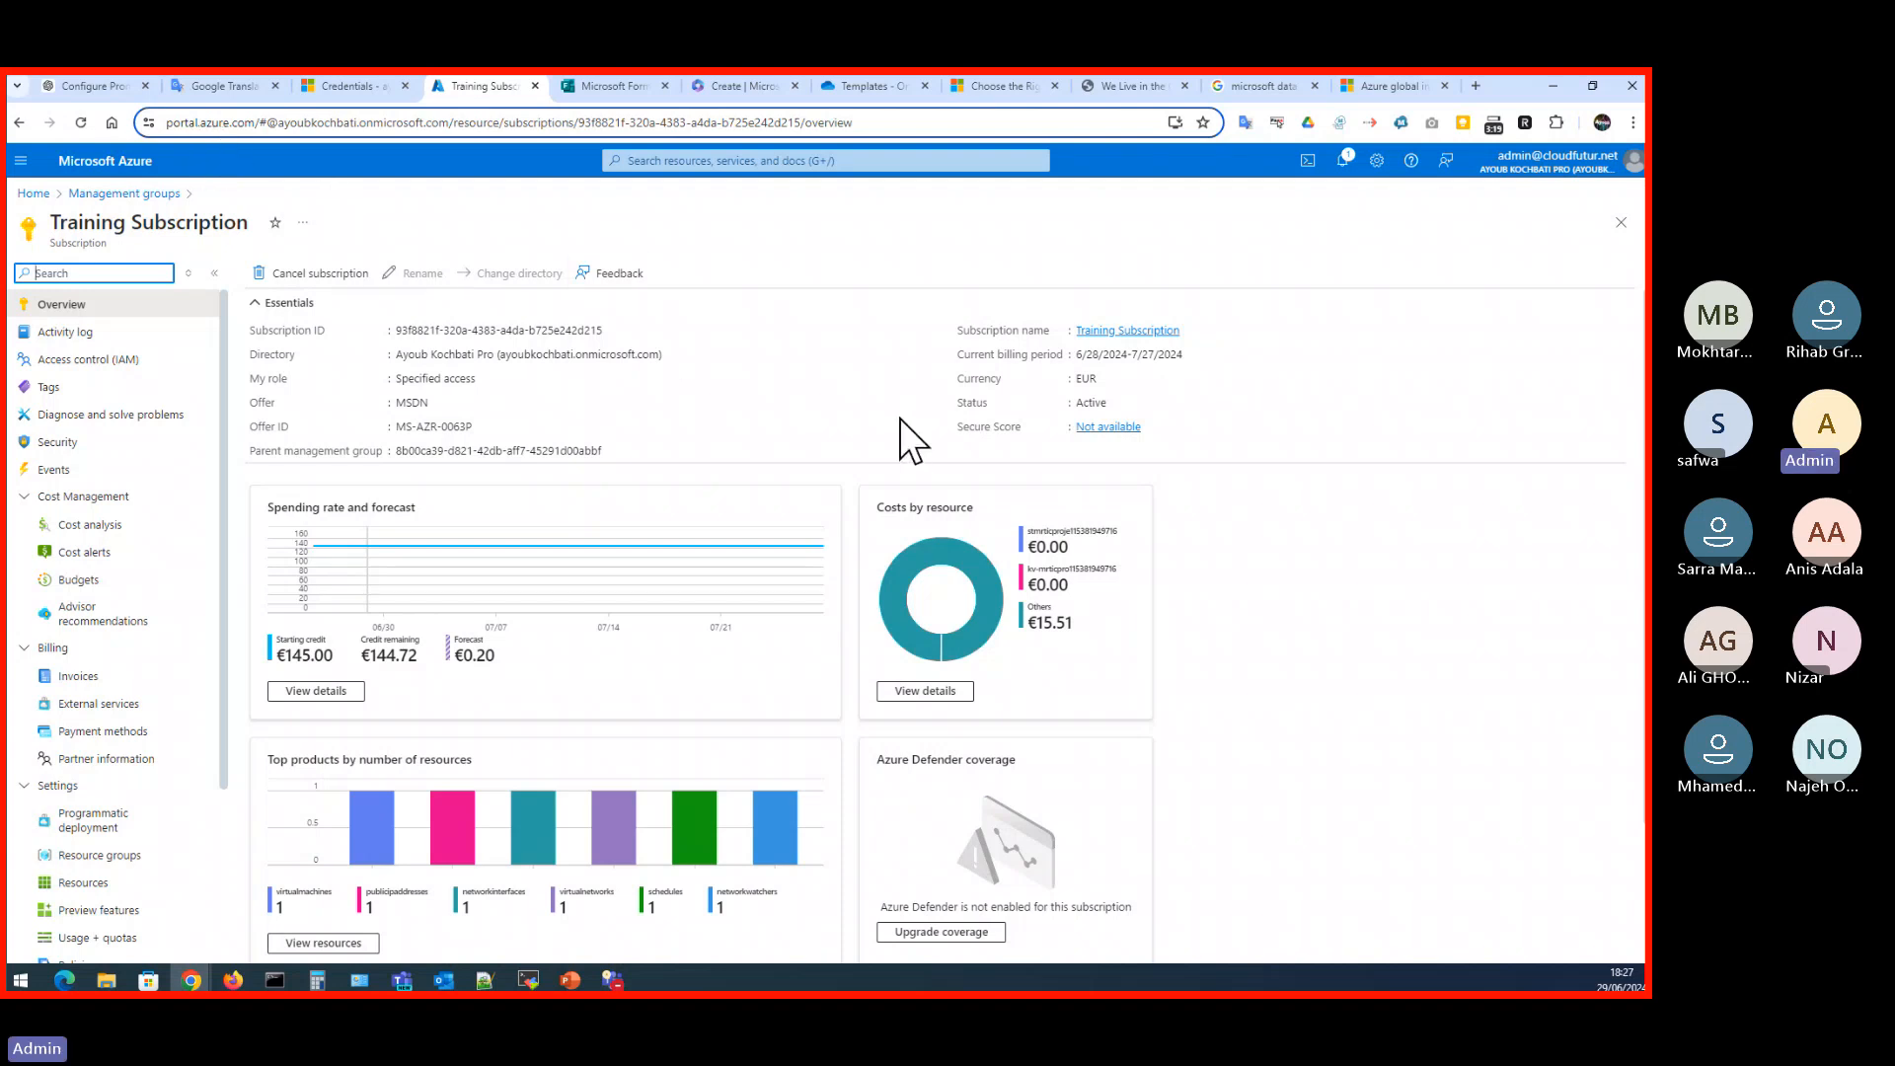
click(34, 194)
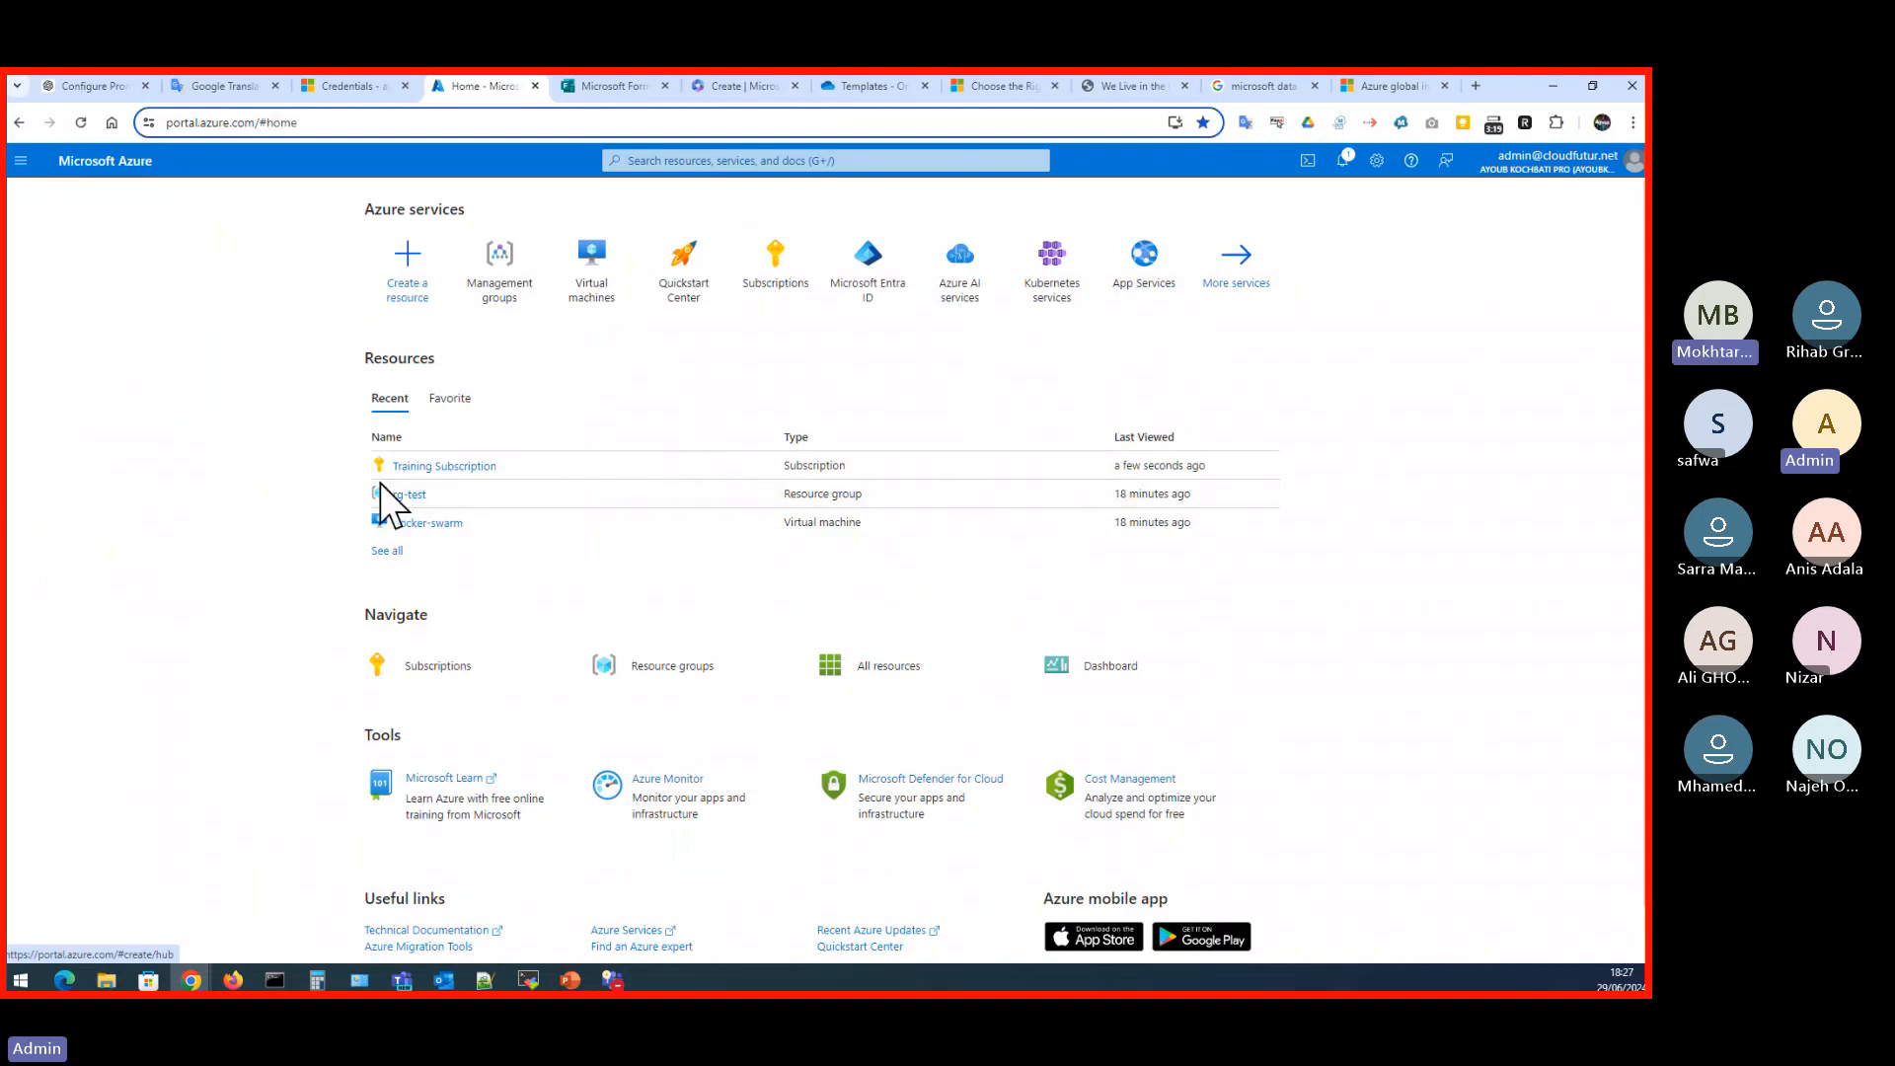
- Start adding a subscription from the Subscriptions page and look over the most popular and all other offers
click(456, 679)
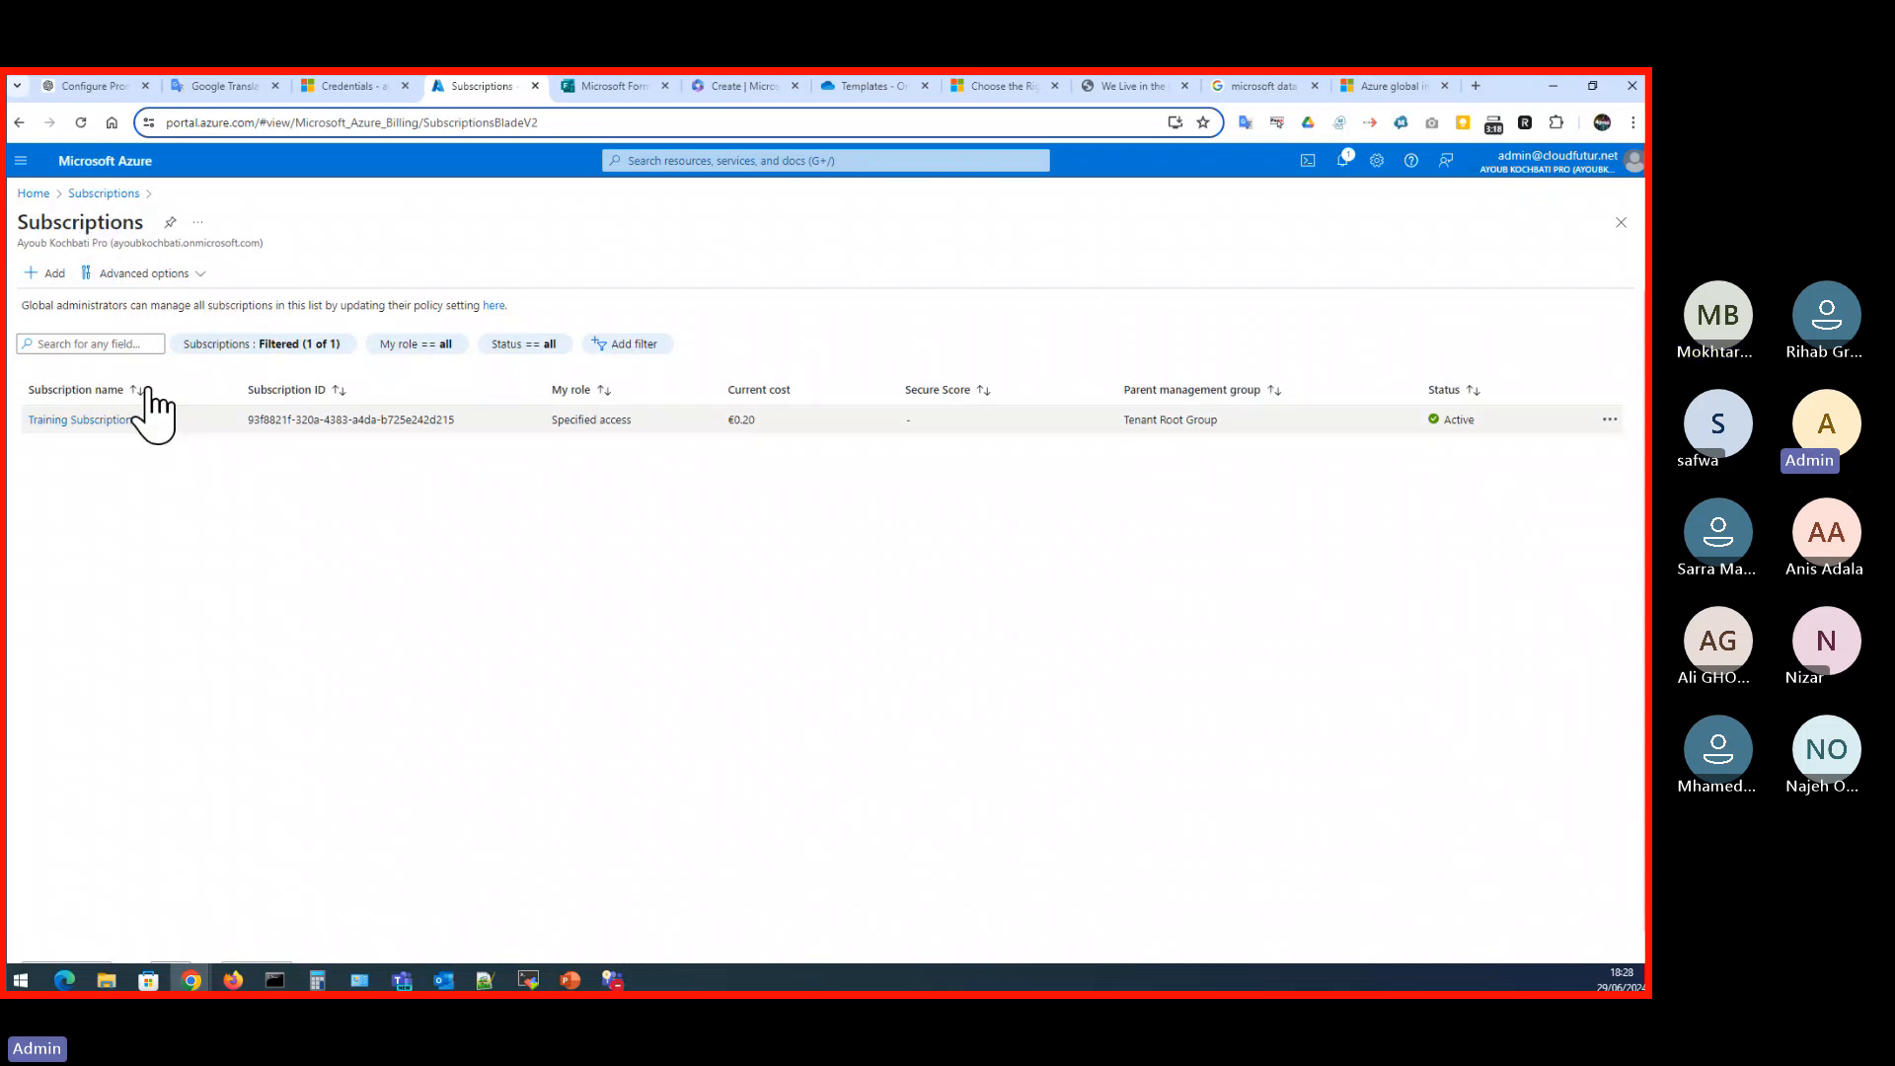
click(49, 278)
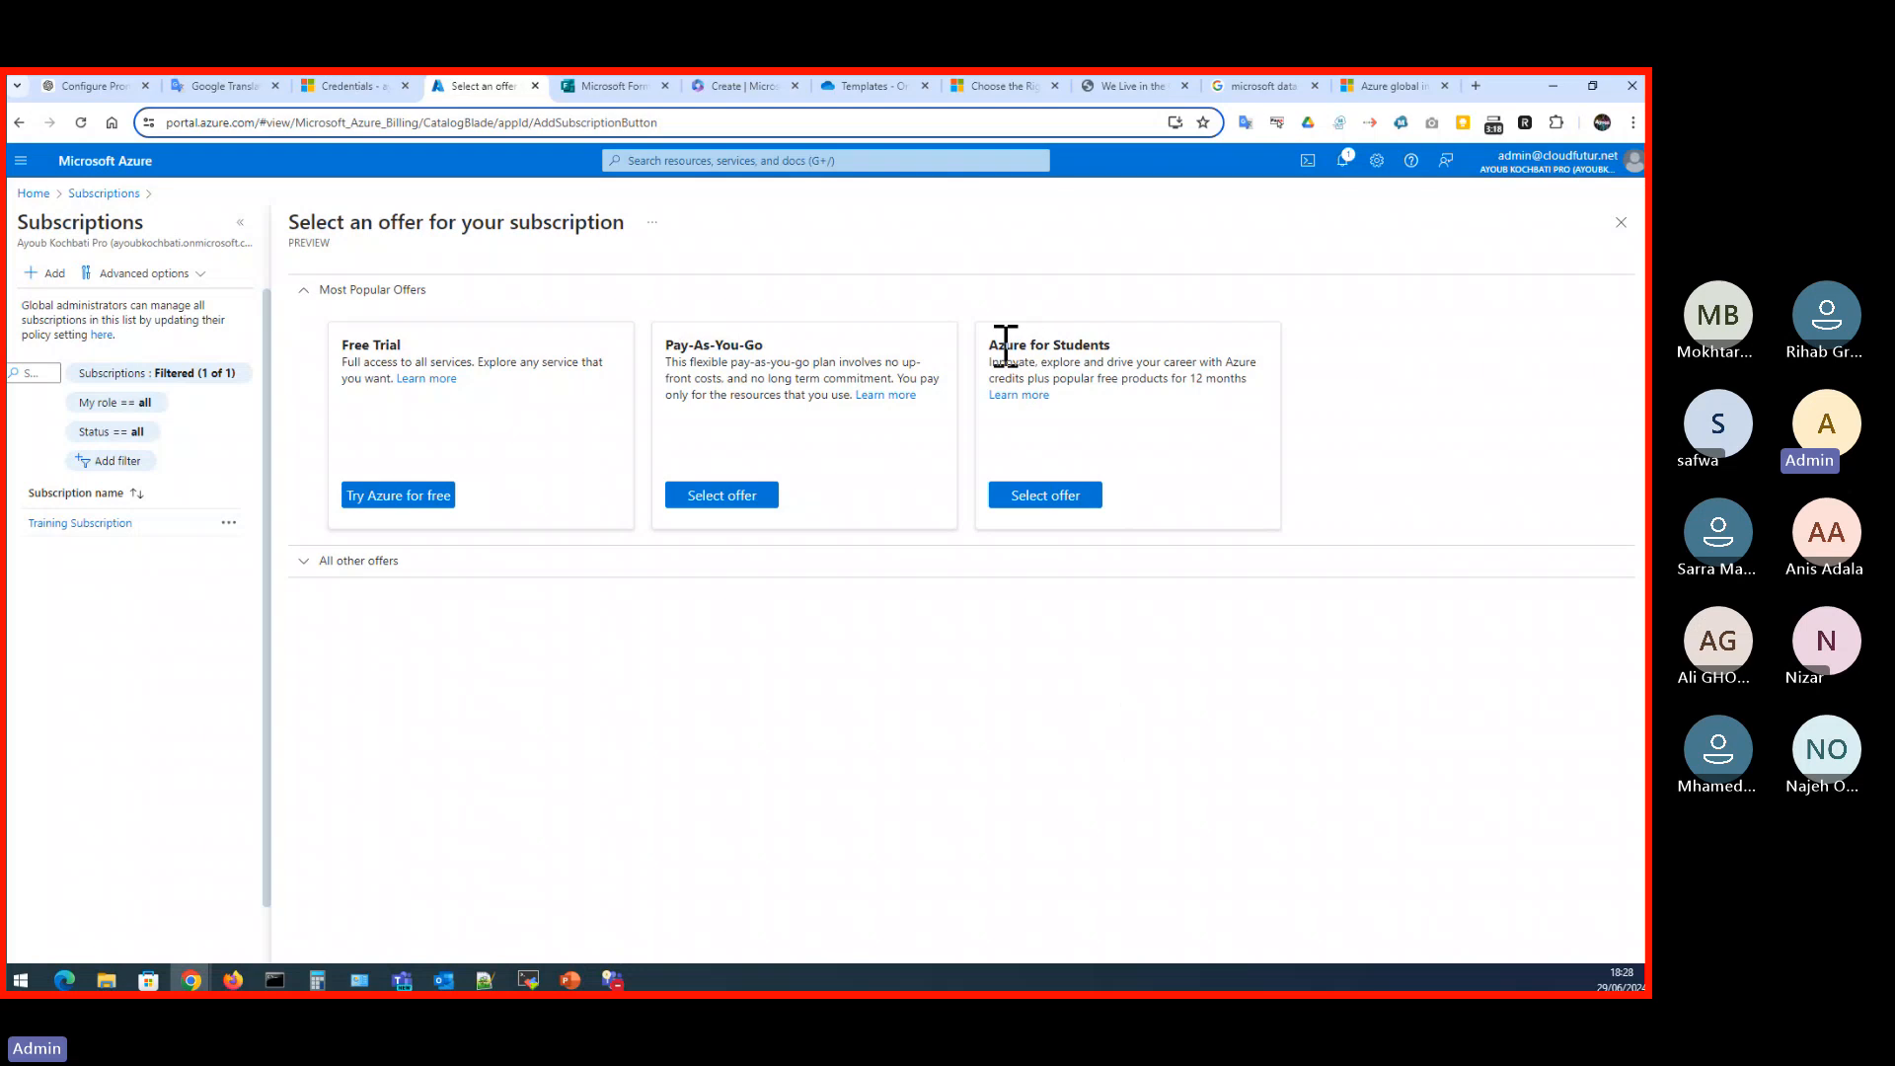
drag(990, 346, 1126, 359)
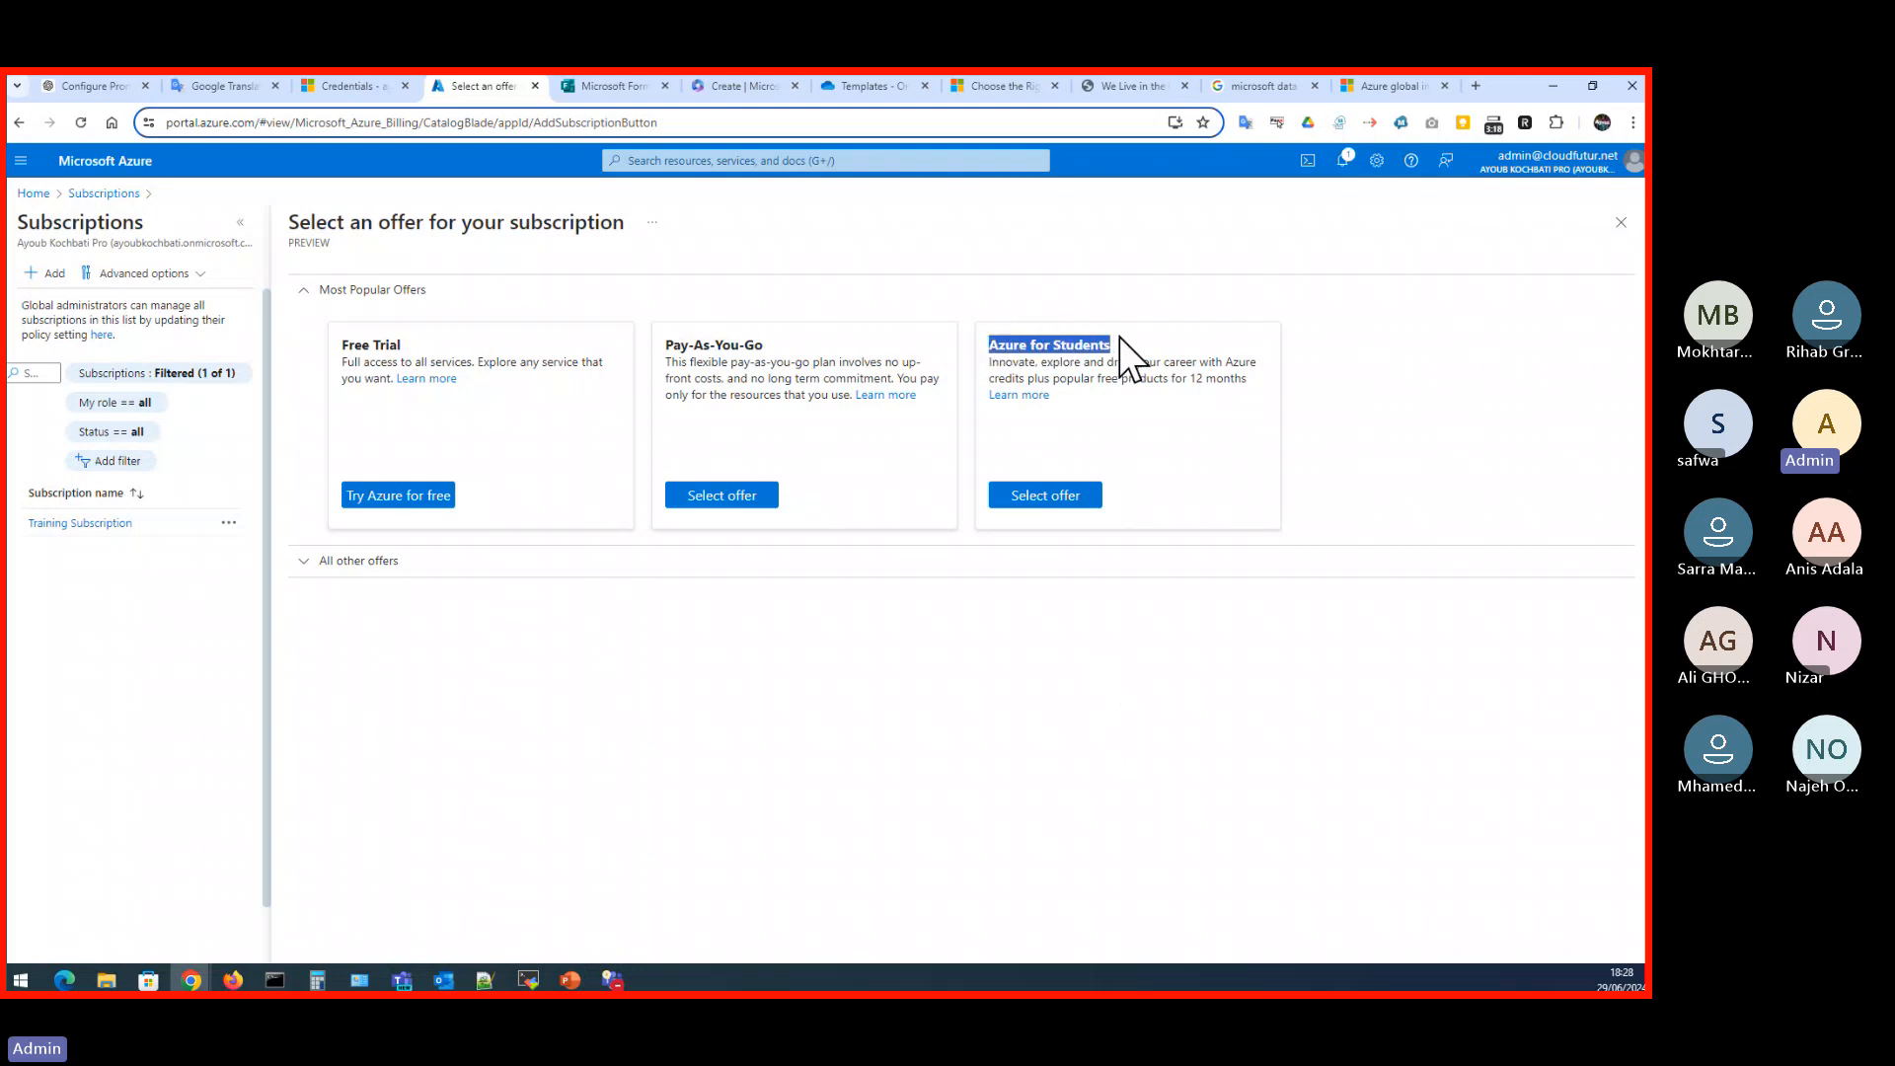
click(1151, 465)
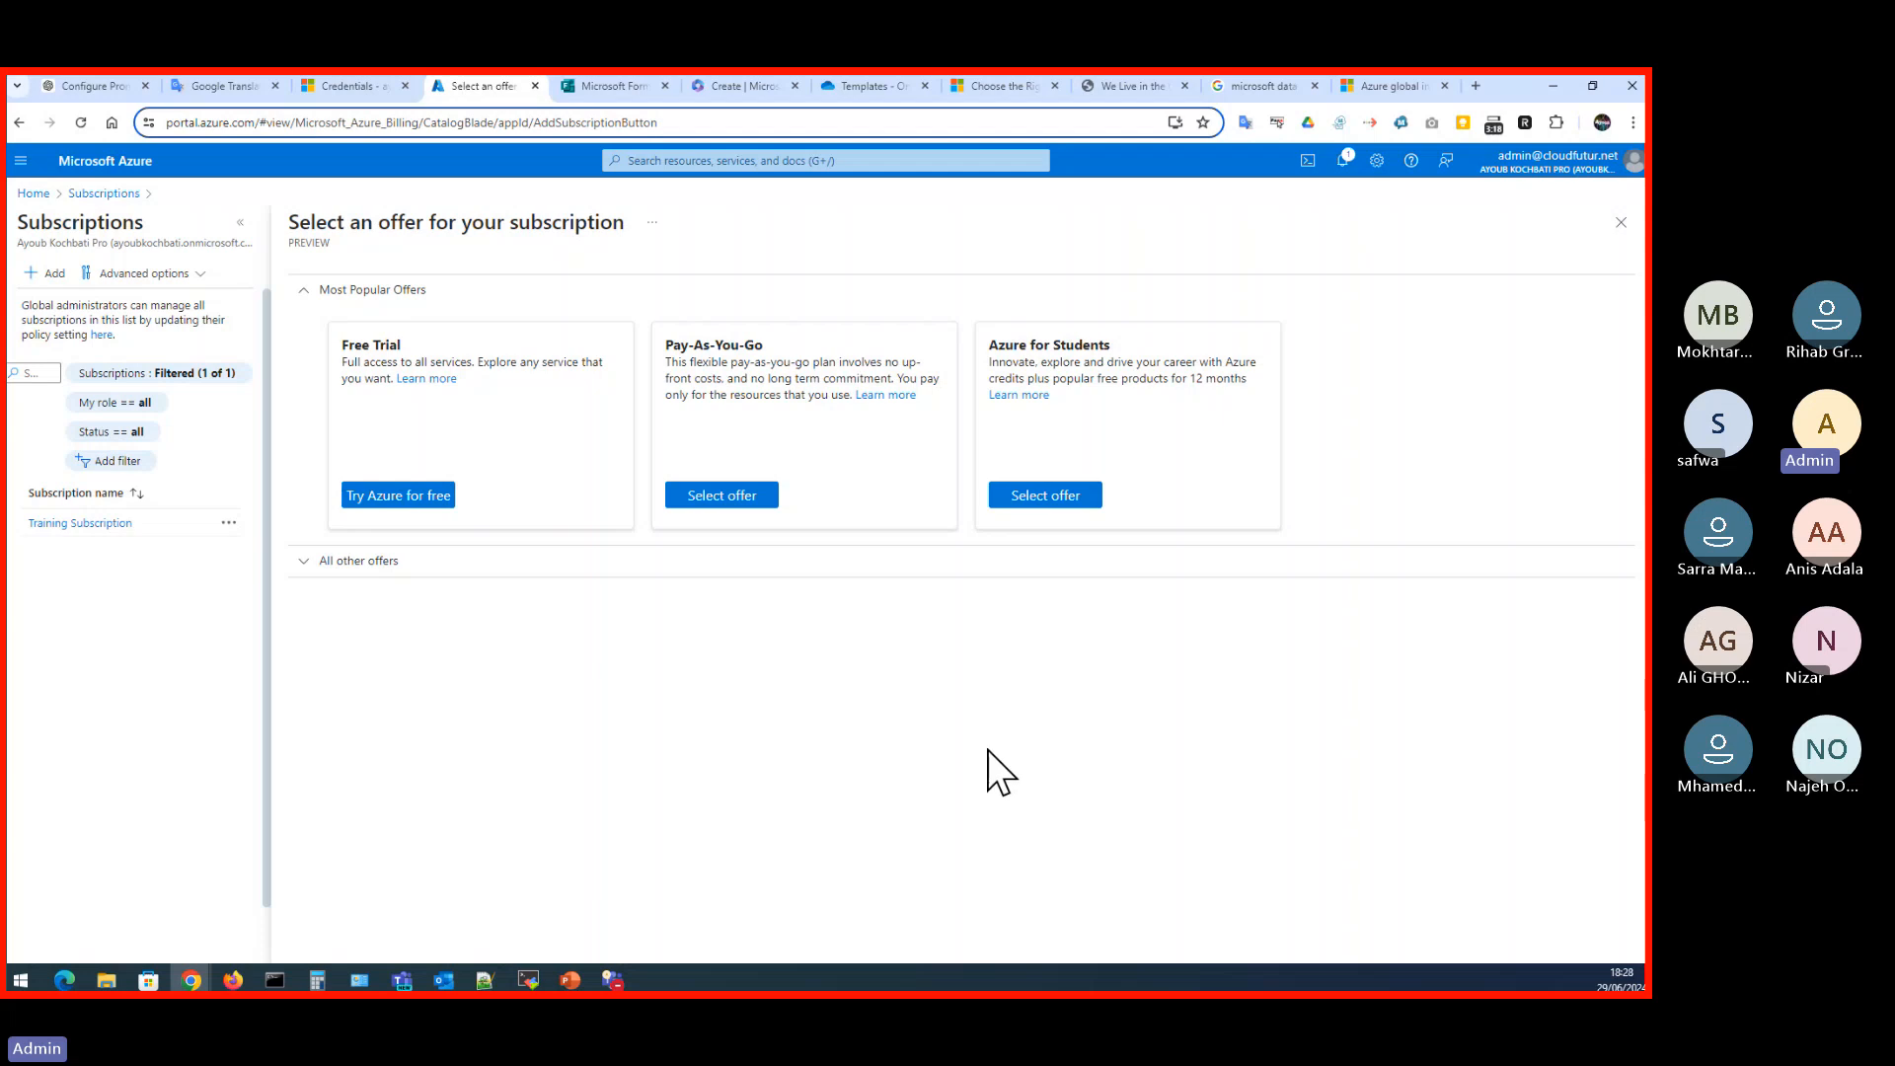
click(301, 562)
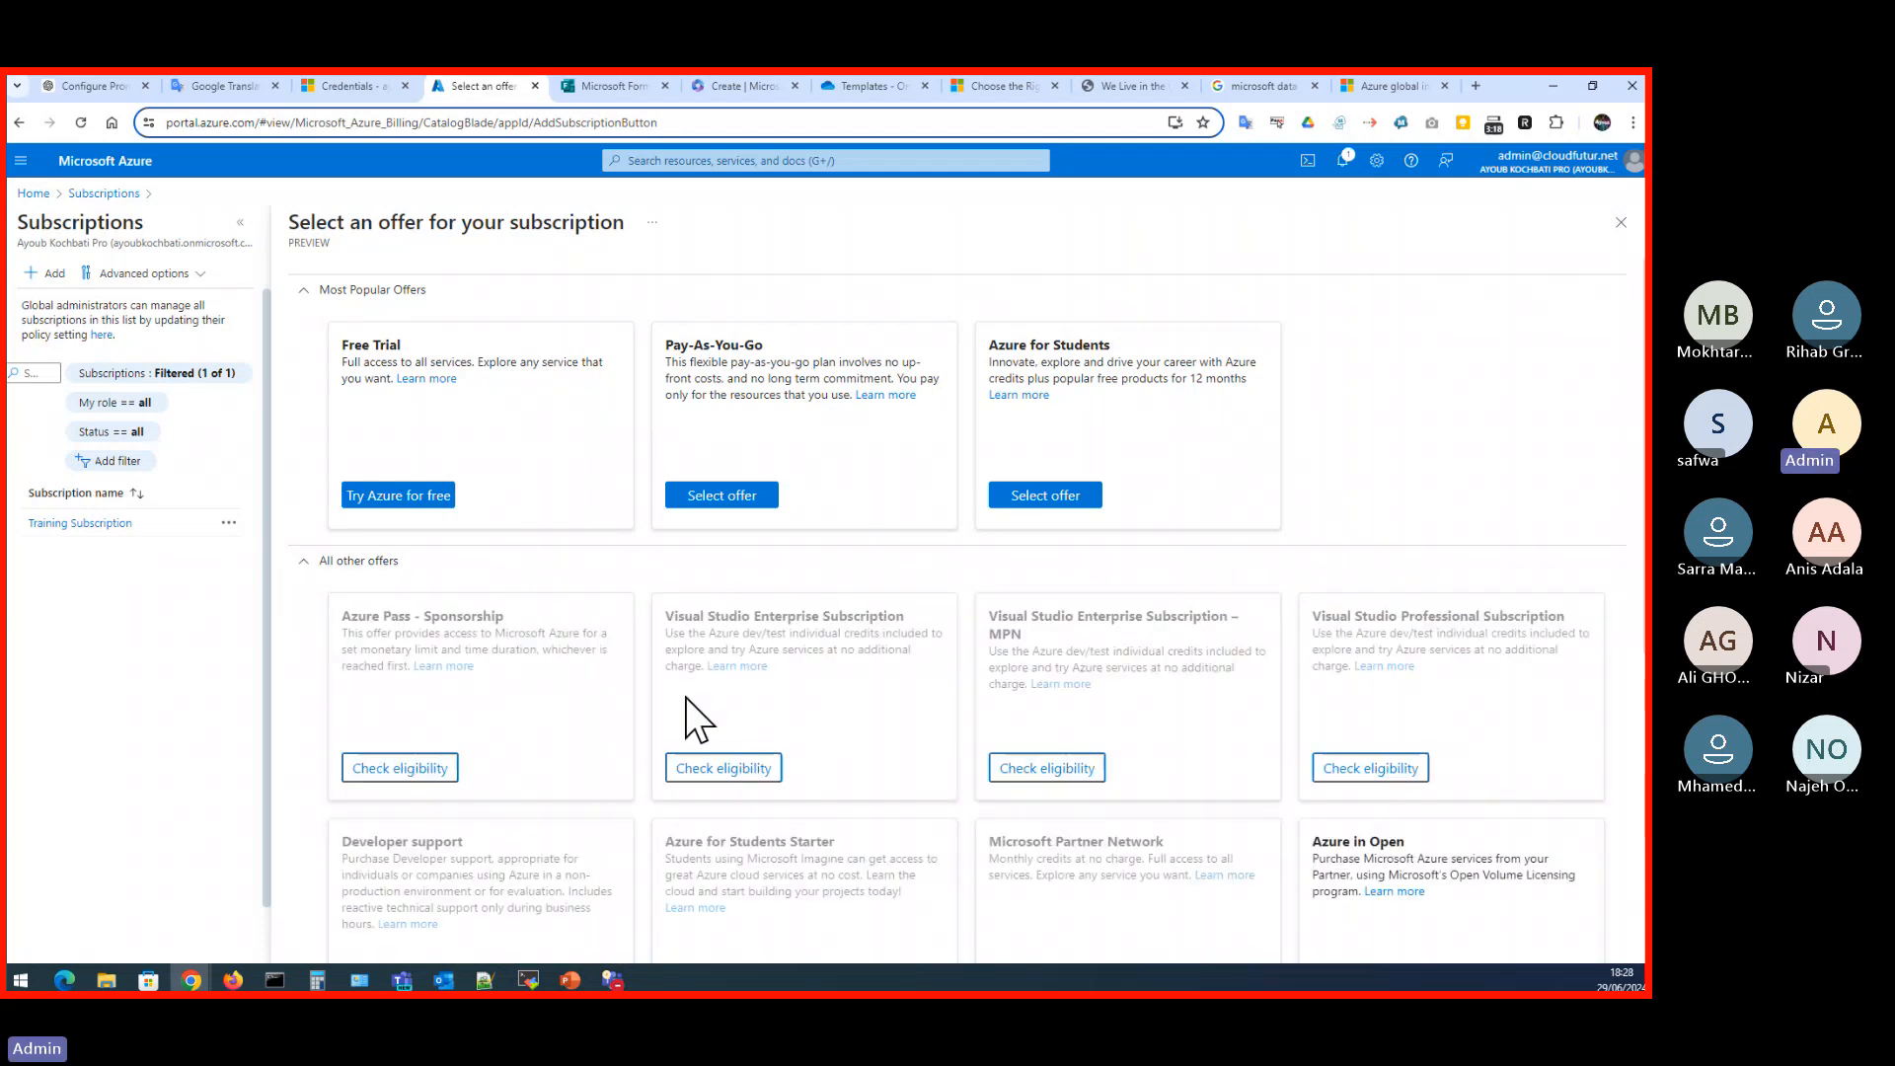
click(292, 563)
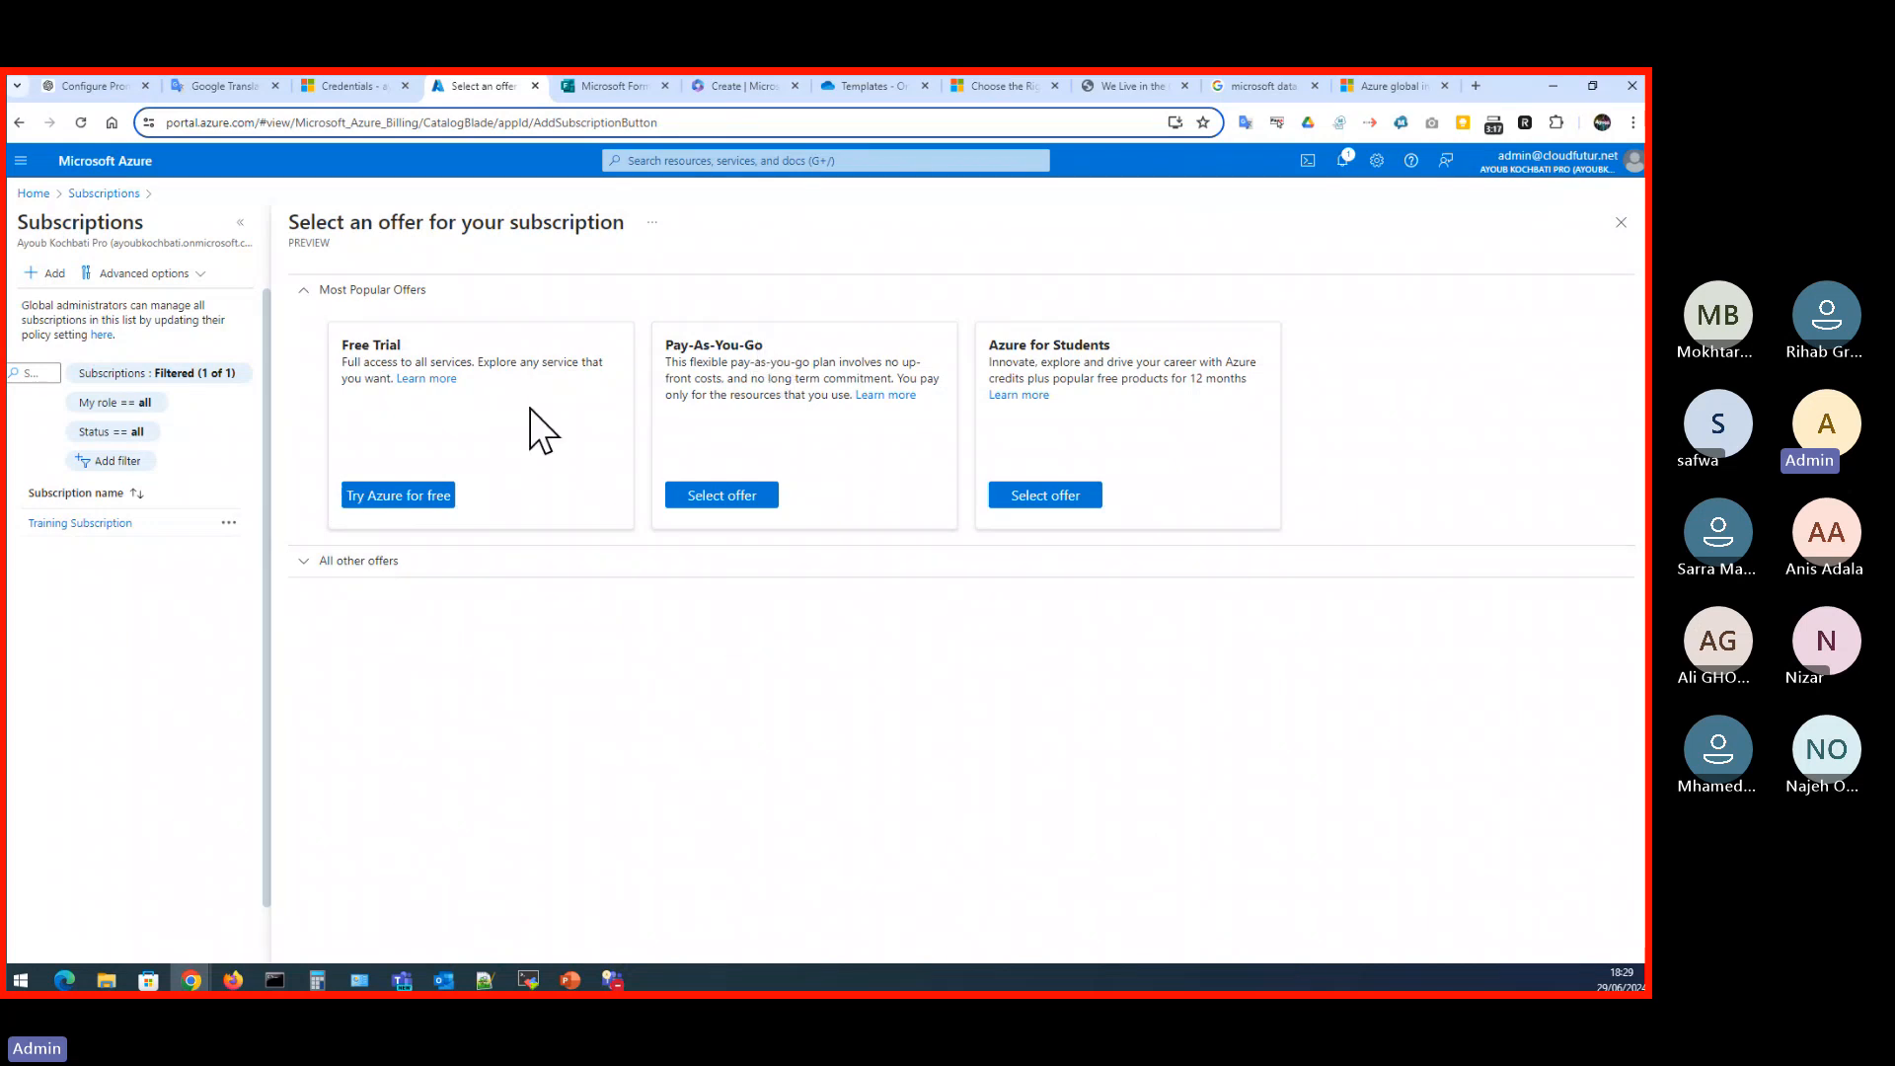
- Leave the offer selection for the Subscriptions list, and open the Training Subscription's resource groups
click(104, 192)
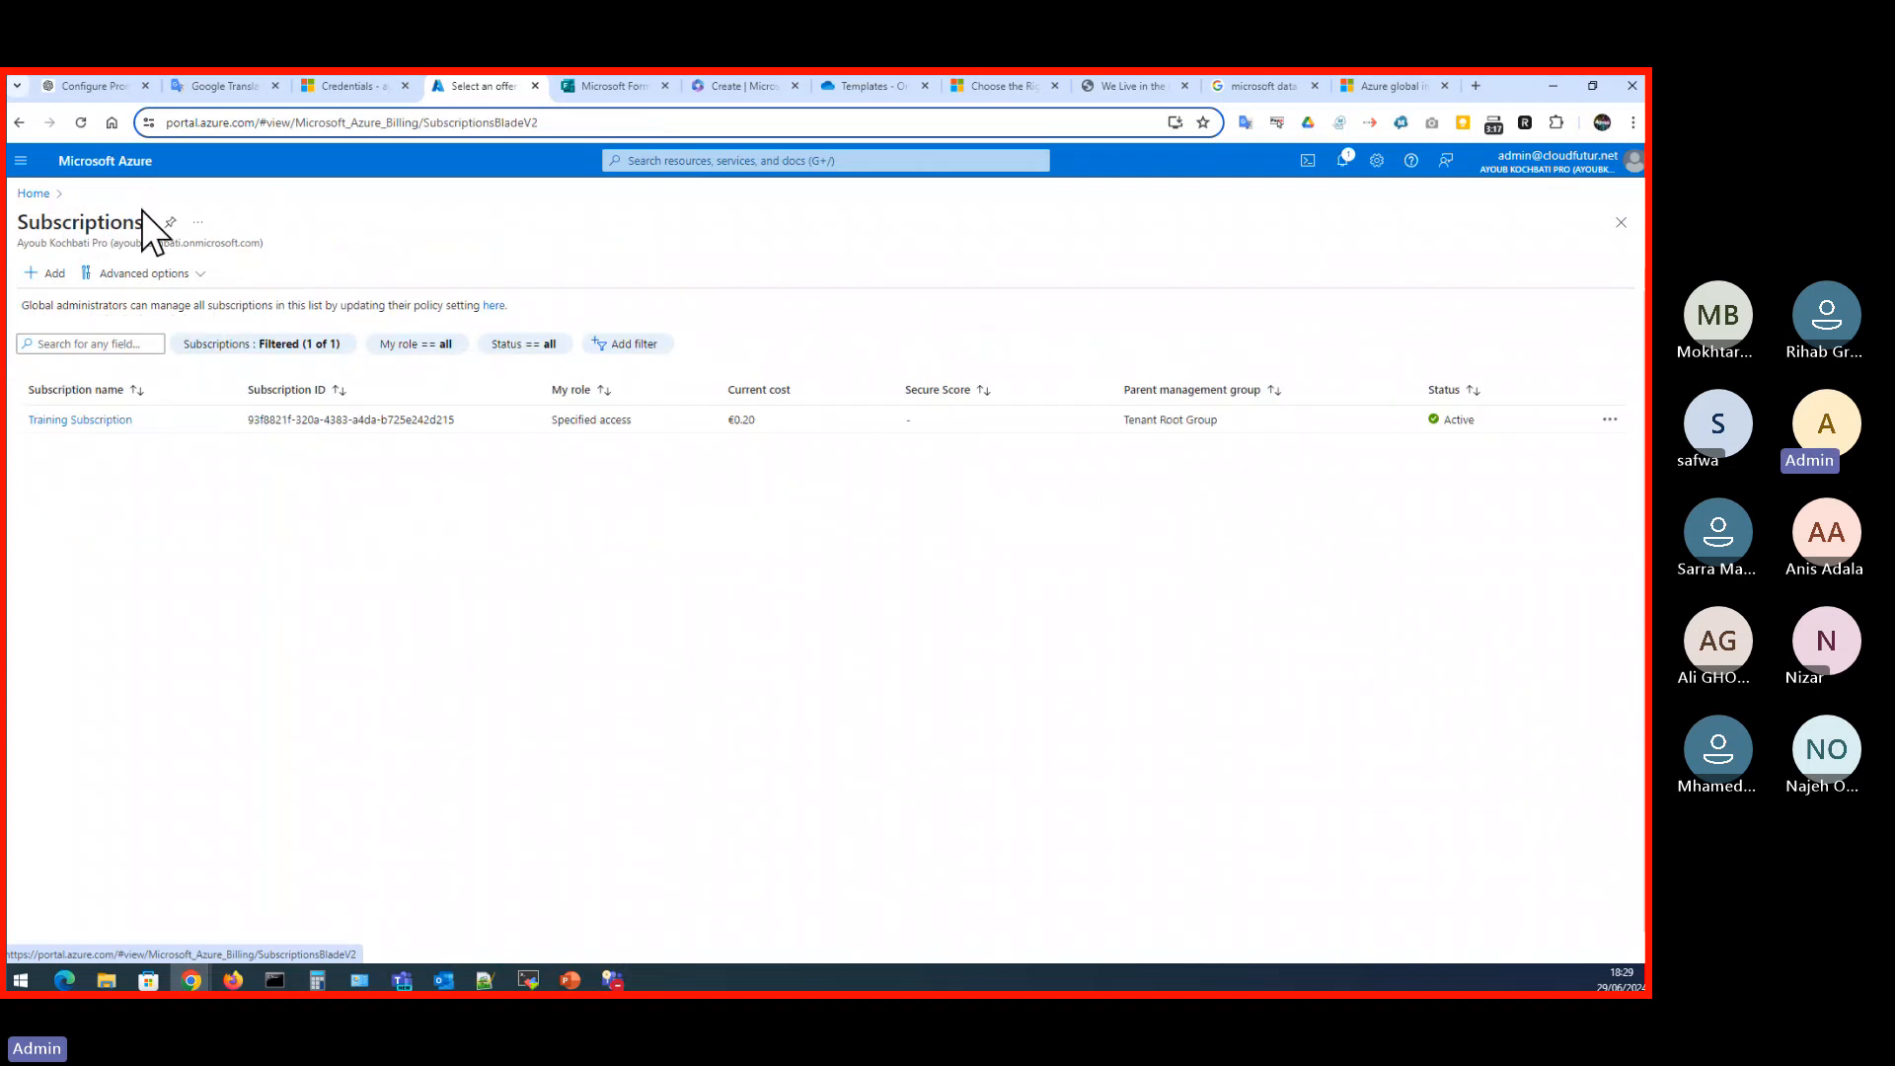
click(89, 420)
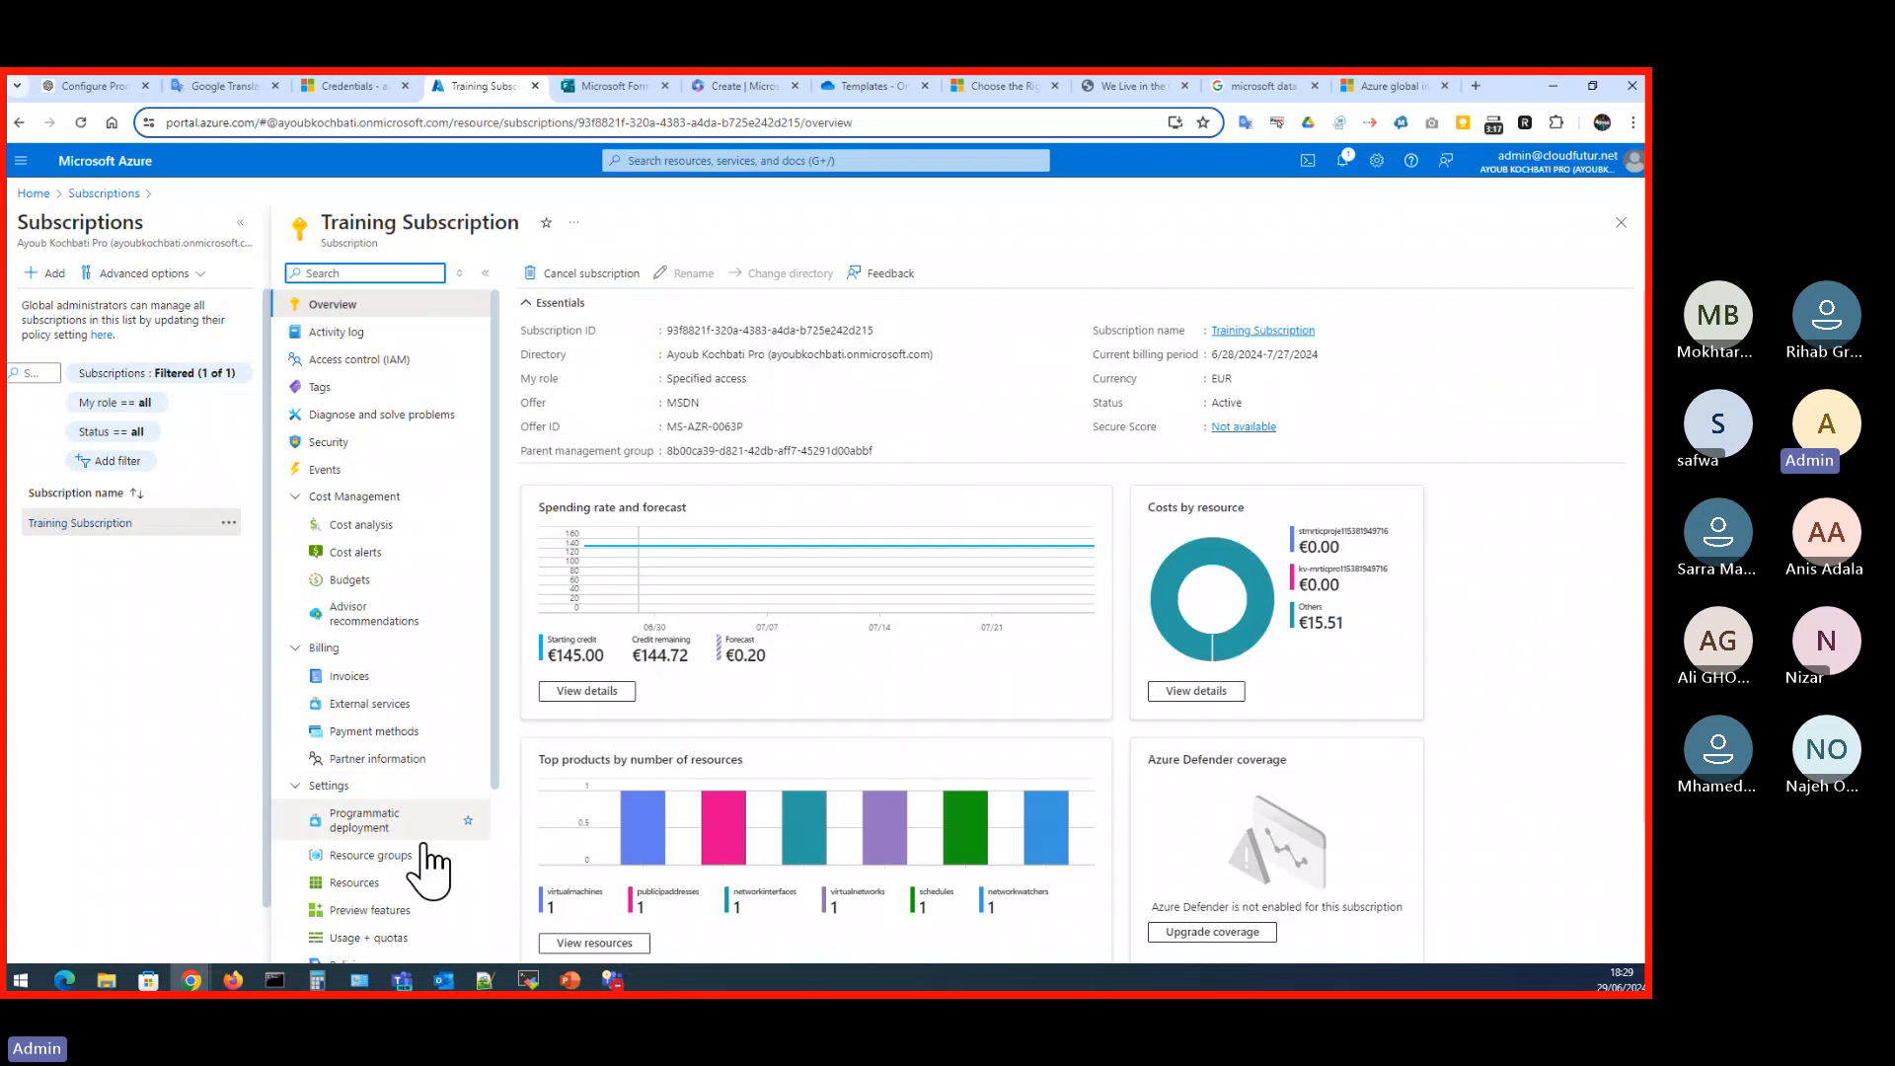
click(393, 857)
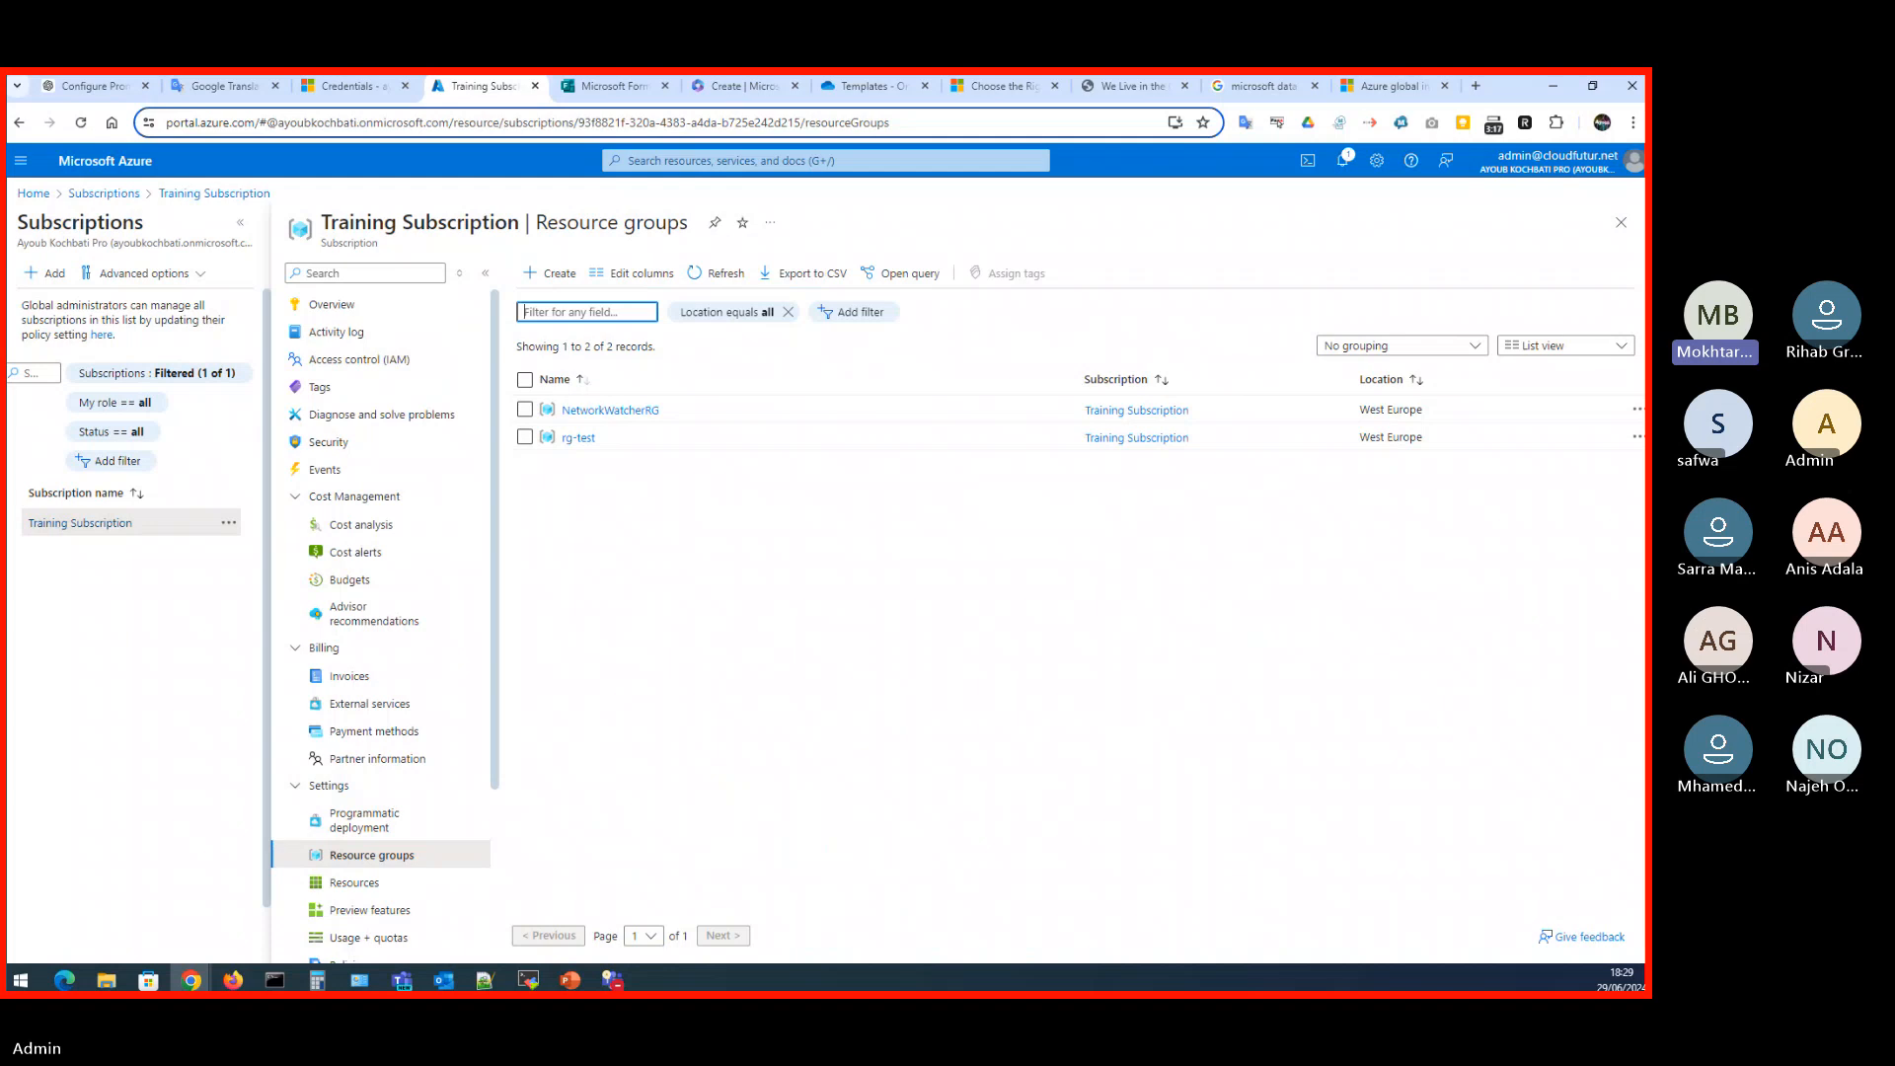
- Switch to the PowerPoint slide show and advance past the Management groups slide to the Compute and networking slide
key(alt+Tab)
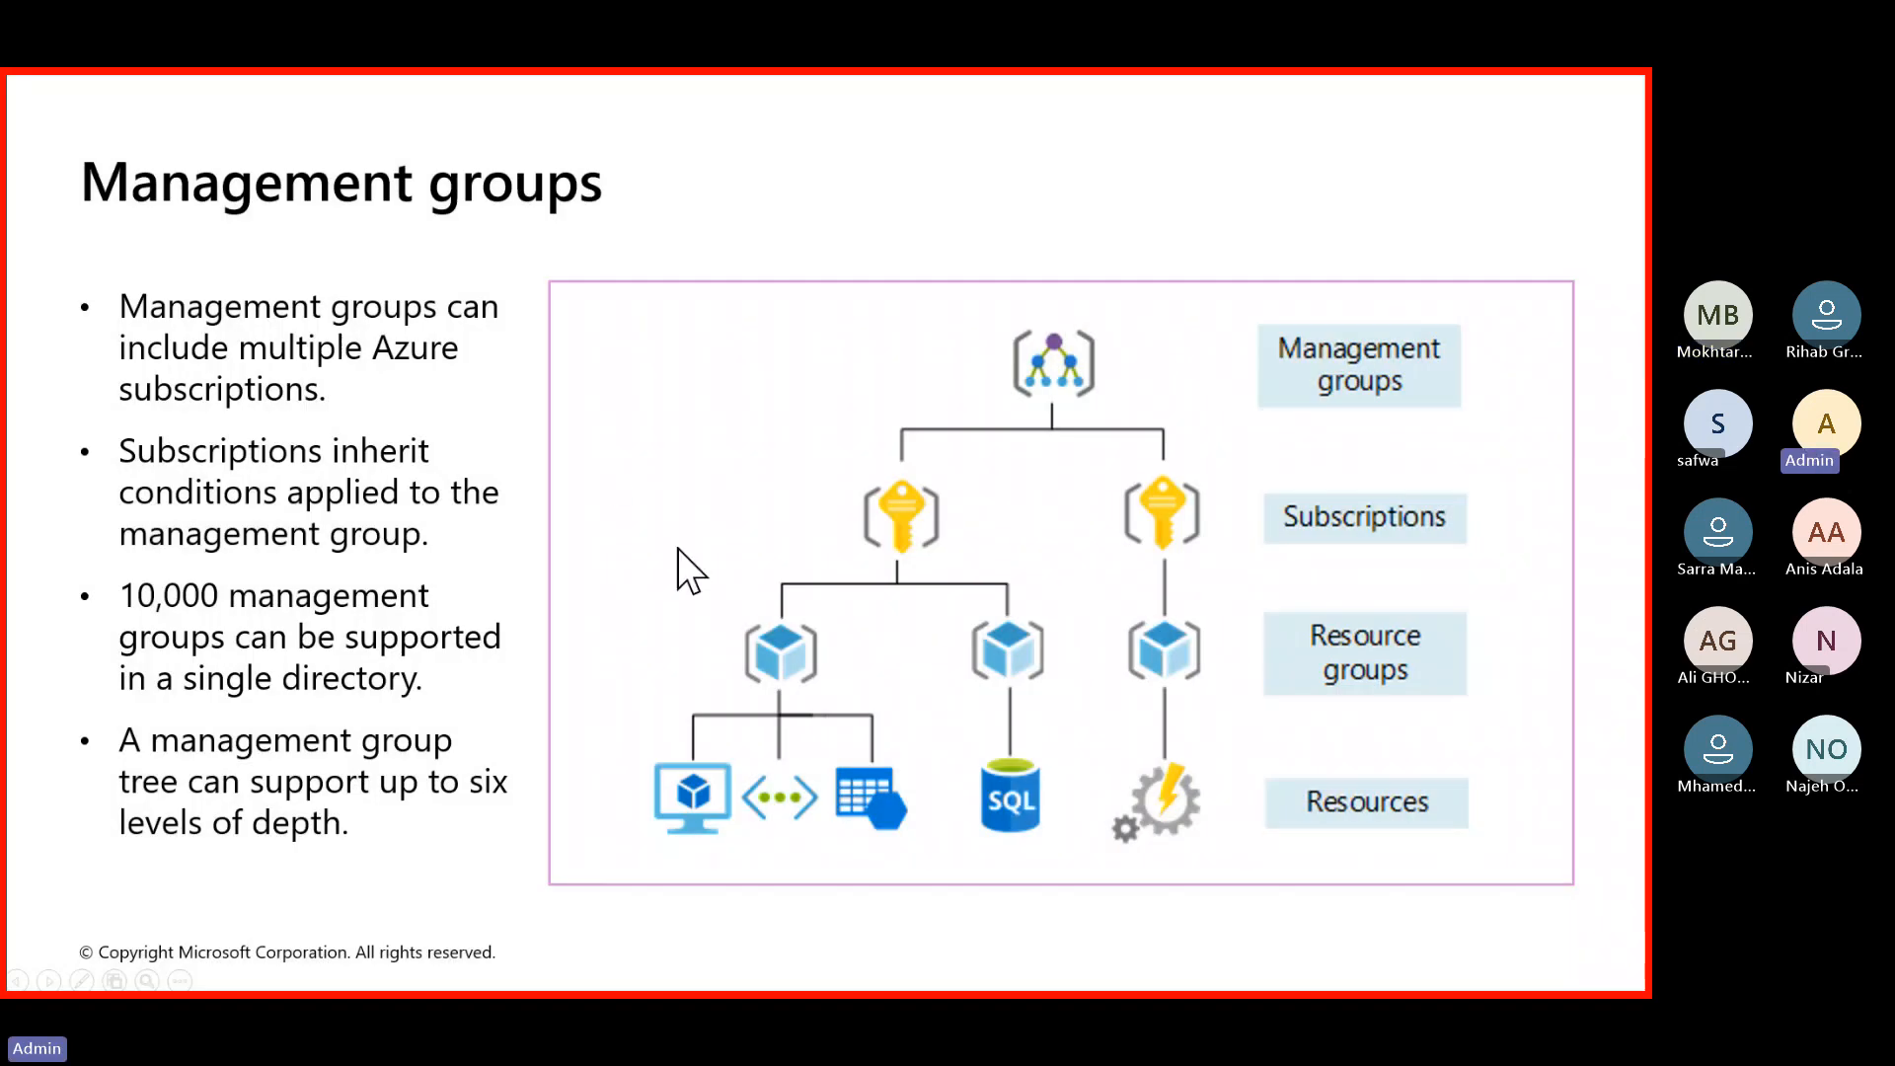
click(679, 548)
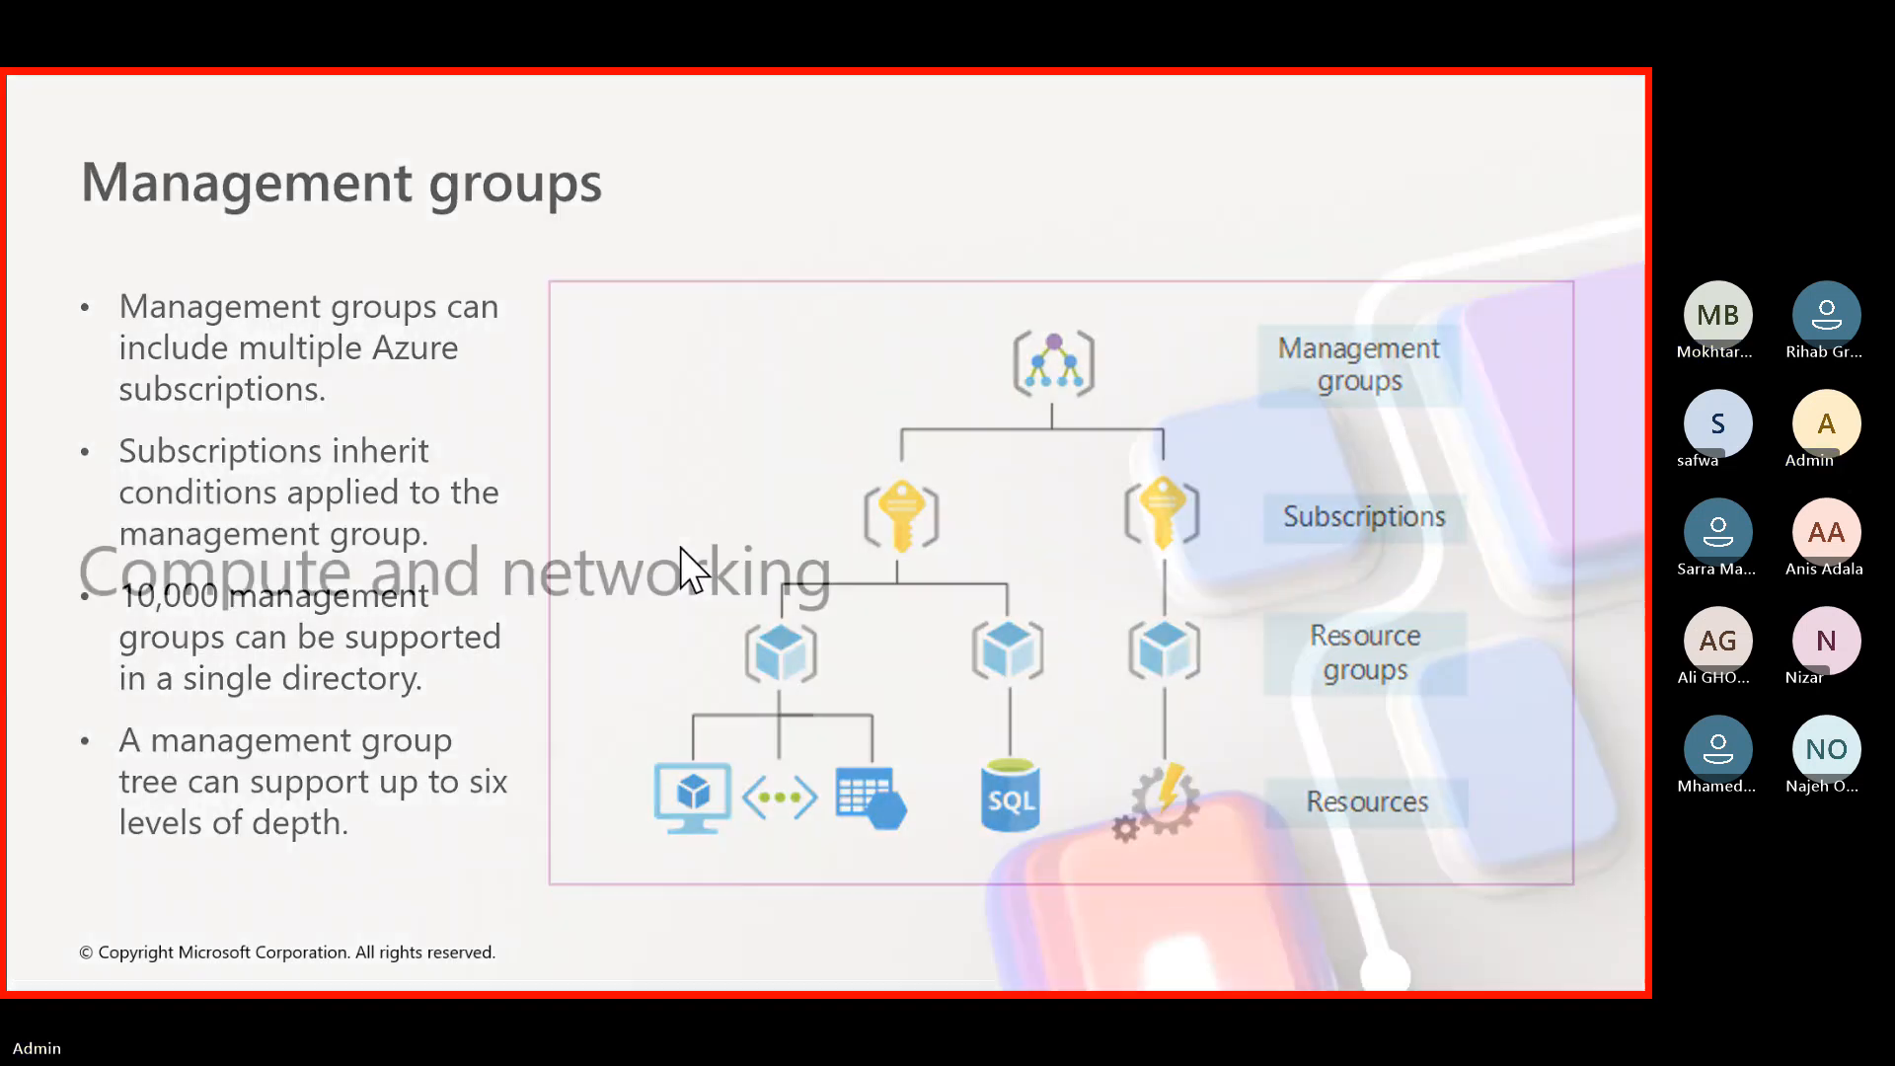